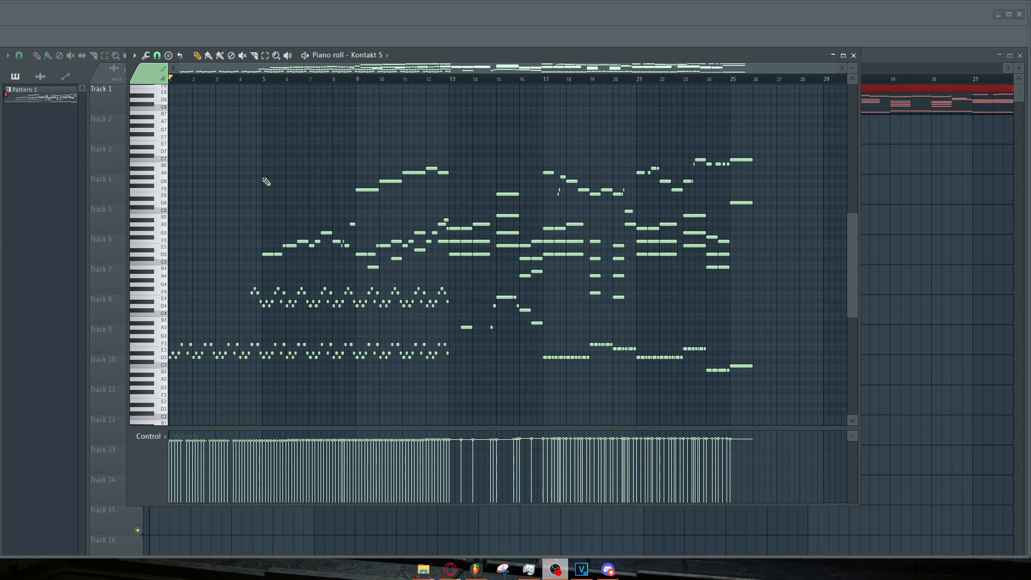
Select the passage from bar 13 to bar 25 on the timeline, then clear the selection.
left_click_drag(174, 84, 731, 102)
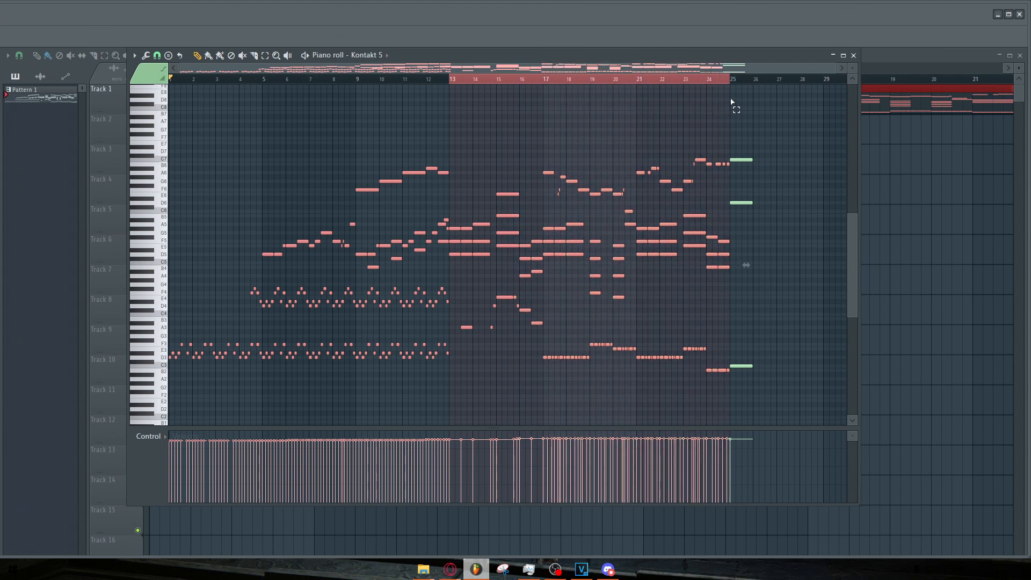
left_click_drag(731, 102, 451, 99)
left_click(459, 108, "ctrl")
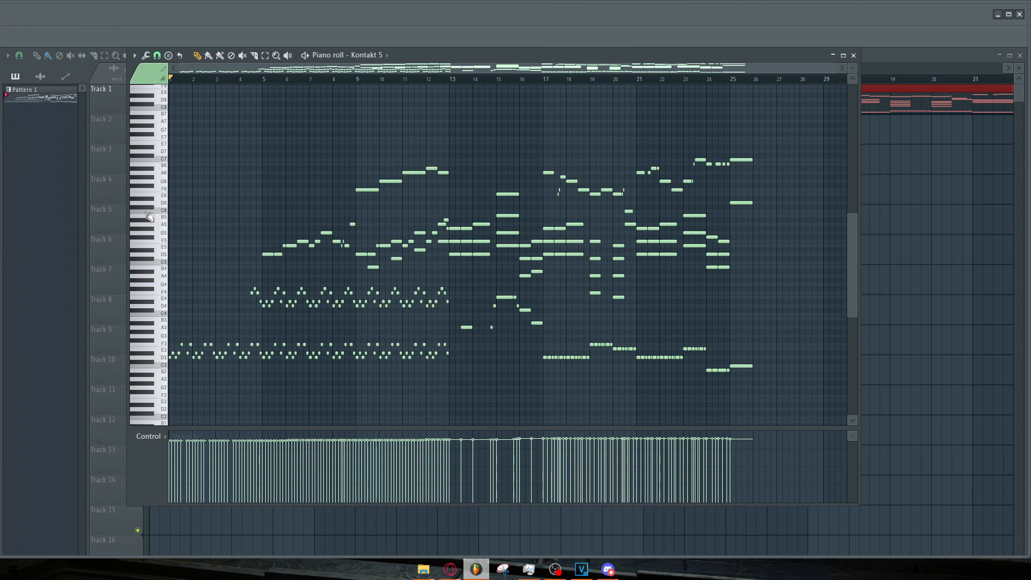
Play back the pattern and zoom in on the opening arpeggios around bars 5 to 15.
key("space")
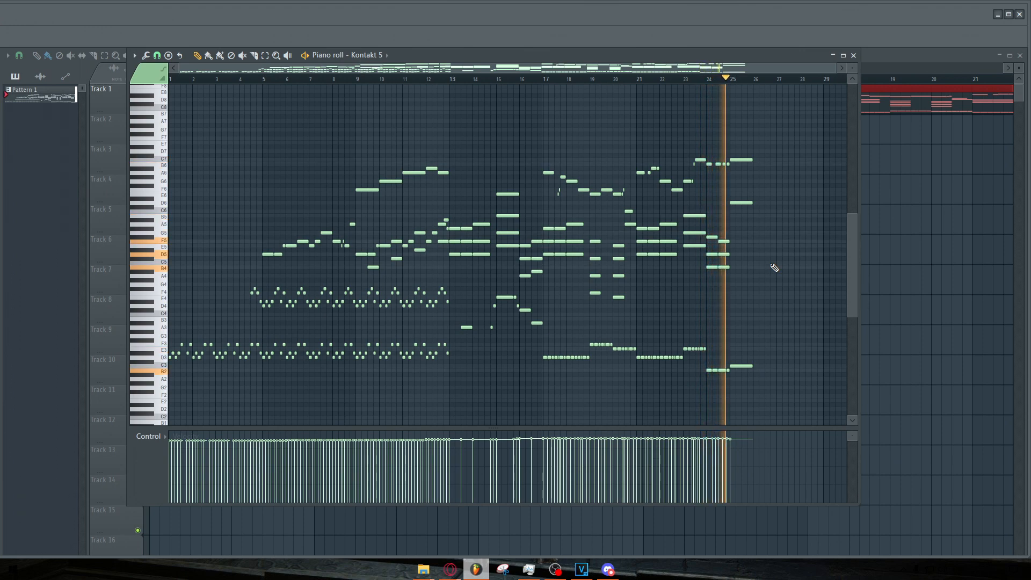
key("space")
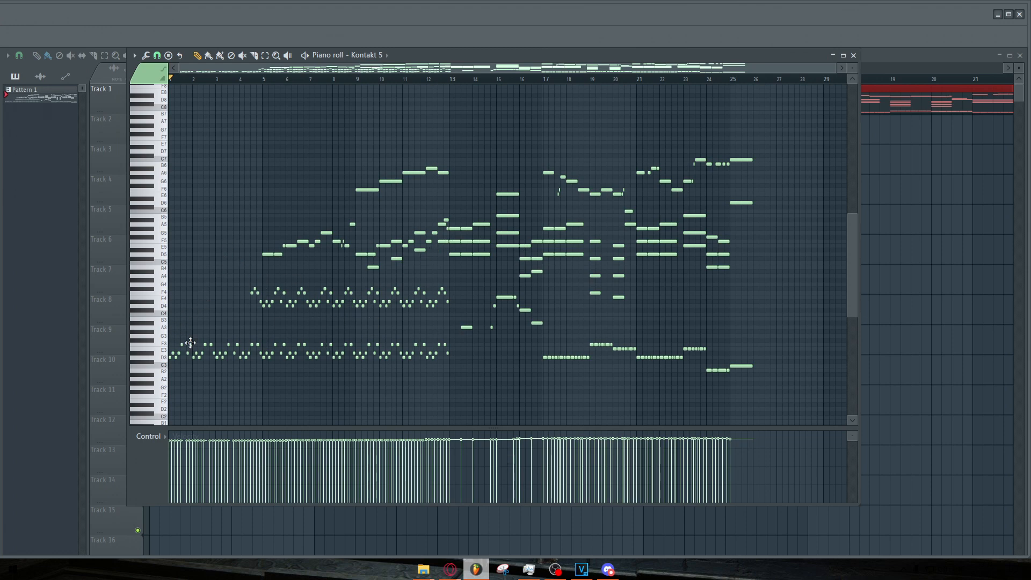
left_click_drag(172, 284, 457, 395)
left_click(461, 397)
left_click_drag(226, 141, 447, 257)
scroll(310, 262, "up", 5)
right_click(410, 272)
scroll(380, 269, "down", 3)
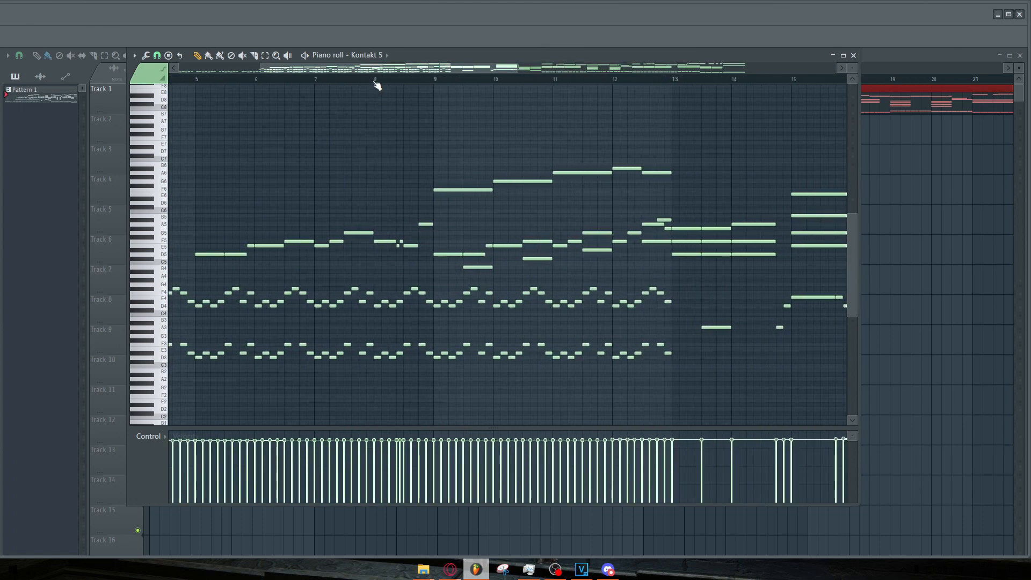
Set the playback start to bar 8 and audition the passage from there.
scroll(384, 94, "up", 3)
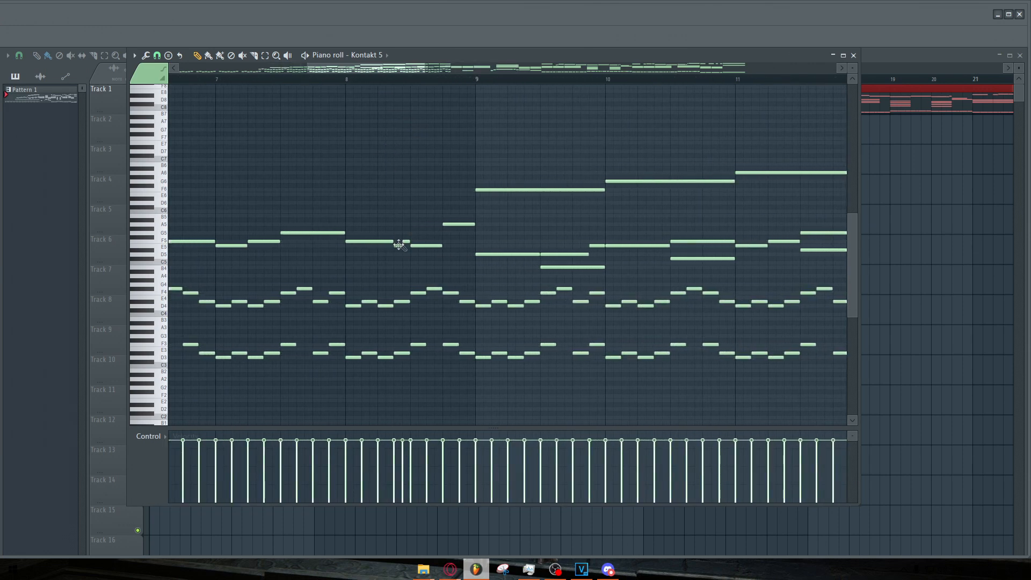
left_click(346, 79)
key("space")
key("space")
scroll(412, 191, "down", 5)
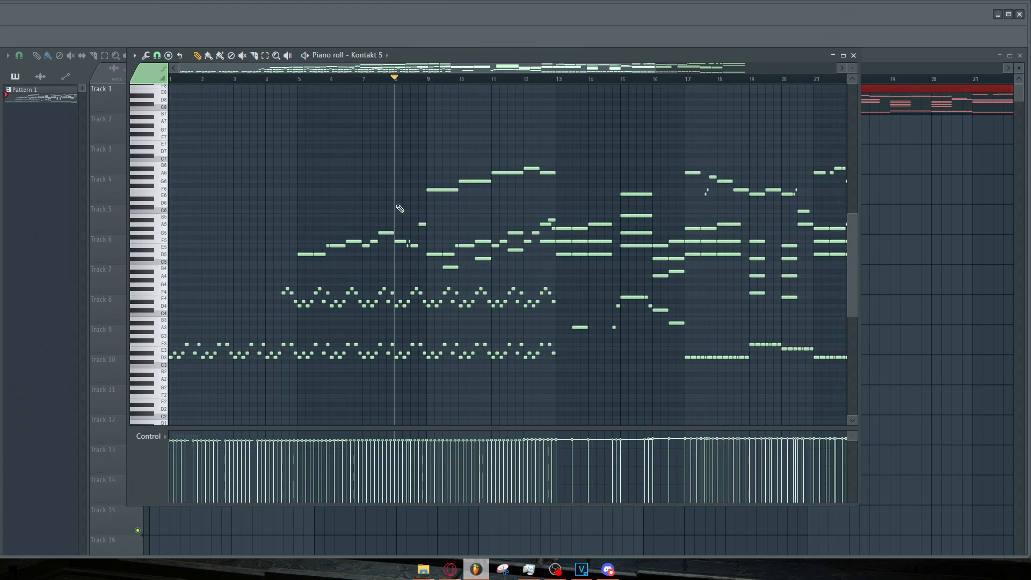
scroll(376, 262, "up", 5)
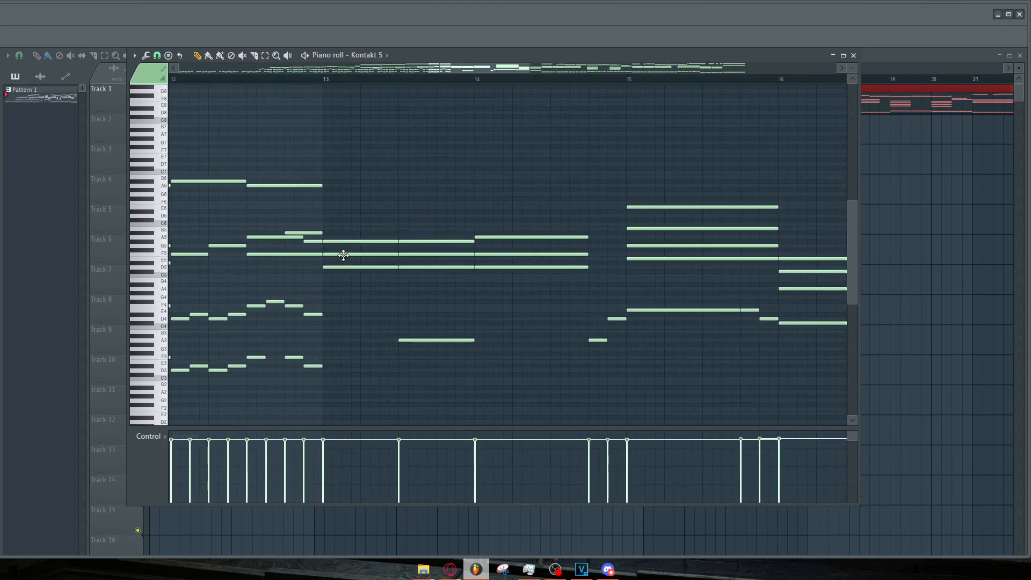
Raise the chord note at bar 13 by a semitone and play it back from bar 13.
left_click_drag(349, 239, 423, 237)
left_click(357, 139, "ctrl")
left_click(325, 79)
key("space")
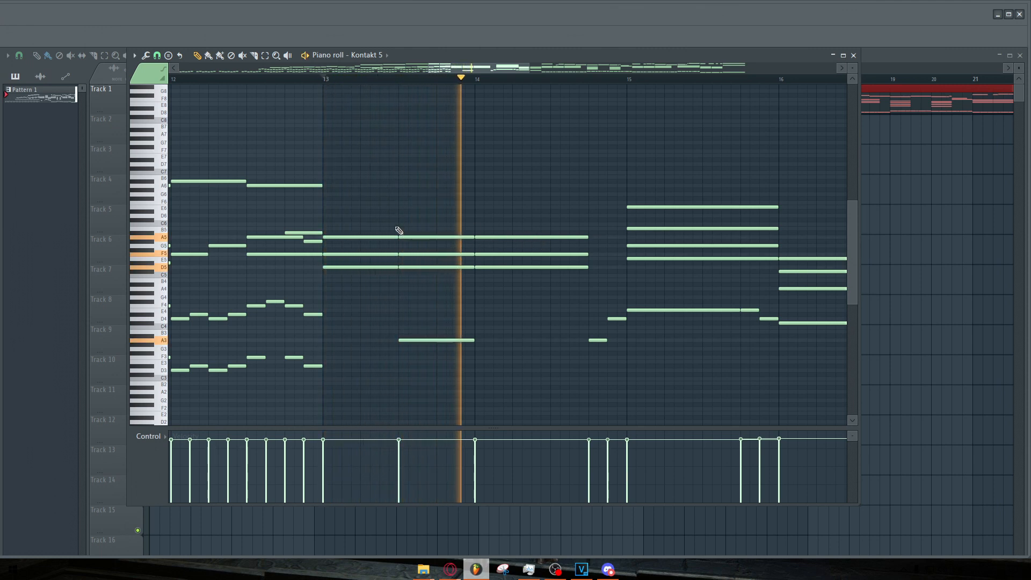
key("space")
Lower the bar-13 note back to its original pitch and audition the passage again.
left_click_drag(388, 238, 413, 245)
key("space")
left_click(413, 214, "ctrl")
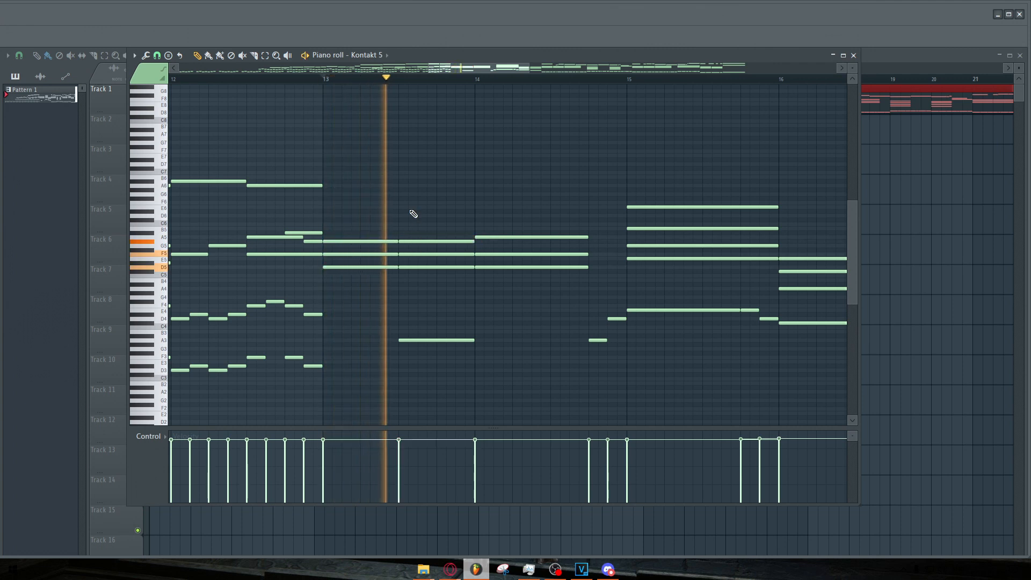
scroll(413, 214, "down", 2)
key("space")
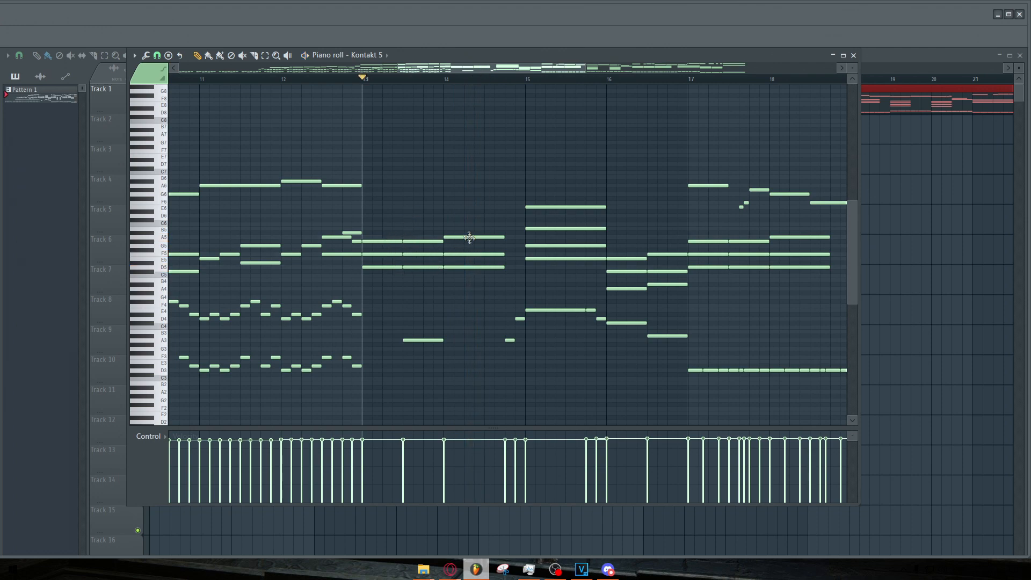
Move the playback position to bar 13 and review the surrounding bars.
scroll(390, 208, "down", 2)
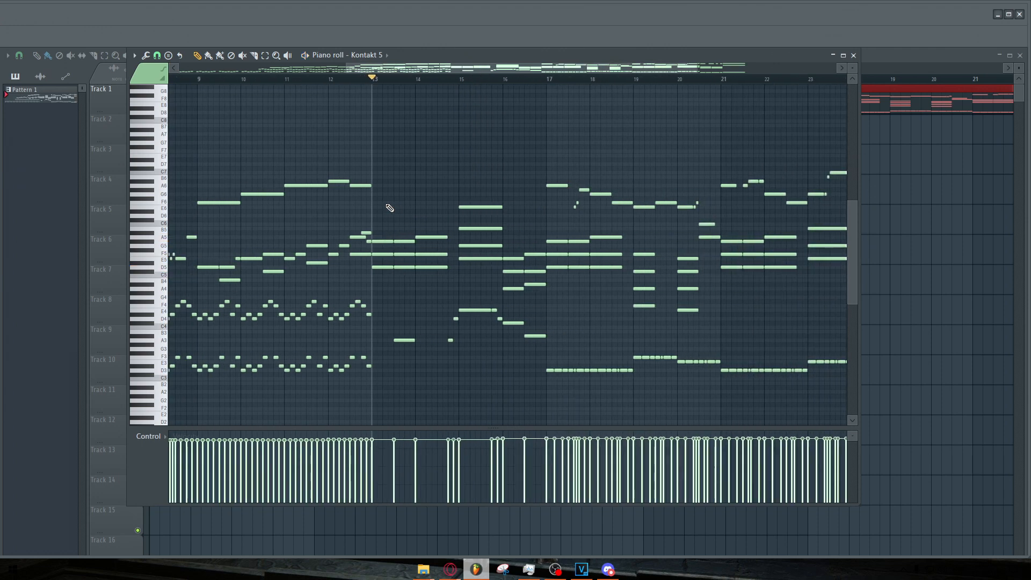
scroll(389, 129, "up", 1)
left_click(338, 81)
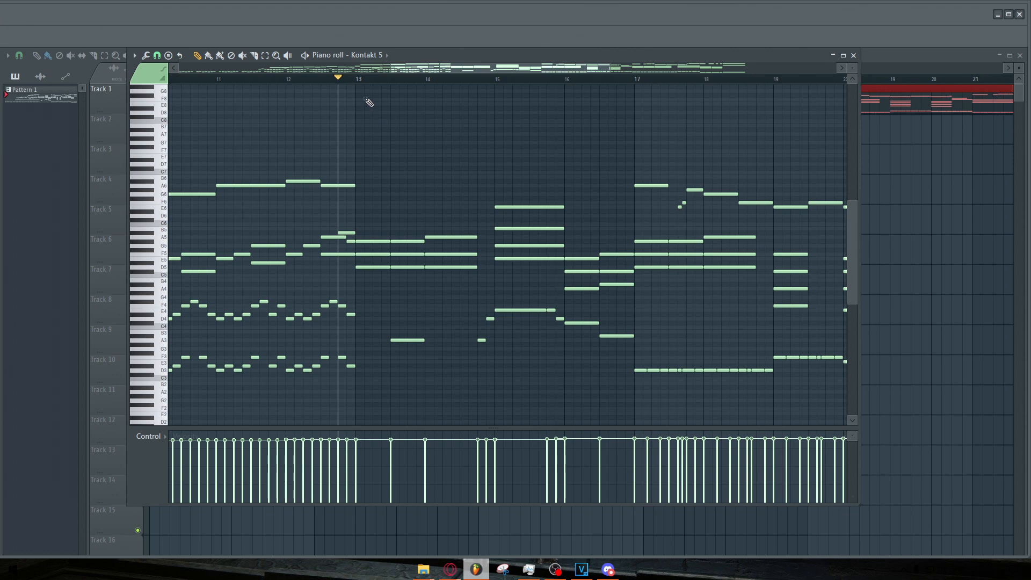
left_click(356, 81)
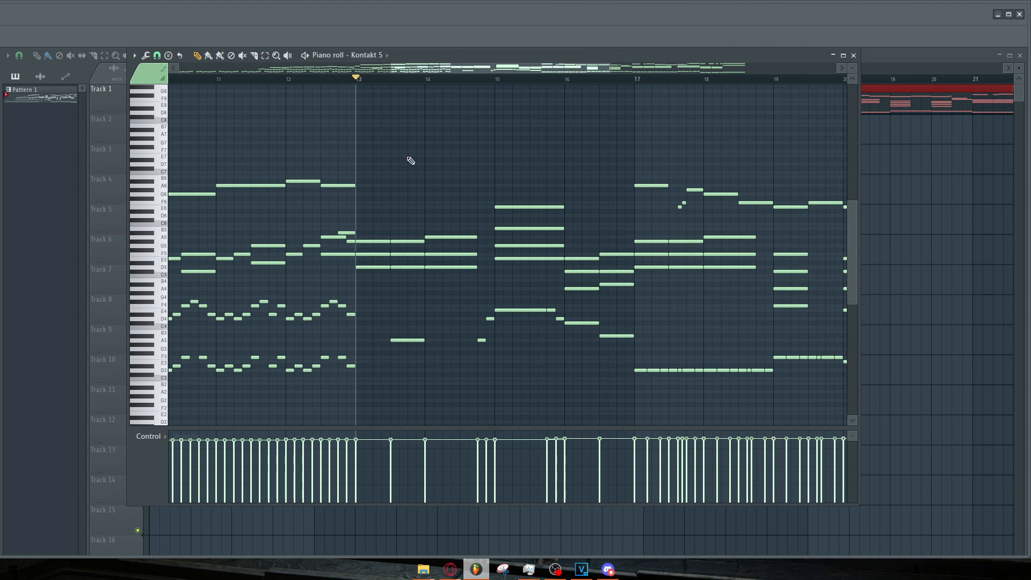
scroll(405, 178, "down", 4, "ctrl")
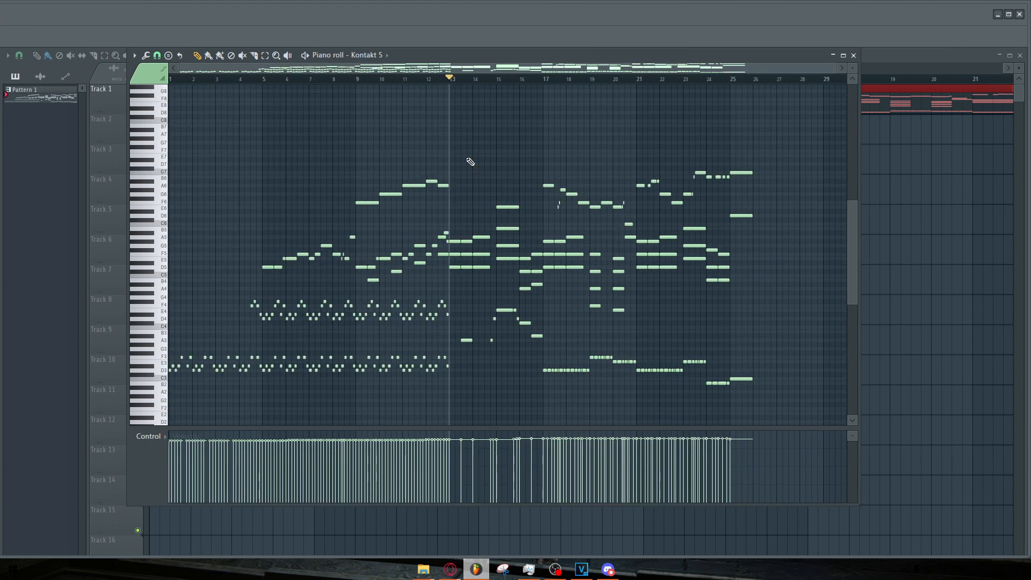
scroll(470, 161, "down", 1)
scroll(473, 285, "up", 4, "ctrl")
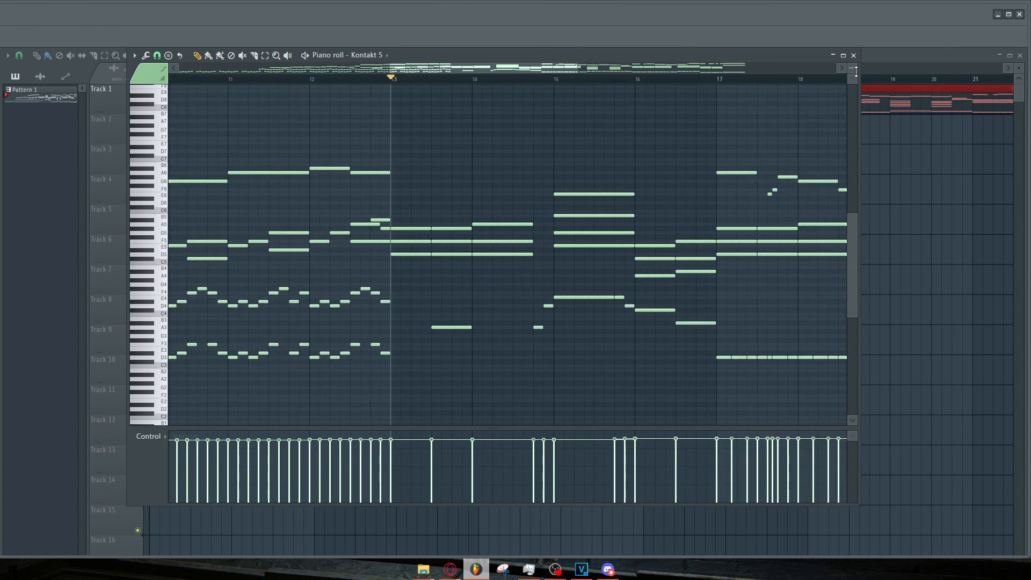
Enlarge the keyboard vertically to read the note names, then restore the normal note height.
left_click_drag(852, 68, 852, 53)
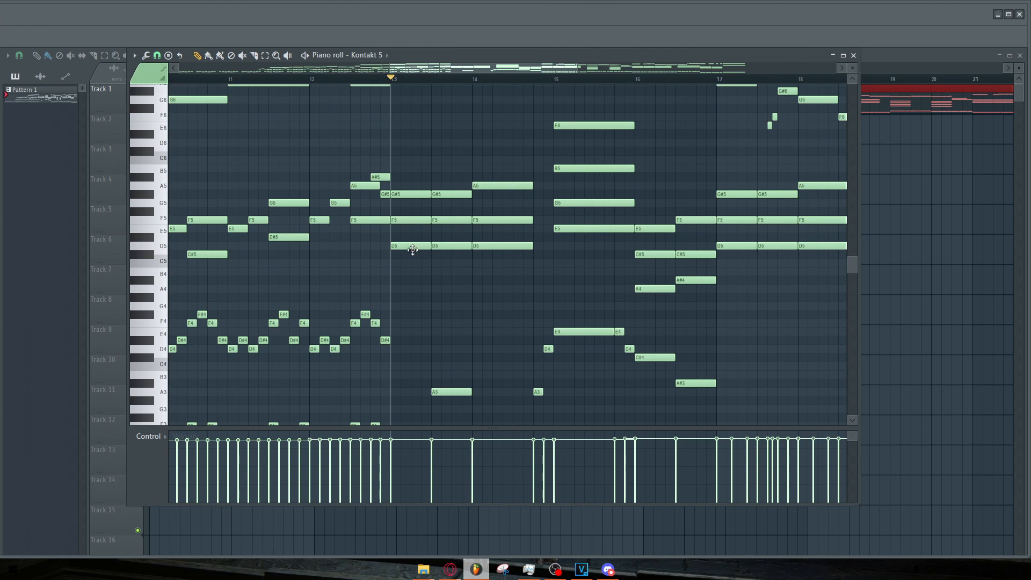
scroll(434, 259, "down", 4, "ctrl")
scroll(451, 269, "down", 3)
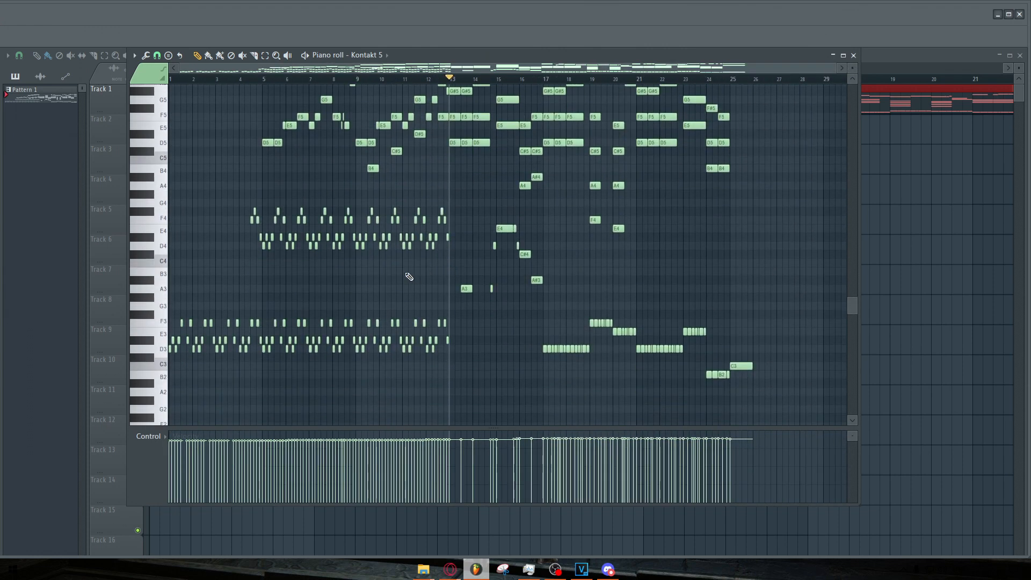
scroll(445, 272, "up", 3)
scroll(448, 275, "up", 1)
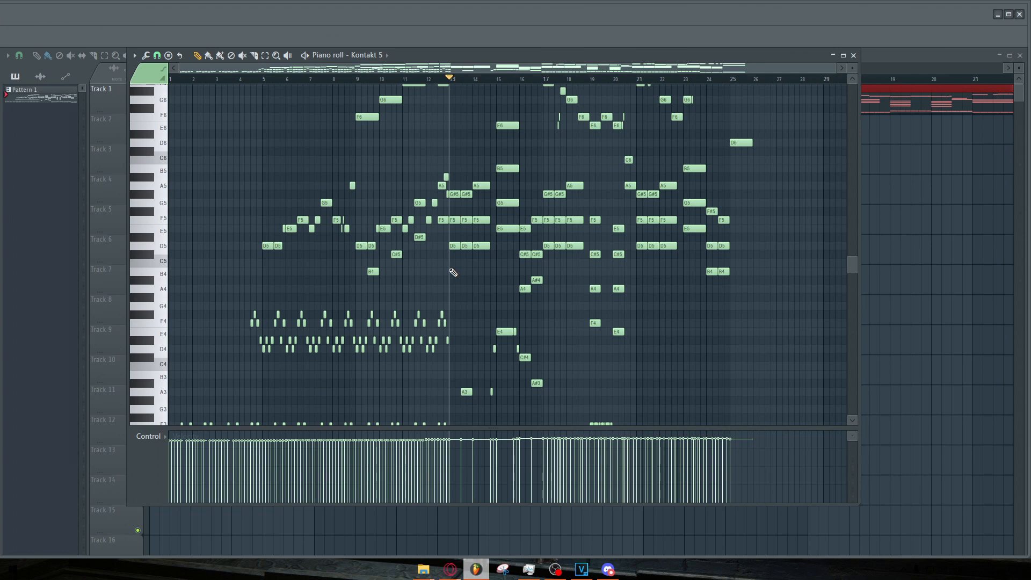
left_click_drag(852, 70, 852, 54)
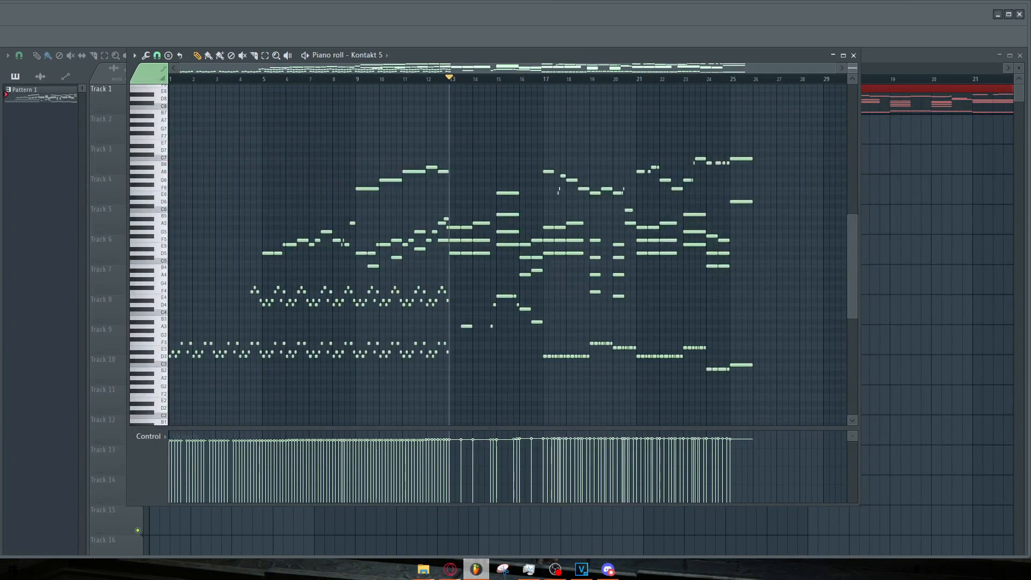
Zoom into bars 13 to 16 and replay the section starting near bar 14.
scroll(807, 132, "up", 2)
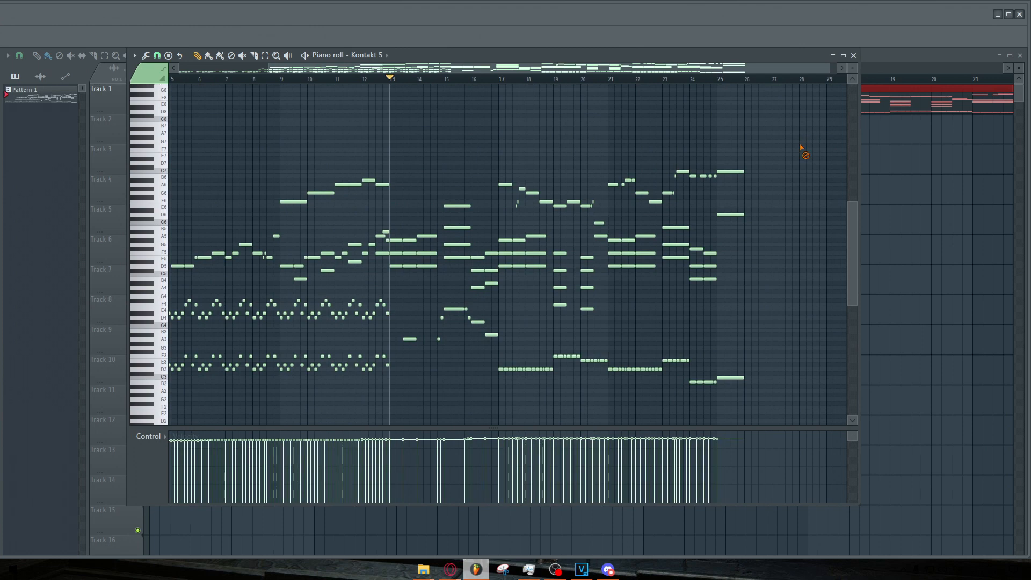
scroll(466, 169, "up", 2)
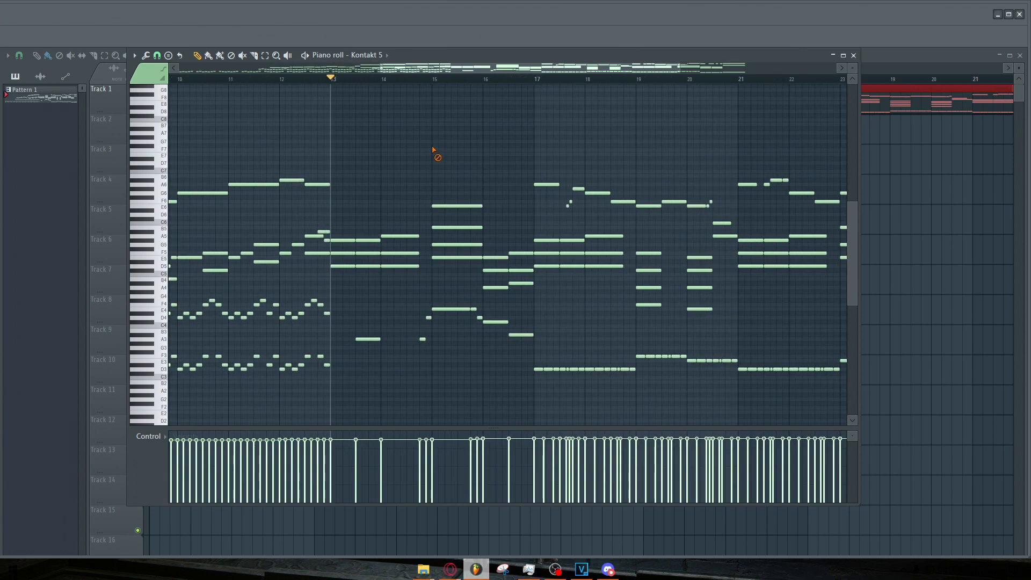
key("space")
scroll(427, 134, "up", 1)
key("space")
scroll(426, 87, "up", 1)
left_click(408, 81)
key("space")
scroll(482, 140, "down", 1)
key("space")
Continue listening through bars 15 to 18 while scrolling along the piano roll.
scroll(486, 138, "up", 1)
key("space")
scroll(647, 145, "down", 2)
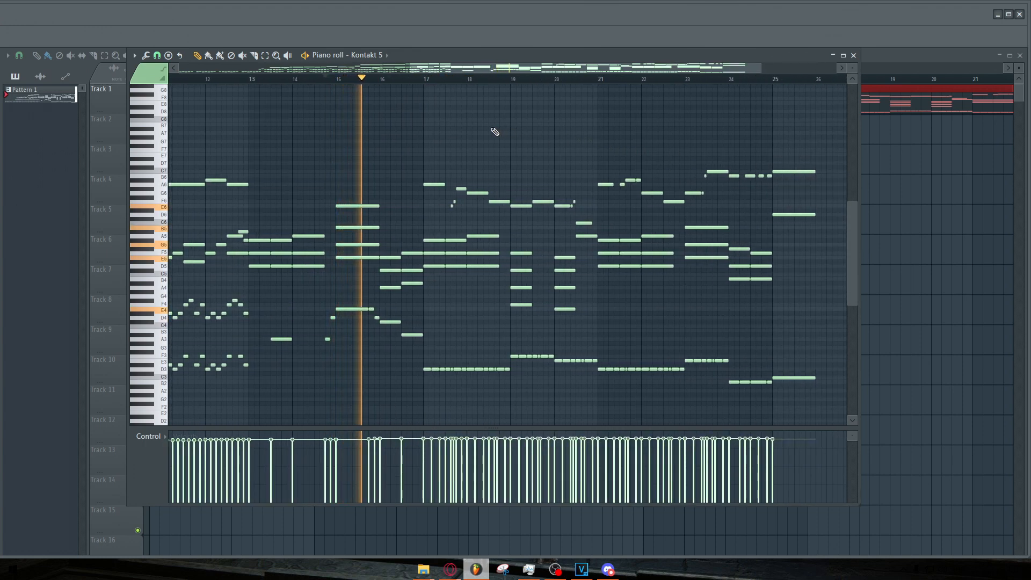
scroll(618, 141, "down", 1)
scroll(545, 136, "up", 1)
scroll(635, 143, "up", 1)
scroll(636, 143, "up", 1)
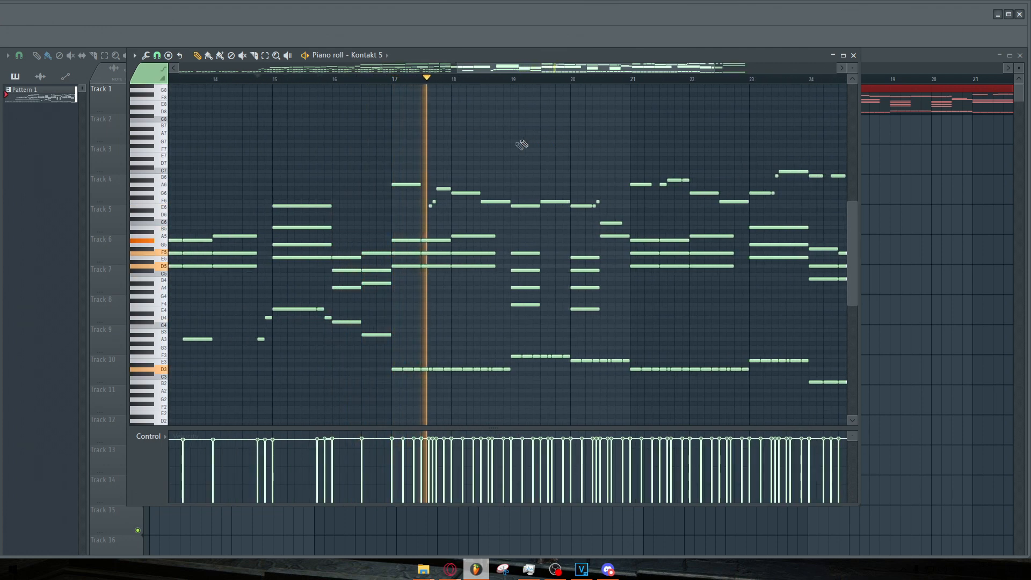
key("space")
Select the bass notes from bar 17 onward, clear the selection, and set playback to bar 19.
left_click_drag(392, 338, 623, 416)
scroll(618, 355, "down", 3)
left_click(668, 348, "ctrl")
scroll(702, 348, "up", 3)
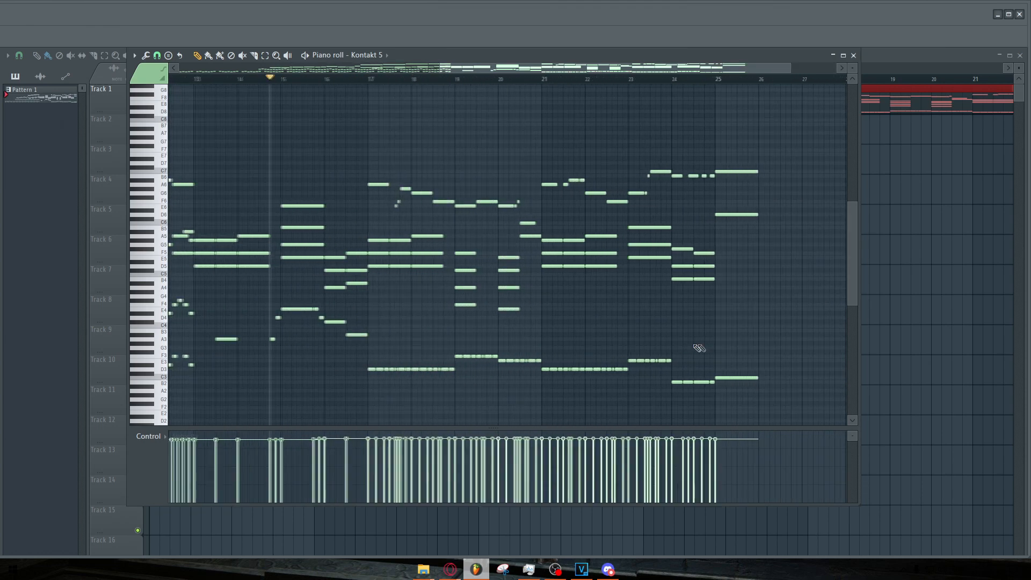
key("space")
left_click(449, 81)
scroll(500, 117, "down", 1)
scroll(500, 116, "down", 2)
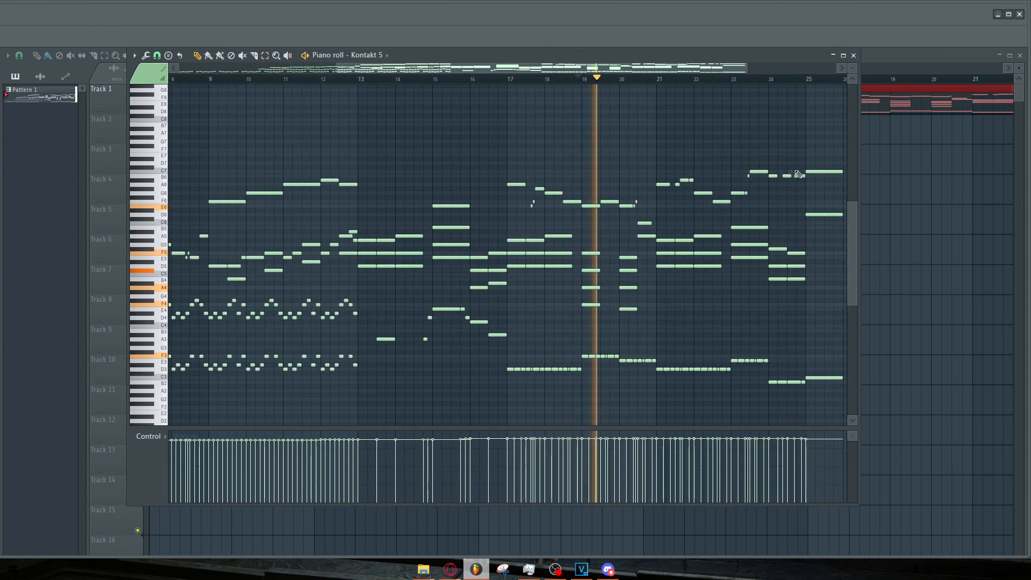
Listen through the final bars up to bar 25 while following the playhead.
scroll(491, 182, "up", 3)
scroll(537, 181, "down", 1)
scroll(663, 178, "up", 1)
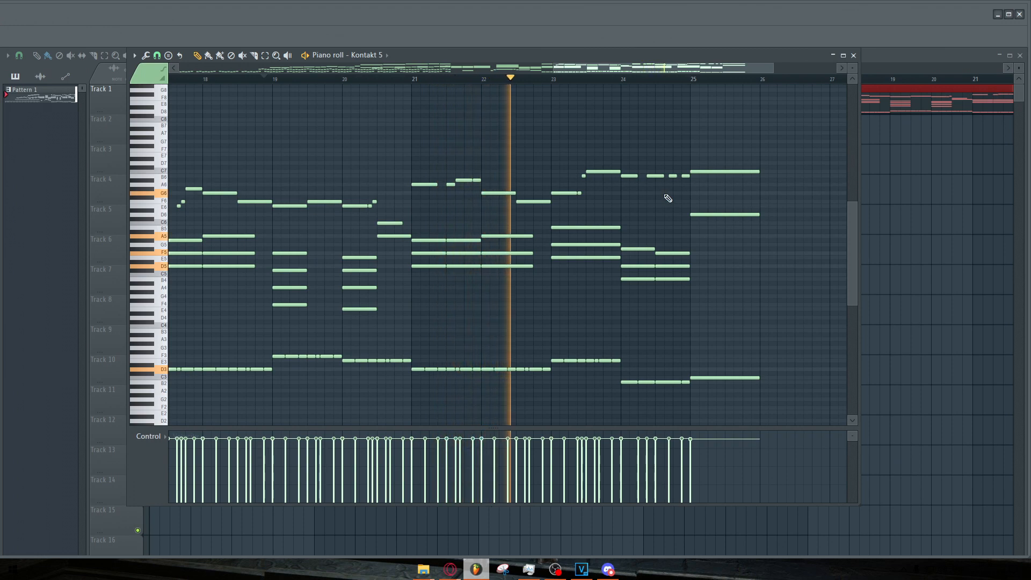
scroll(666, 199, "up", 3)
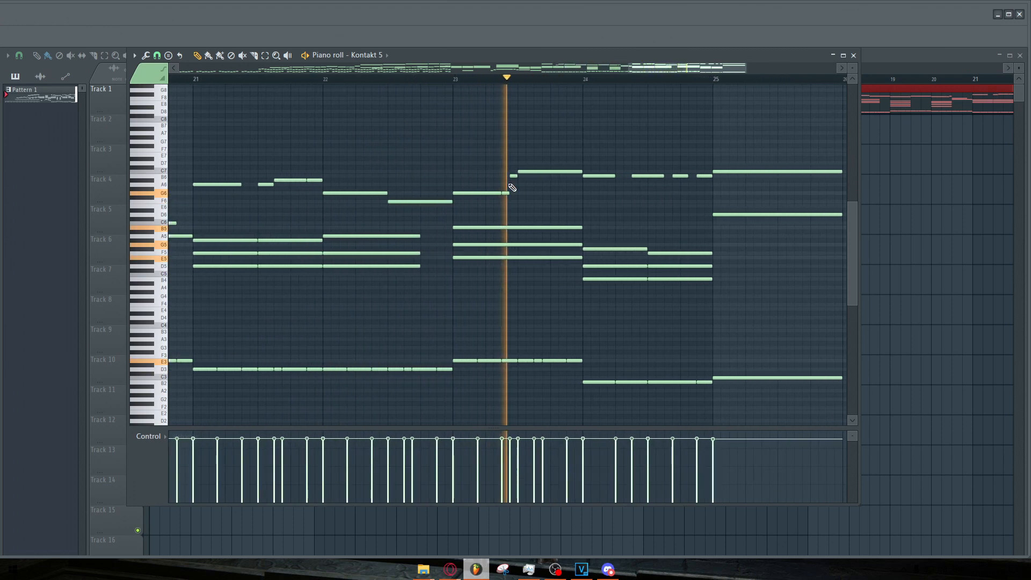
scroll(553, 191, "down", 3)
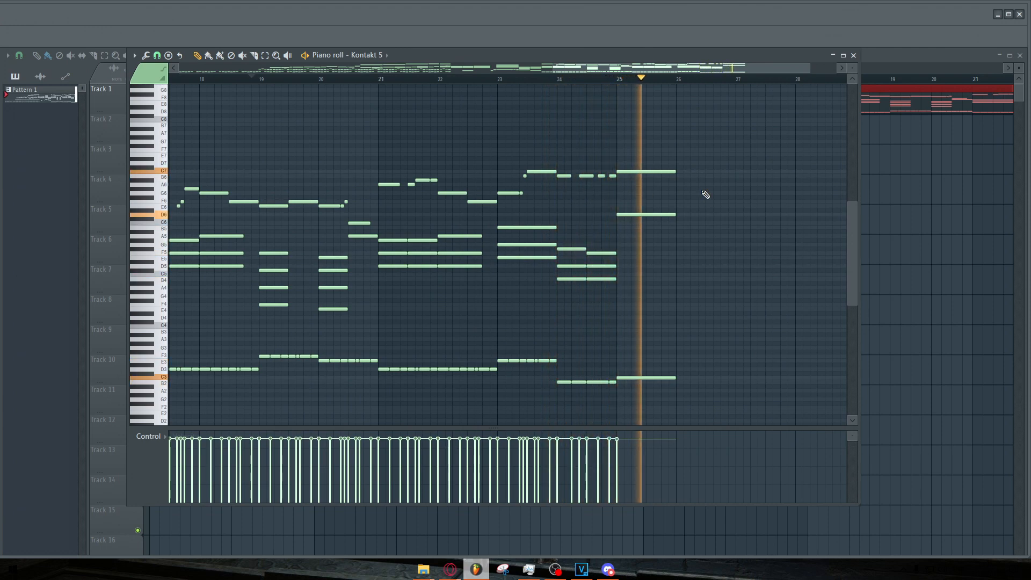
key("space")
scroll(708, 198, "down", 4)
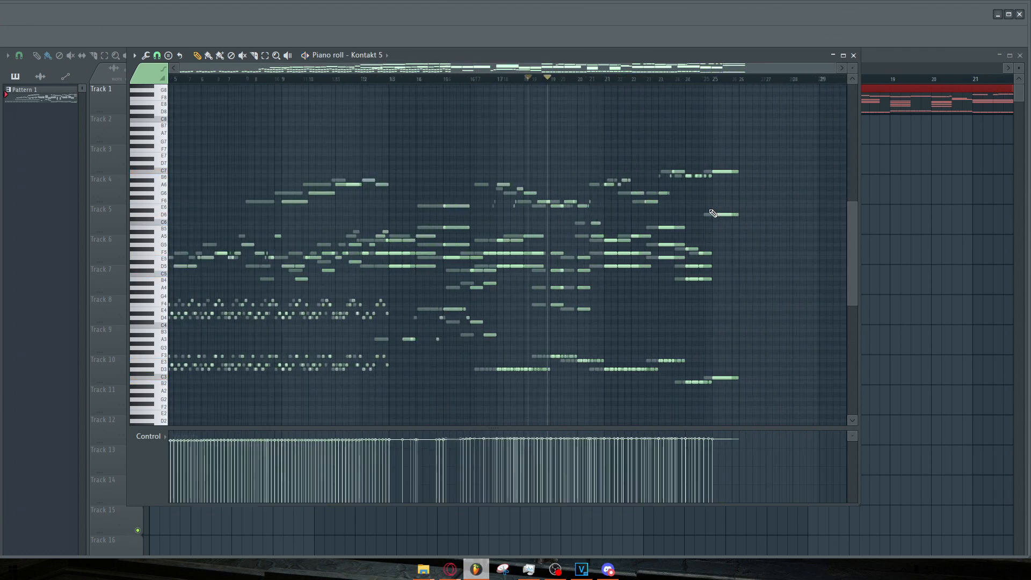
Return the playback position to bar 13 and zoom out to view the whole melody.
left_click(449, 79)
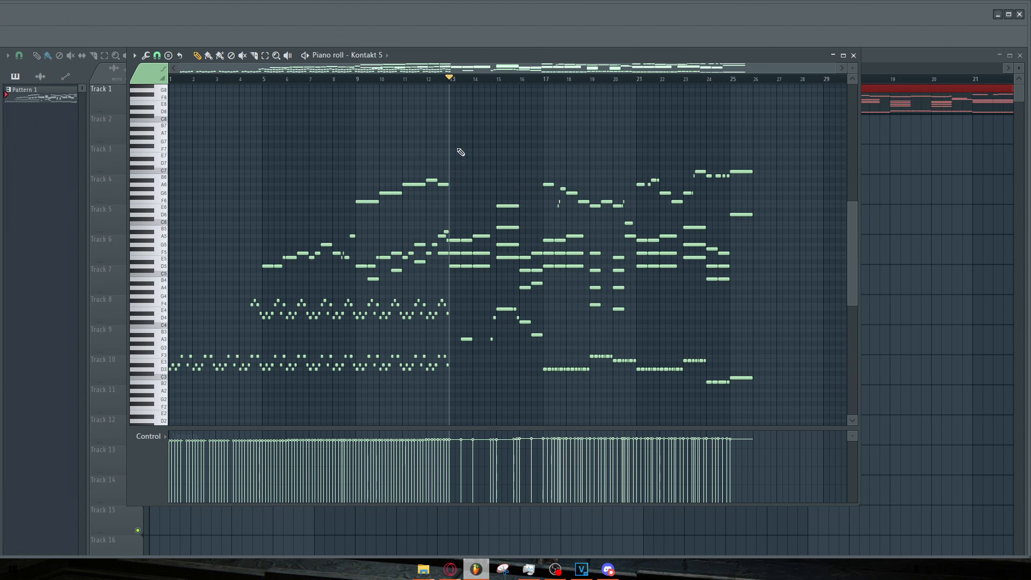
scroll(441, 168, "down", 1)
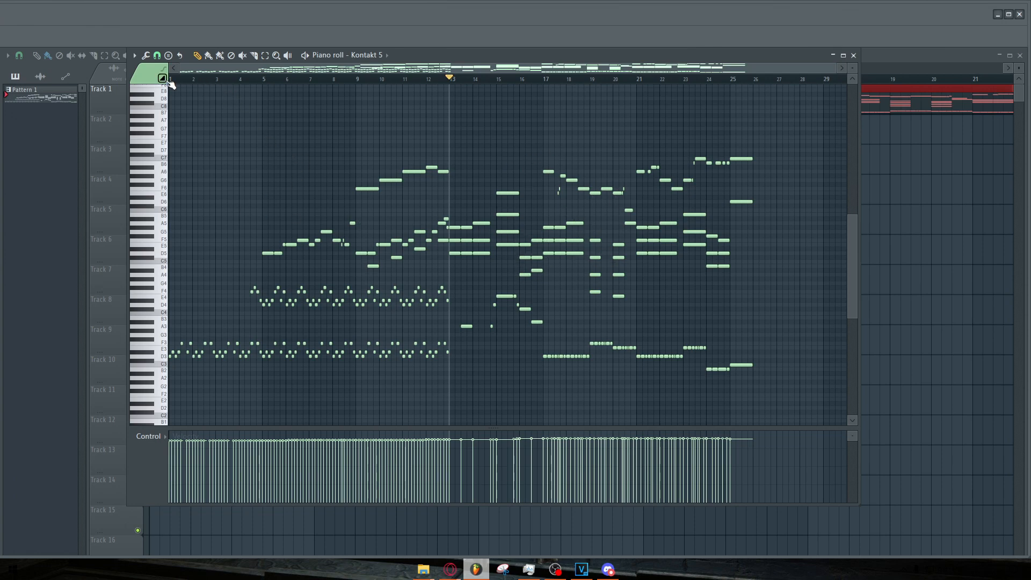
scroll(152, 177, "up", 2)
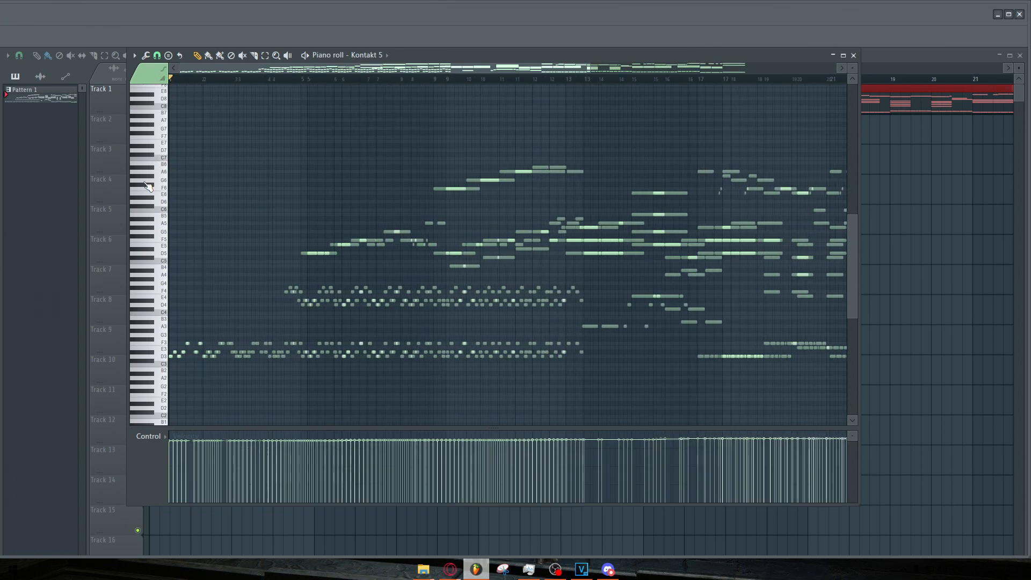
scroll(179, 186, "down", 2)
scroll(173, 232, "up", 2)
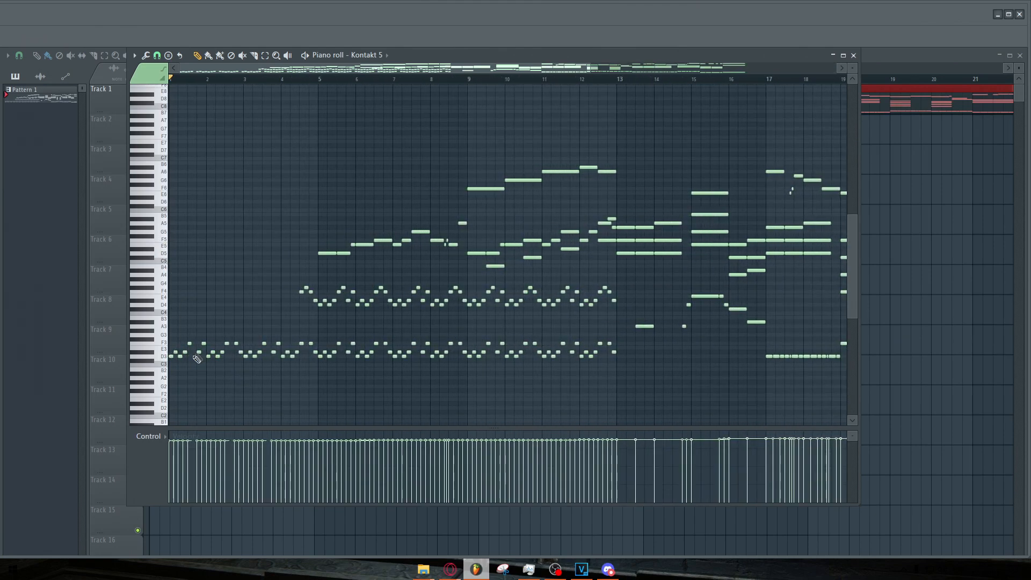
scroll(166, 357, "up", 1)
scroll(236, 336, "down", 3)
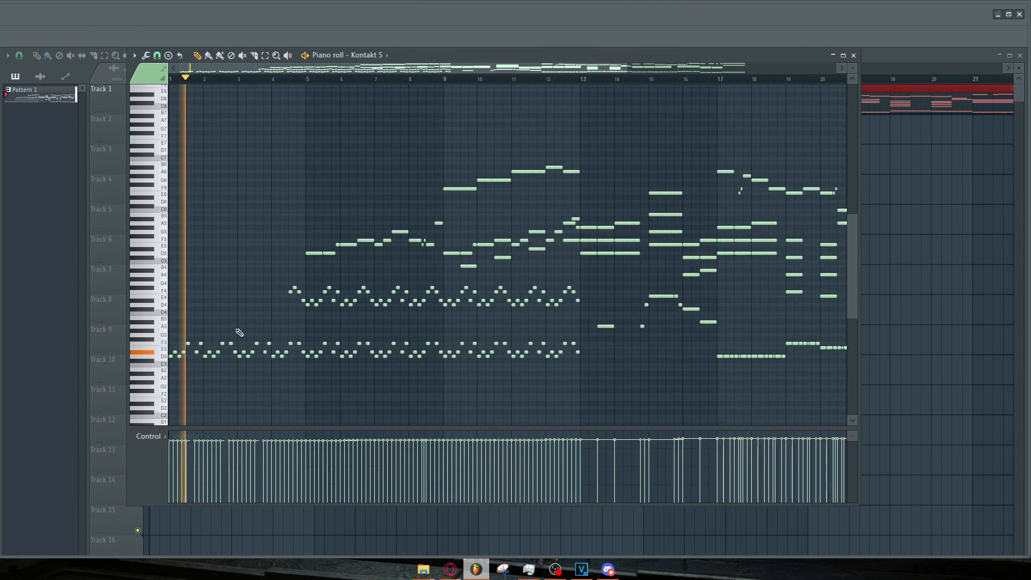
Zoom out the playlist to view the whole arrangement of patterns and automation clips.
scroll(188, 321, "down", 1)
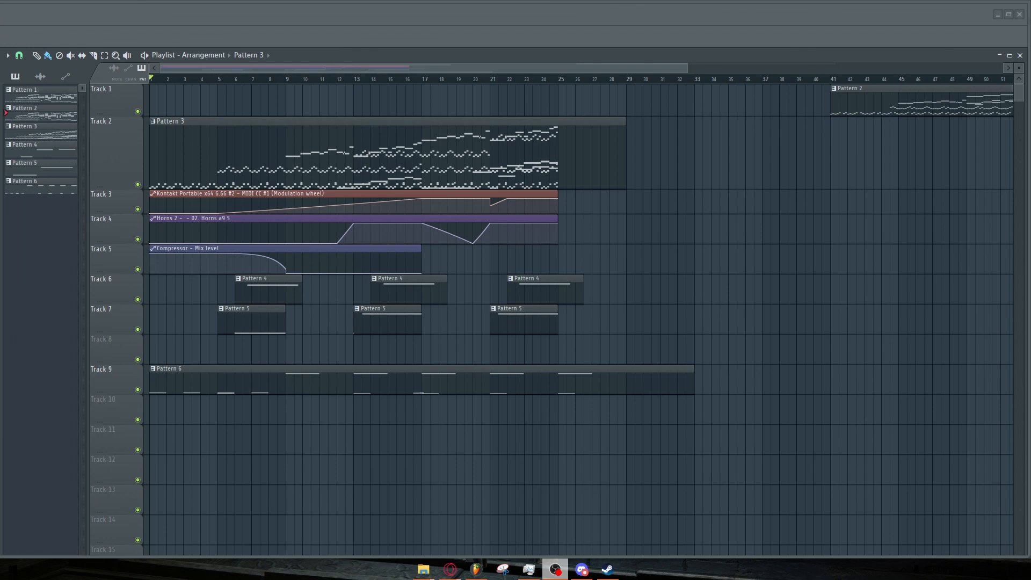
scroll(214, 452, "down", 4, "ctrl")
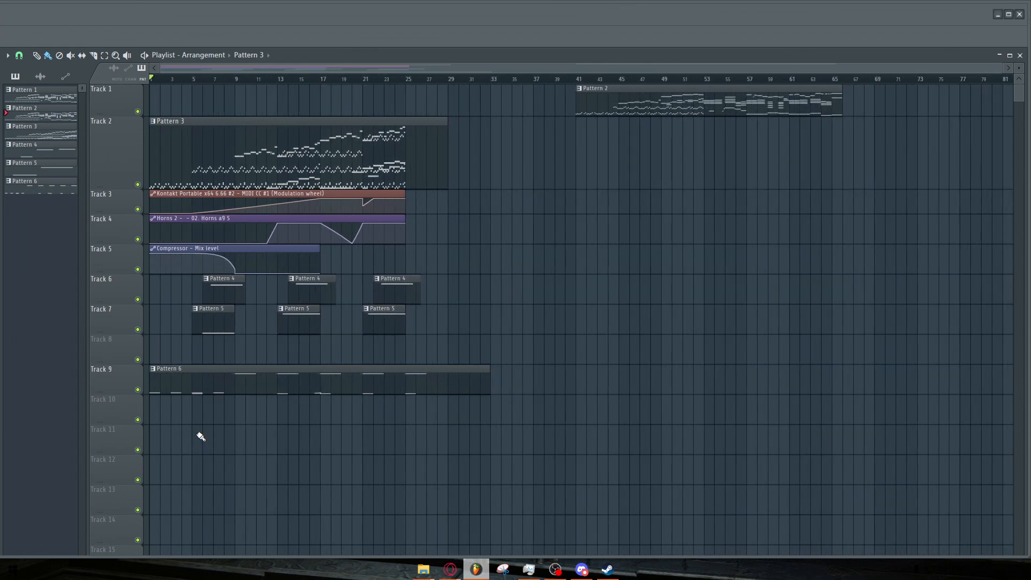
left_click_drag(709, 81, 638, 80)
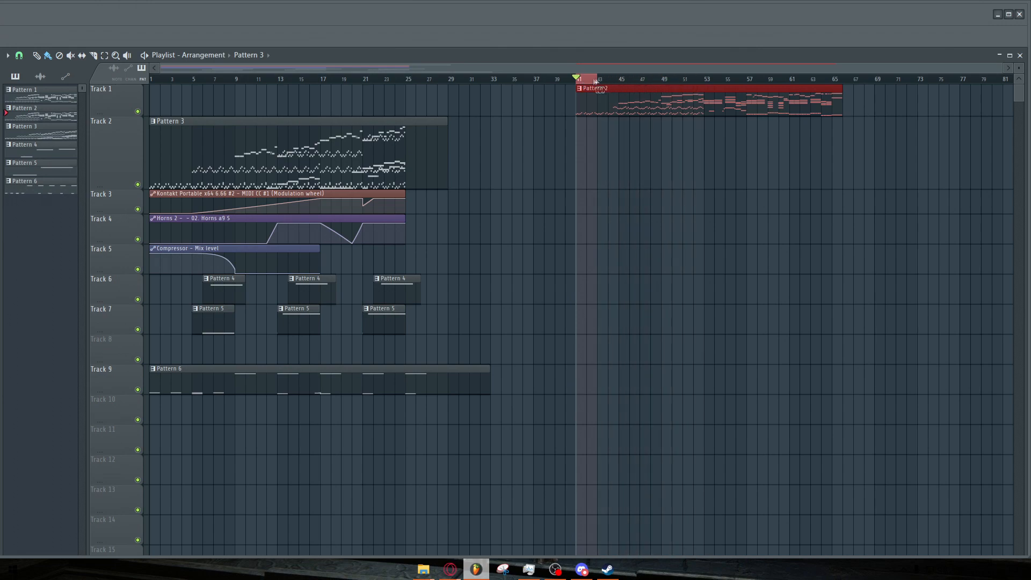
left_click(610, 122)
scroll(633, 122, "up", 3, "ctrl")
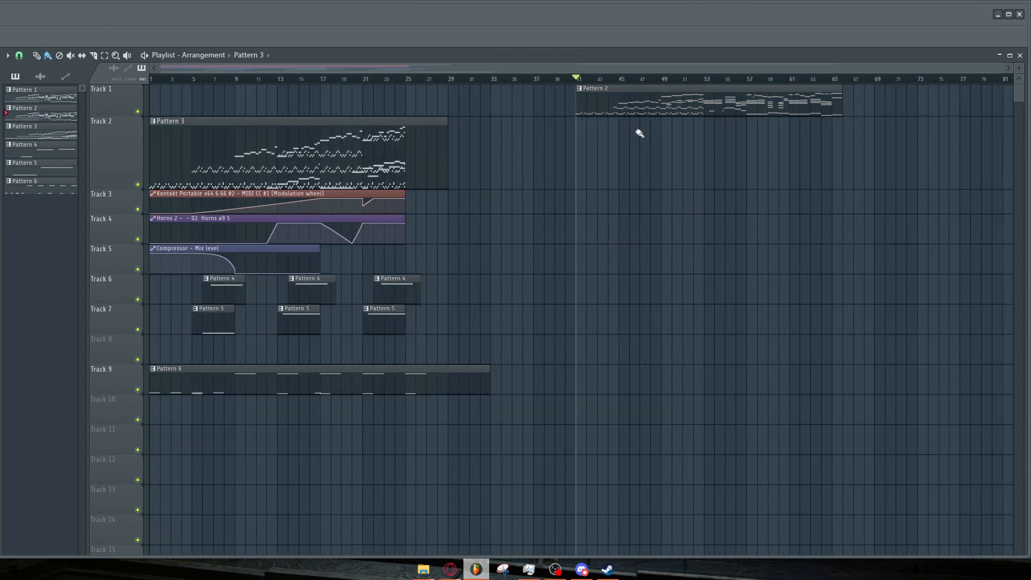
scroll(642, 137, "up", 1, "ctrl")
scroll(117, 137, "up", 3, "ctrl")
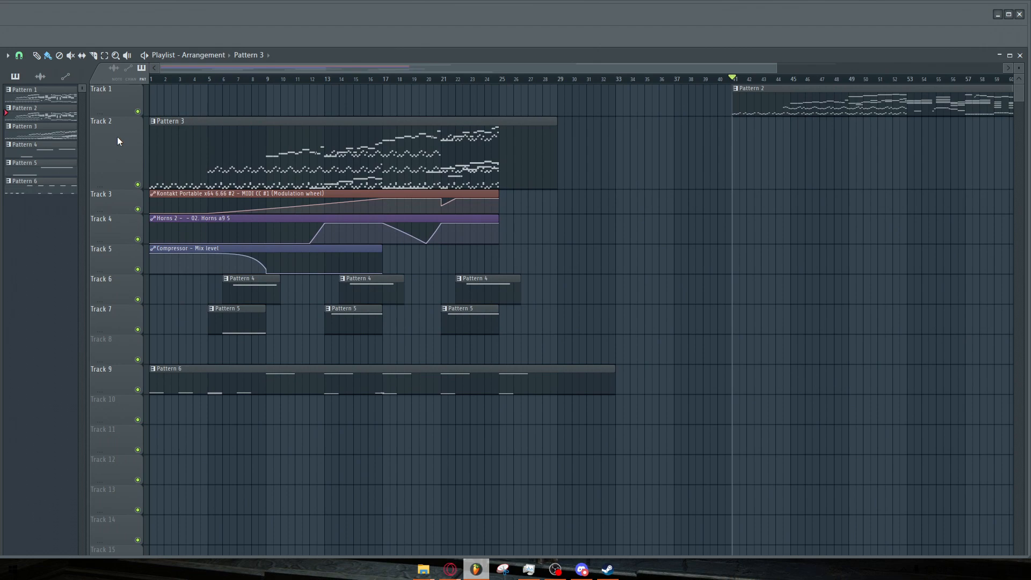
scroll(119, 141, "down", 1, "ctrl")
scroll(127, 104, "up", 1, "ctrl")
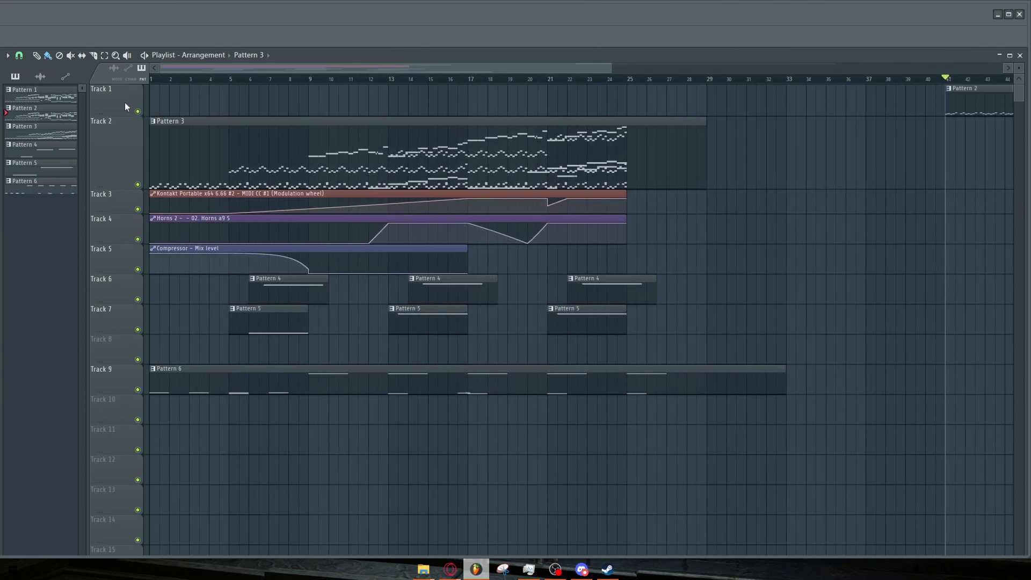
scroll(124, 102, "down", 2, "ctrl")
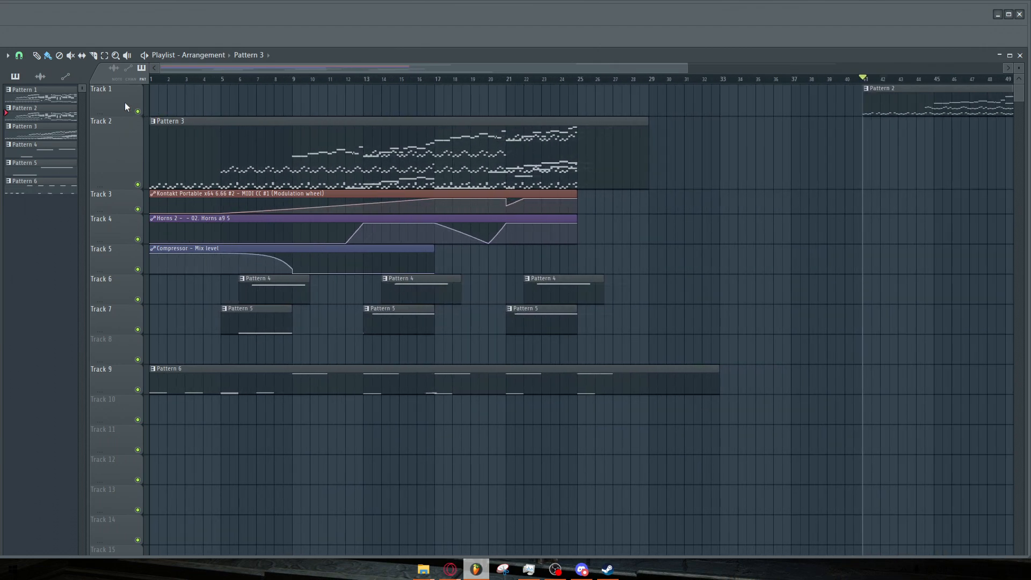
scroll(161, 94, "up", 2, "ctrl")
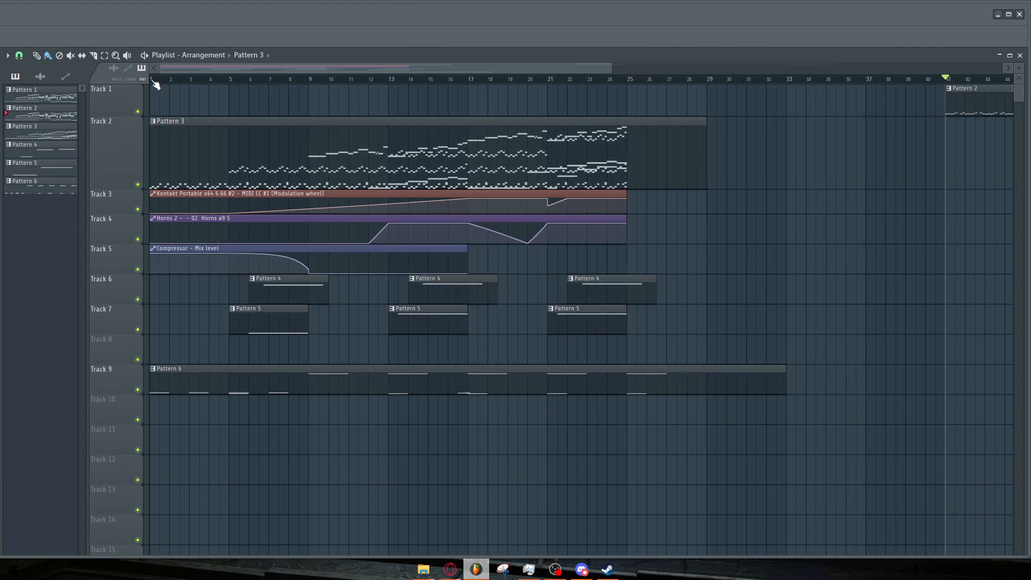
Play the arrangement from the start and enlarge Track 2's height while listening.
key("space")
left_click_drag(111, 189, 111, 270)
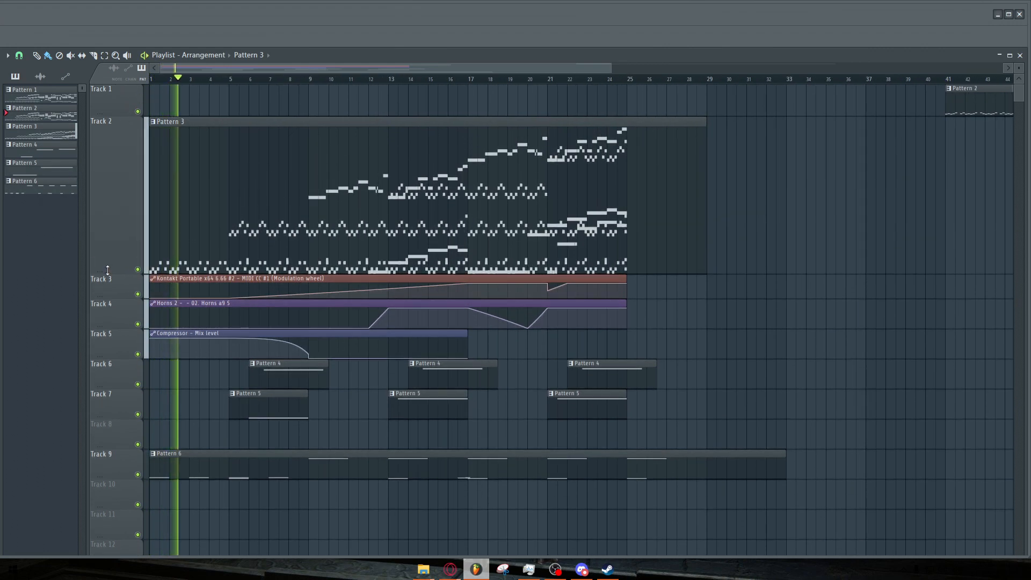
scroll(81, 249, "up", 1, "ctrl")
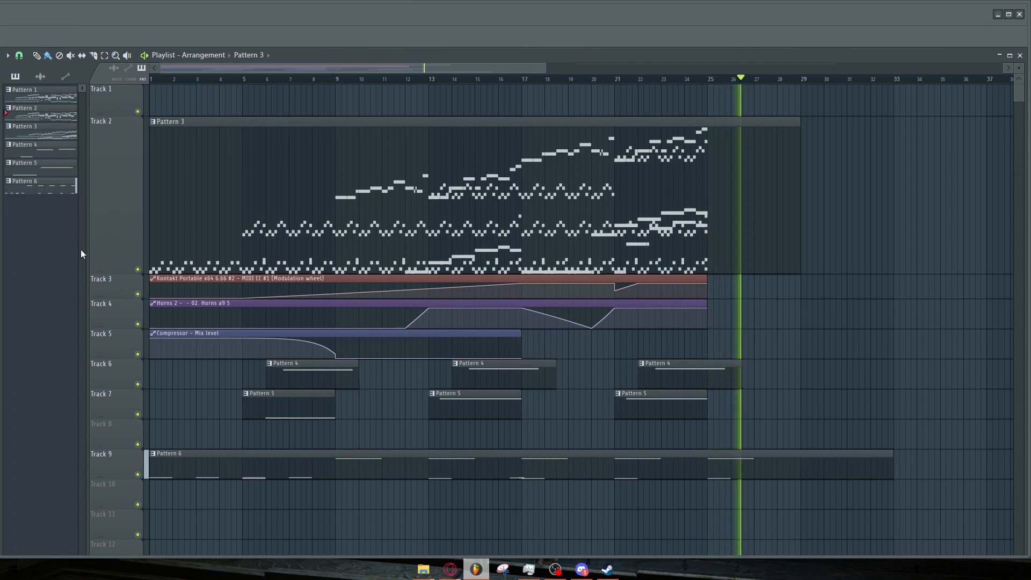
key("space")
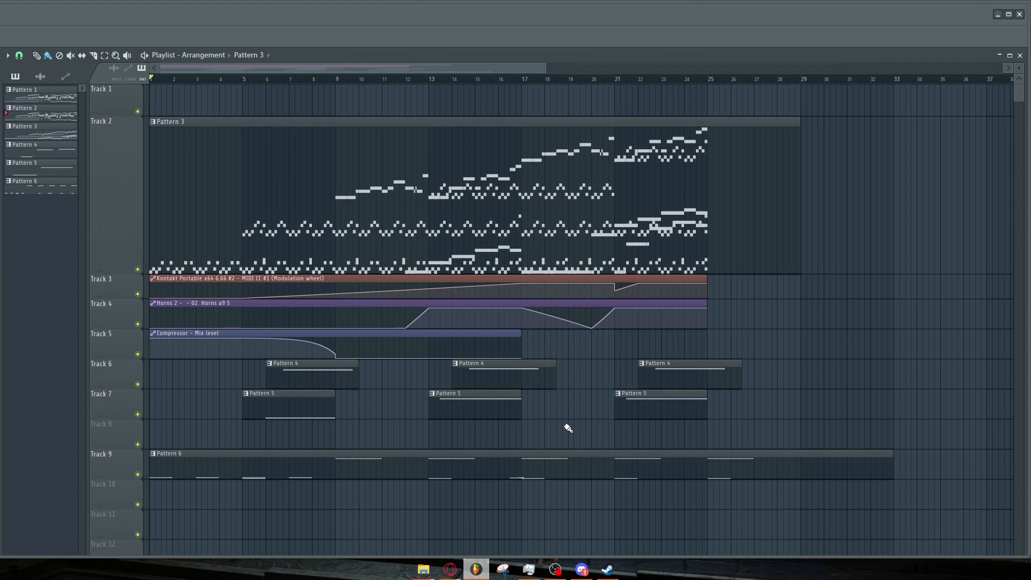
Open Pattern 3 in the piano roll and zoom in on the bass strings notes.
scroll(753, 99, "down", 2)
scroll(917, 124, "up", 5)
left_click(571, 111)
double_click(571, 112)
scroll(524, 246, "down", 2)
left_click(852, 106)
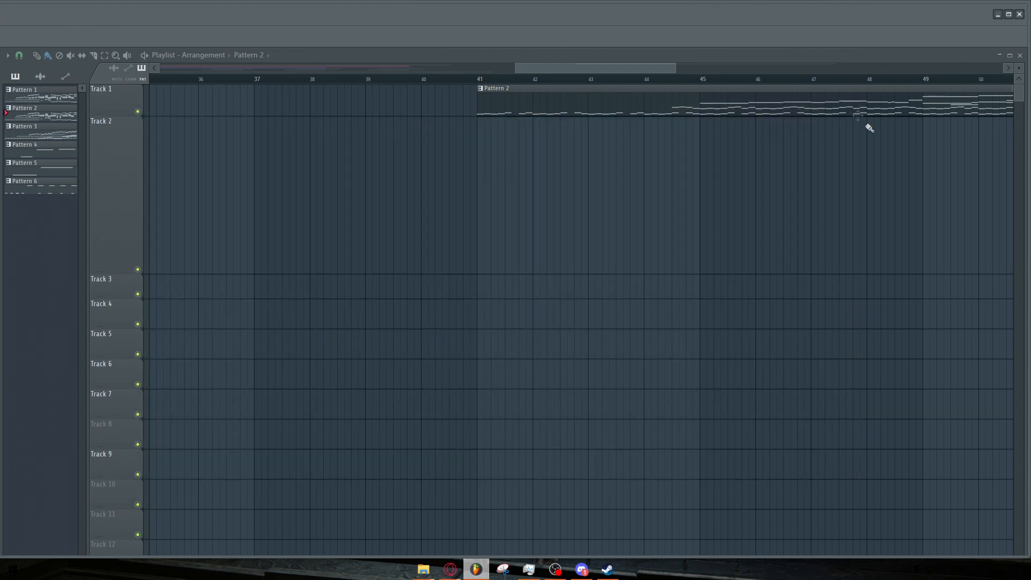
scroll(870, 228, "down", 4)
scroll(864, 236, "down", 2)
double_click(329, 239)
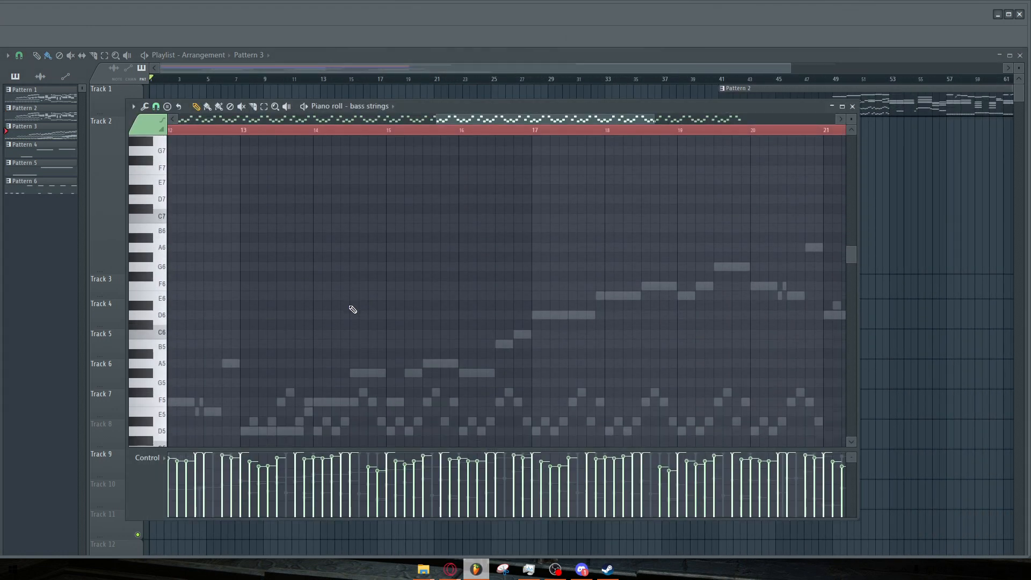
scroll(229, 310, "down", 3)
scroll(229, 309, "down", 8)
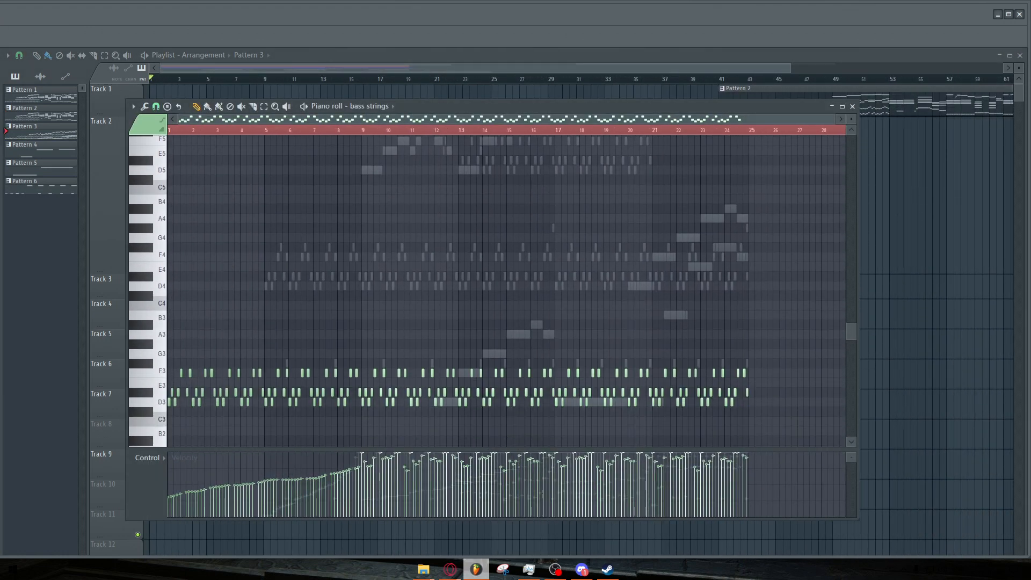
scroll(145, 301, "up", 6)
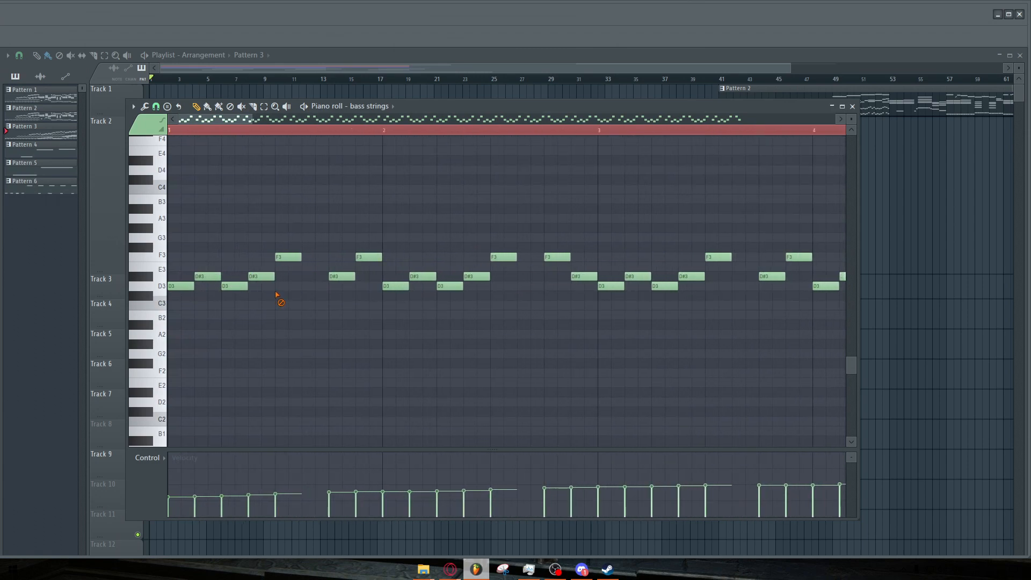
scroll(279, 295, "down", 2)
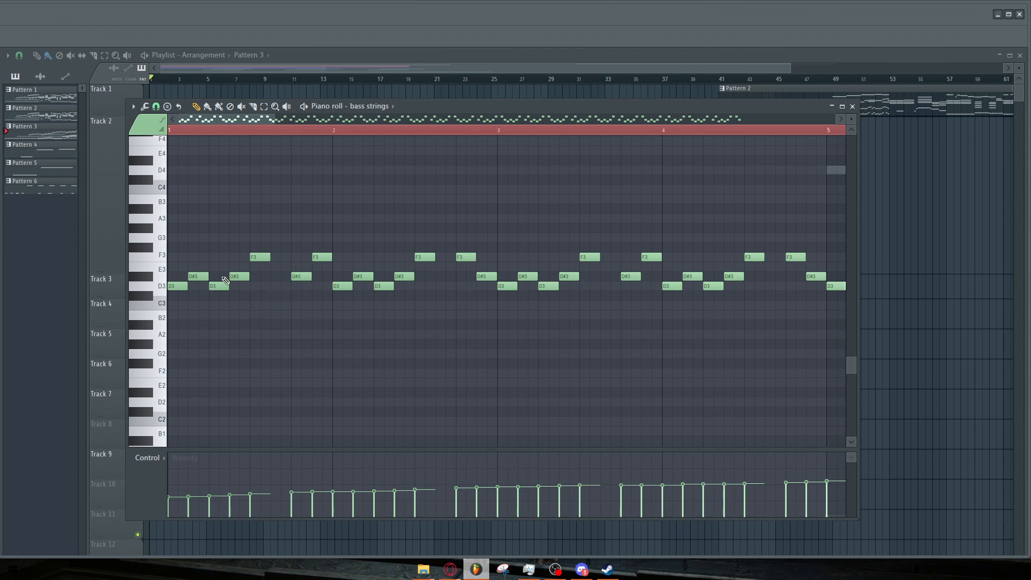
Play the bass strings part while zooming the piano roll along the notes.
key("space")
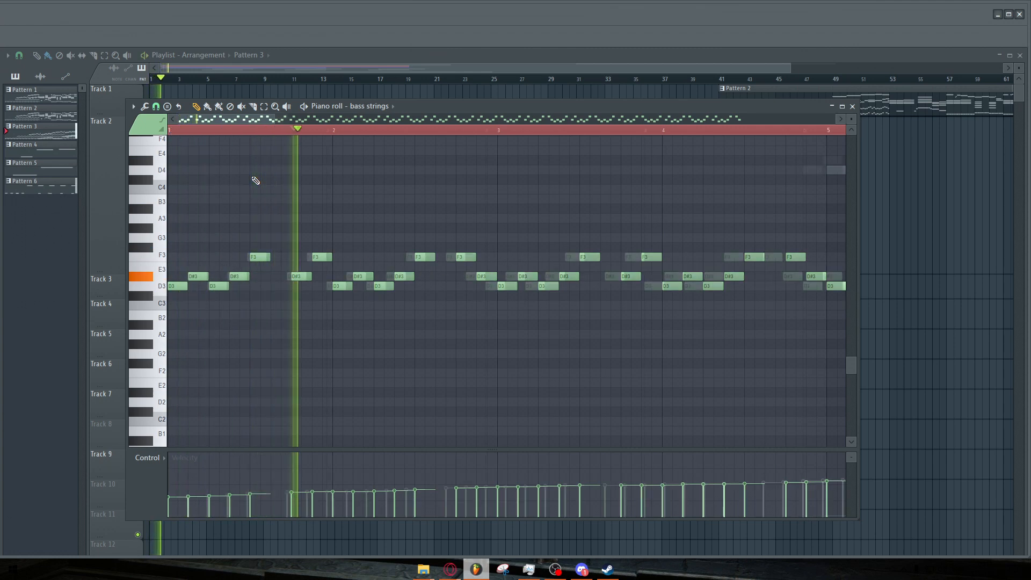
scroll(256, 180, "down", 3)
scroll(460, 251, "up", 2)
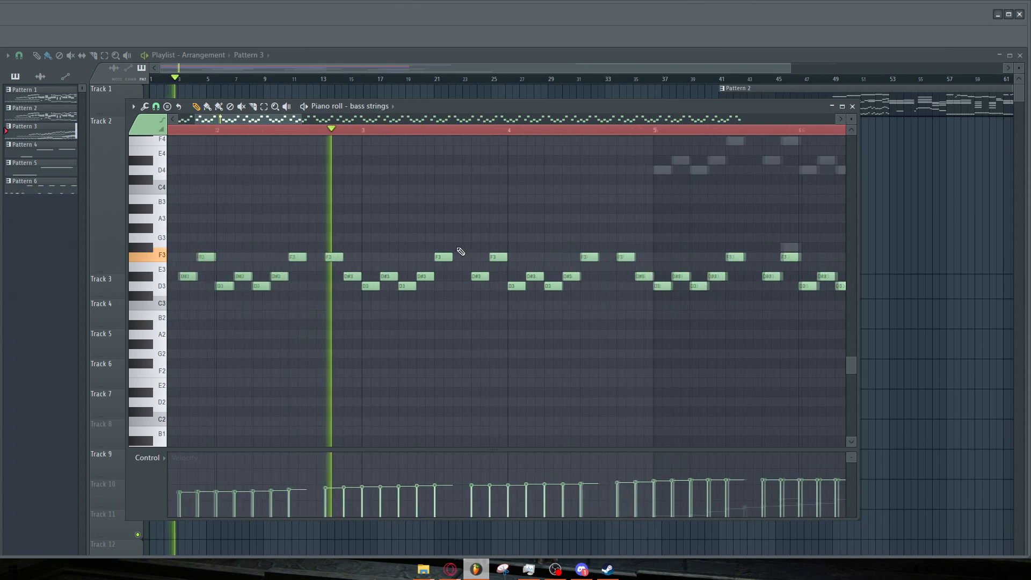
scroll(396, 237, "down", 3)
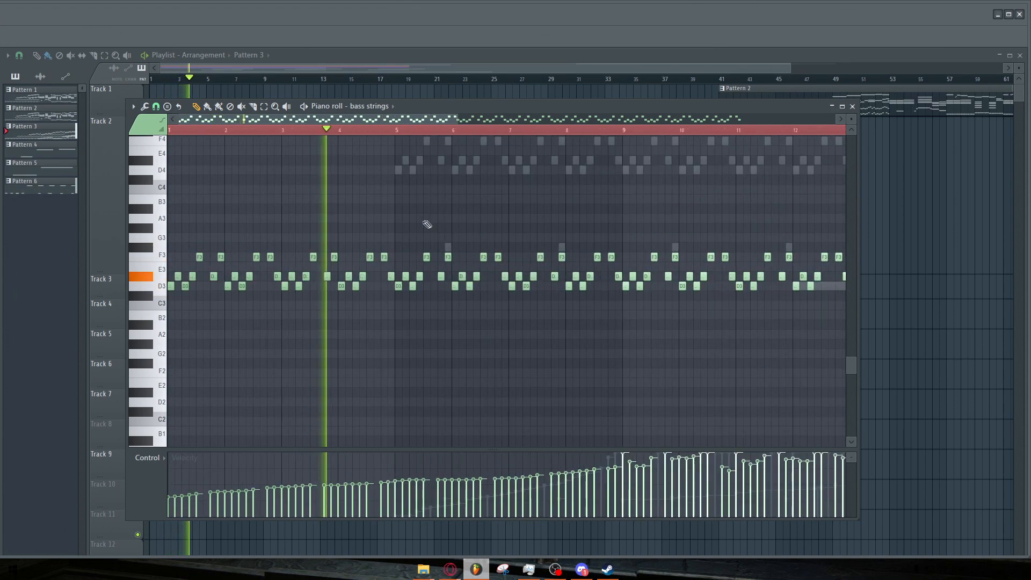
scroll(471, 218, "up", 1)
scroll(435, 212, "down", 2)
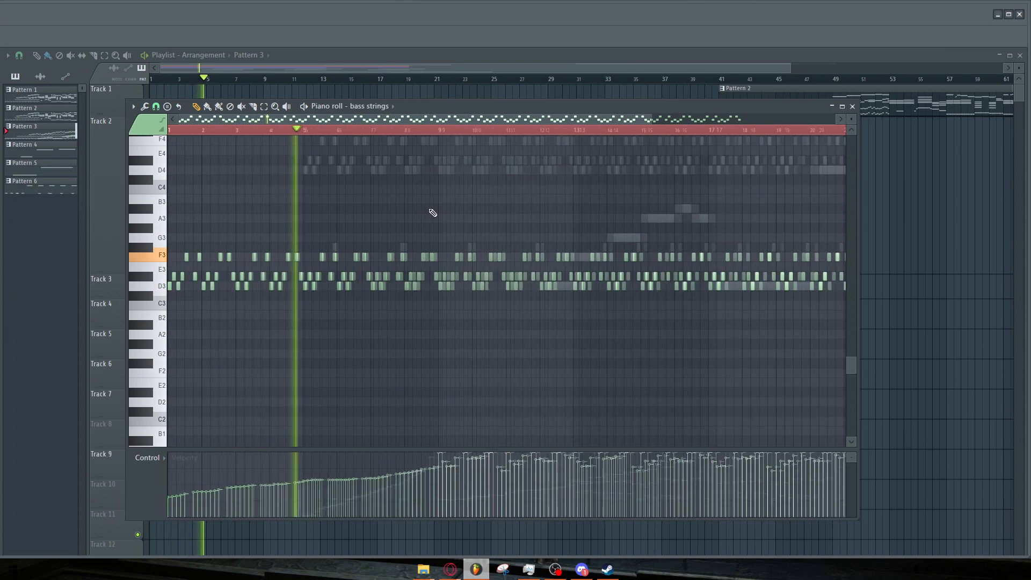
scroll(433, 212, "down", 1)
scroll(424, 218, "up", 2)
key("space")
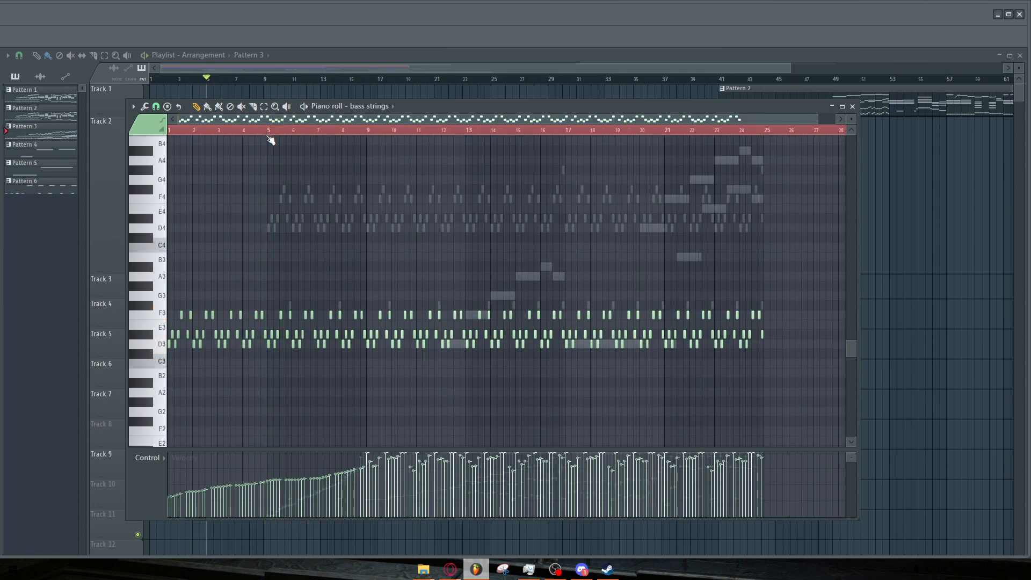
Play the bass strings again from around bar 5, zooming along the part.
scroll(270, 138, "up", 4)
left_click(254, 131)
key("space")
scroll(350, 180, "down", 2)
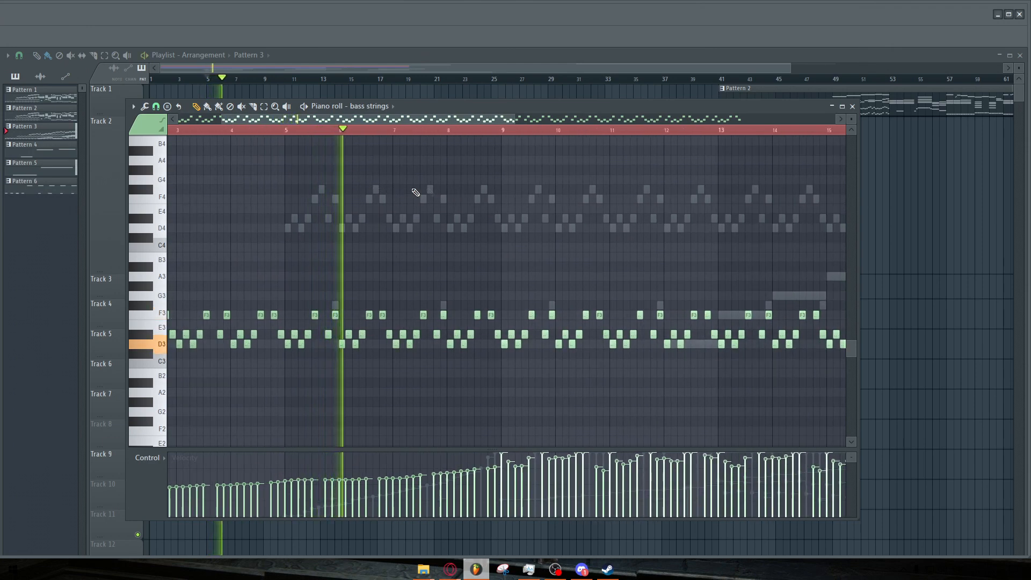
scroll(543, 202, "up", 1)
scroll(539, 202, "down", 2)
scroll(538, 202, "up", 2)
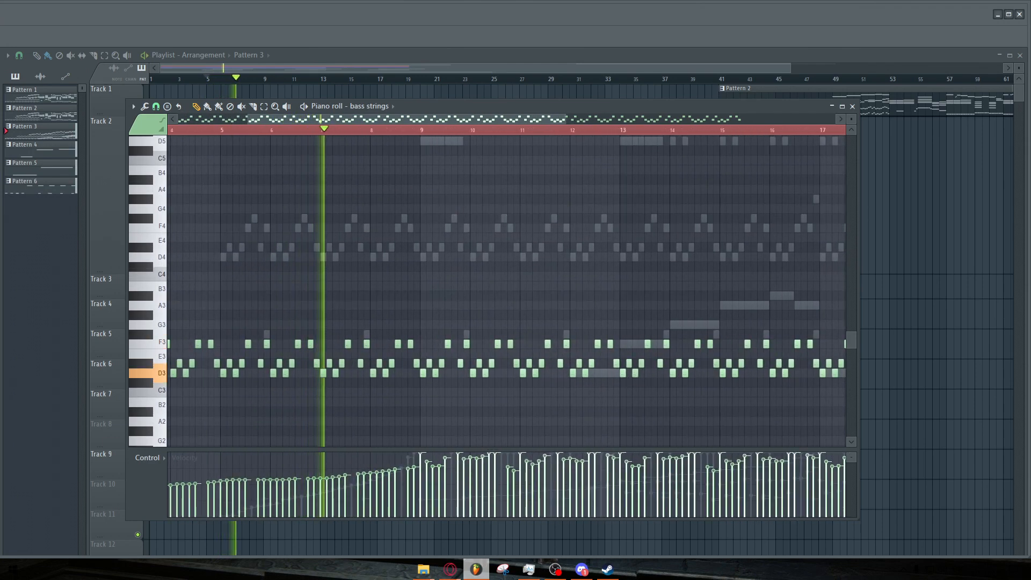
Switch the piano roll to the Cello and then the Viola part and play from bar 9.
key("Up")
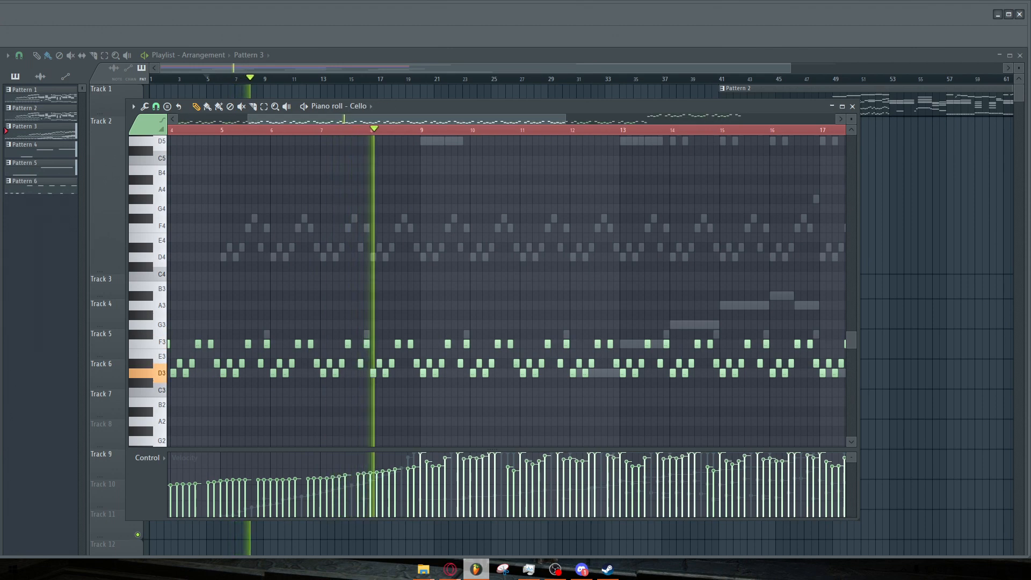
key("space")
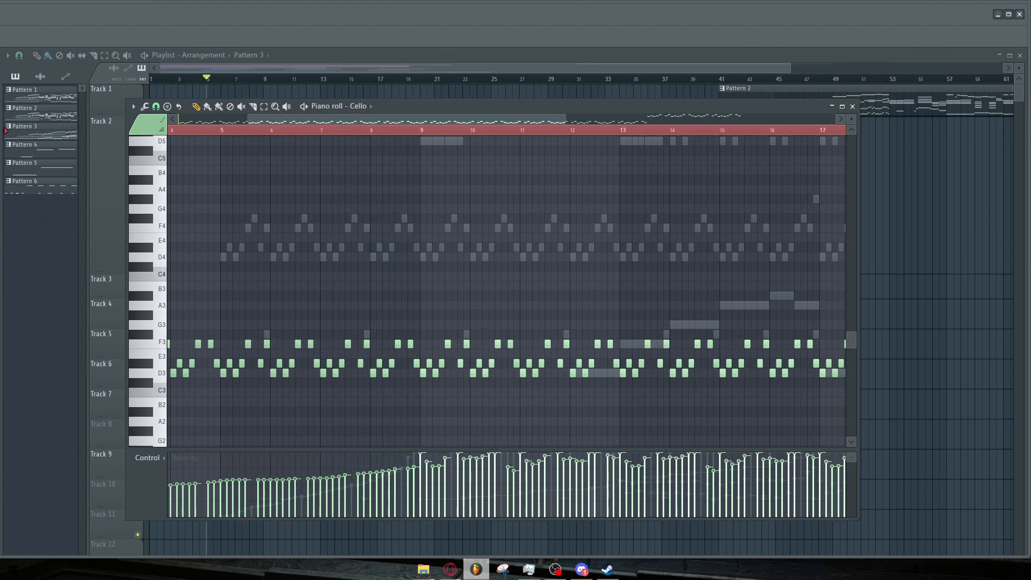
key("Up")
key("space")
left_click(410, 130)
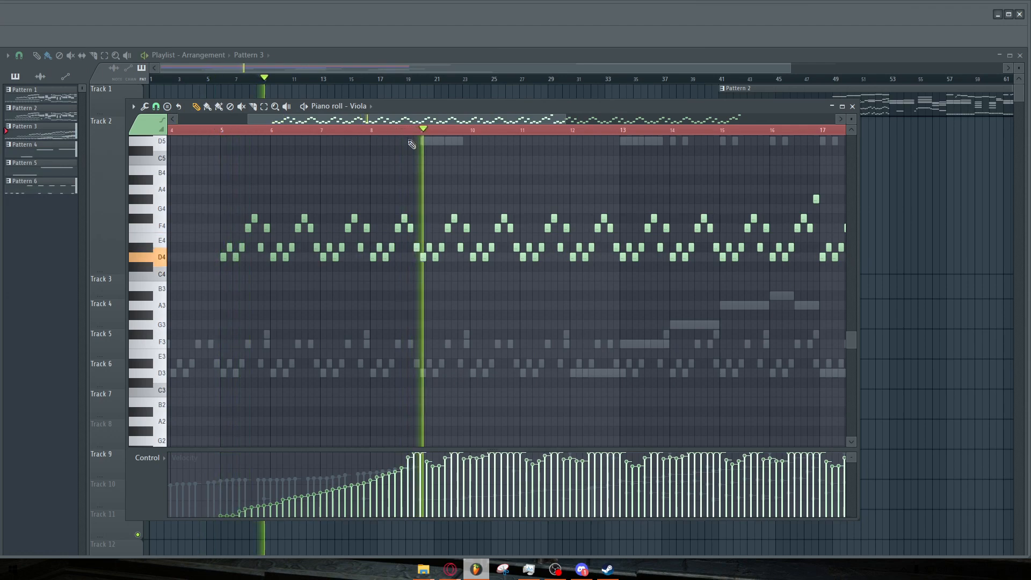
Listen to the viola part while zooming in and out of the piano roll.
scroll(412, 142, "down", 2)
scroll(524, 166, "up", 1)
scroll(516, 174, "down", 1)
scroll(481, 198, "up", 1)
scroll(499, 200, "down", 1)
scroll(628, 207, "up", 1)
scroll(430, 226, "down", 2)
scroll(459, 225, "down", 2)
scroll(596, 227, "up", 1)
key("space")
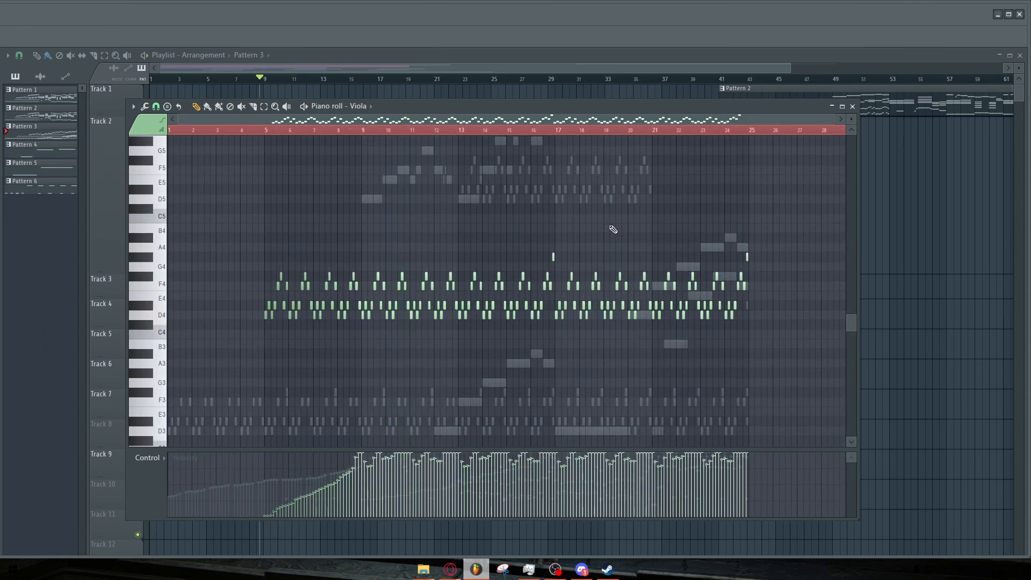
Switch the piano roll to the Violins I part and start playback.
scroll(637, 226, "up", 3)
scroll(566, 239, "up", 2)
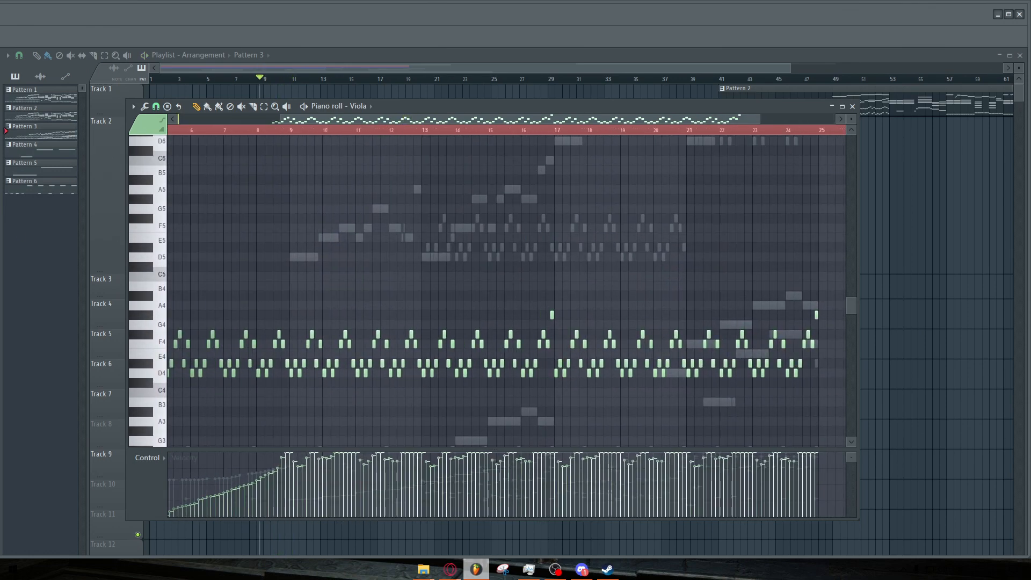
right_click(304, 257)
scroll(328, 268, "up", 3)
scroll(328, 266, "up", 3)
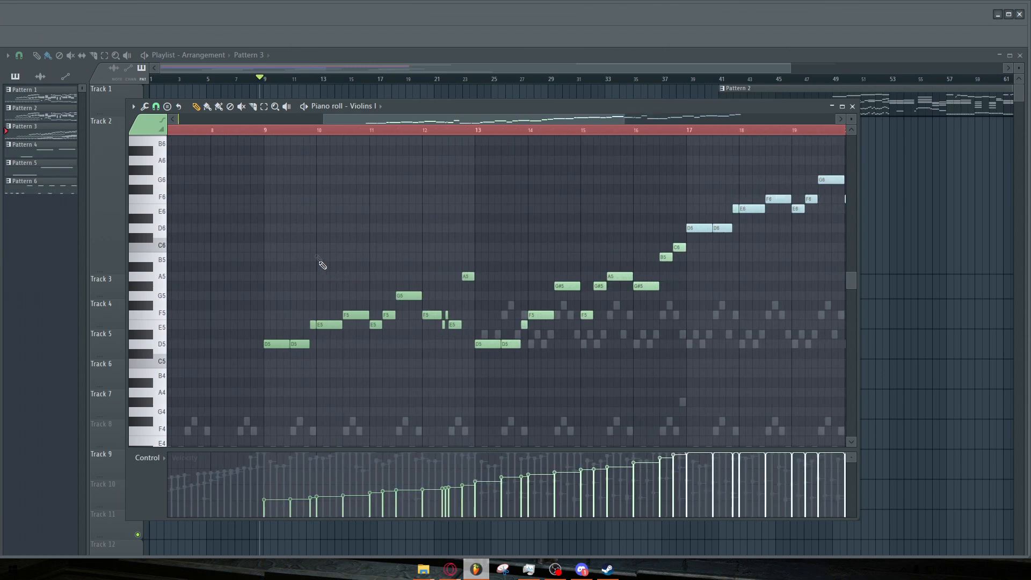
key("space")
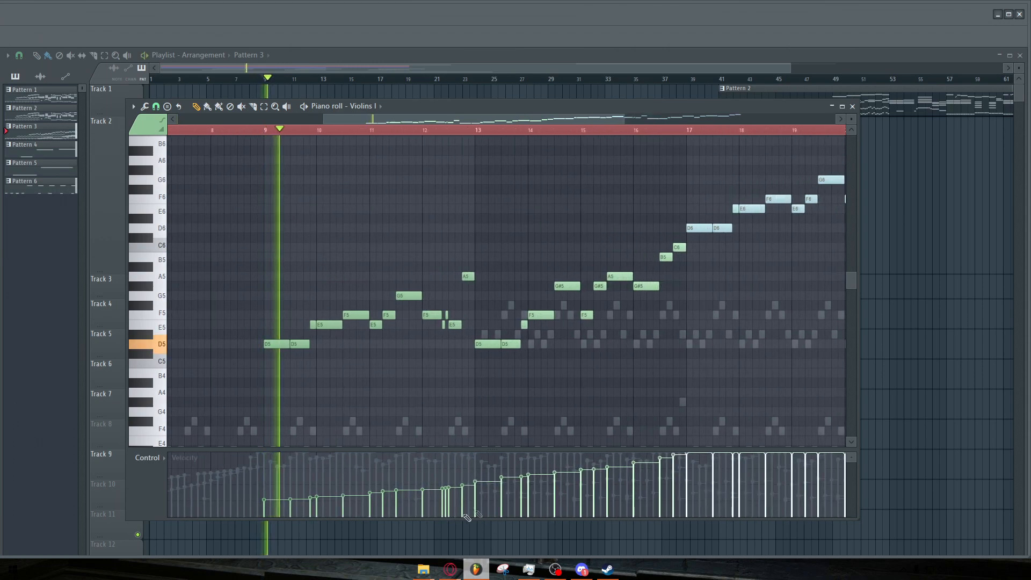
Restart playback around bar 15 and listen to the rising violin line.
scroll(451, 134, "down", 2)
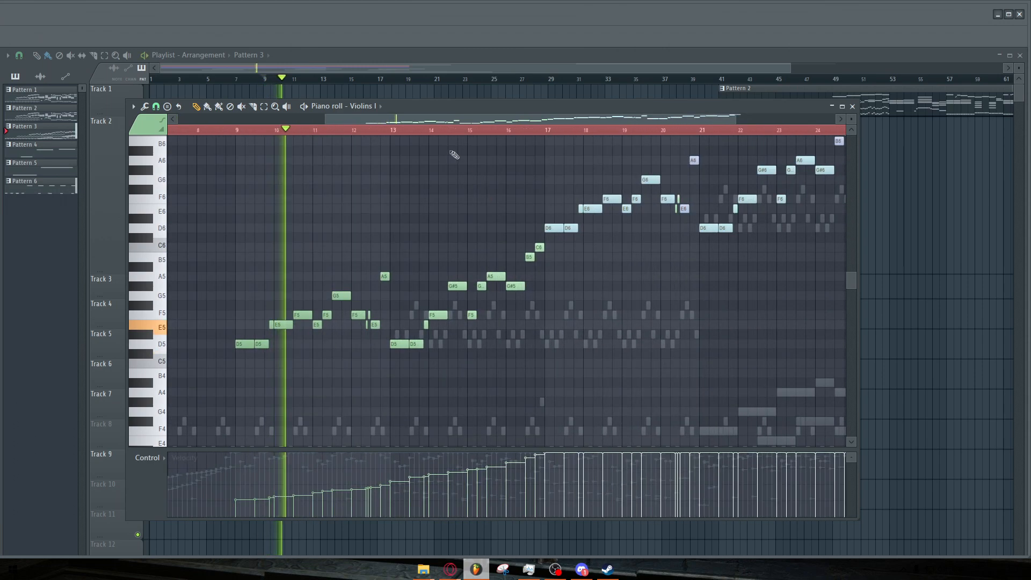
left_click(449, 131)
scroll(573, 195, "up", 1)
scroll(465, 202, "down", 2)
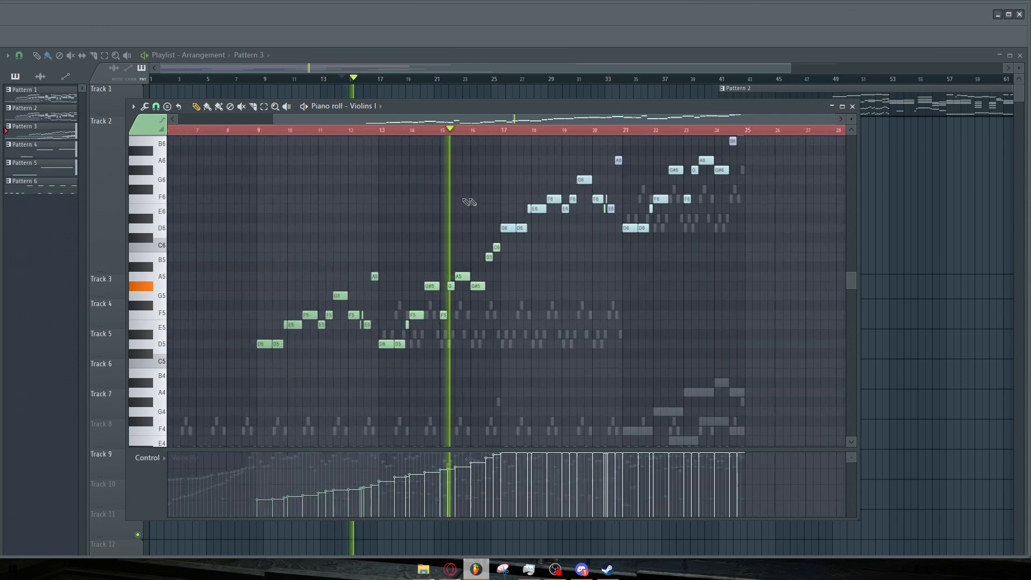
scroll(585, 207, "up", 1)
key("space")
Audition the two short violin notes near bar 20 and play from just before them.
left_click(430, 131)
scroll(759, 224, "up", 3)
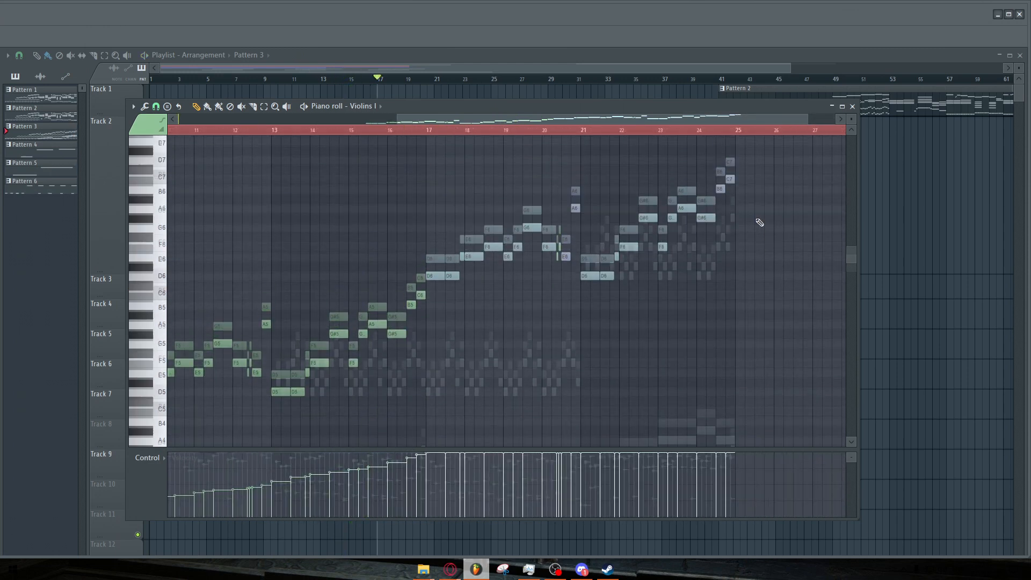
scroll(752, 224, "up", 1)
scroll(268, 330, "up", 1)
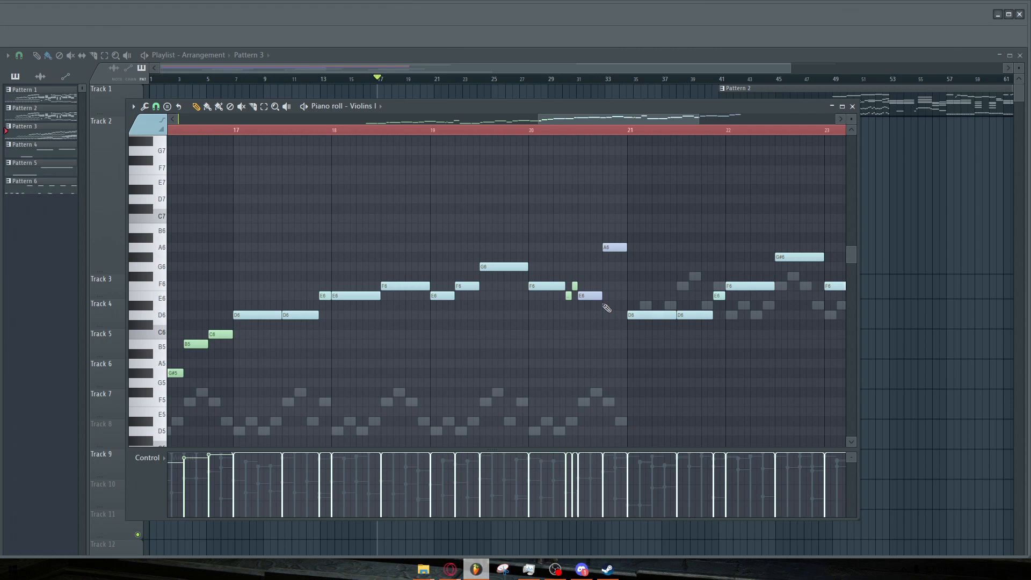
left_click(568, 298)
left_click(575, 286)
left_click(554, 131)
key("space")
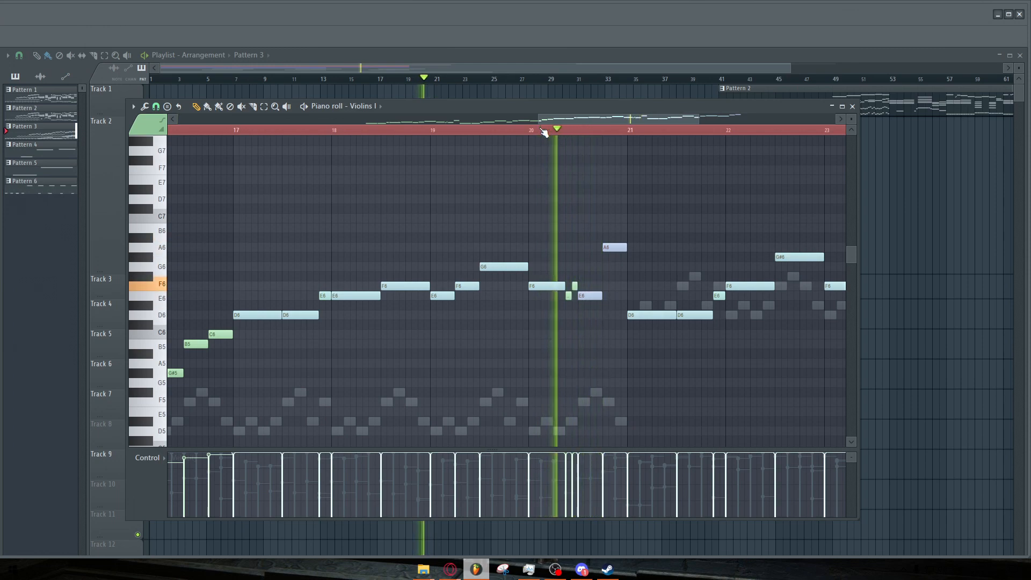
Stop playback and audition the E6 and A6 violin notes just after bar 20.
key("space")
left_click(591, 297)
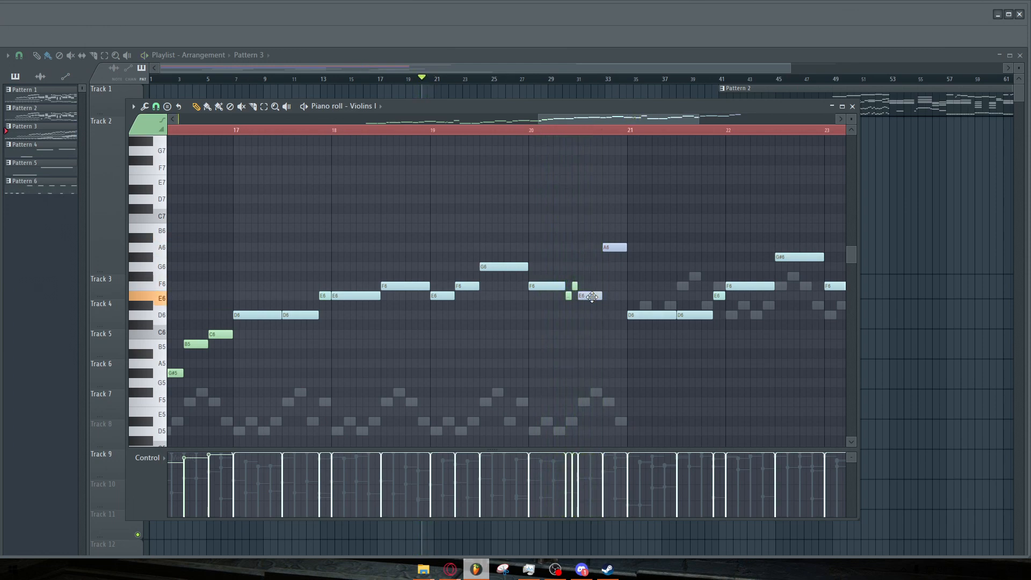
left_click(612, 247)
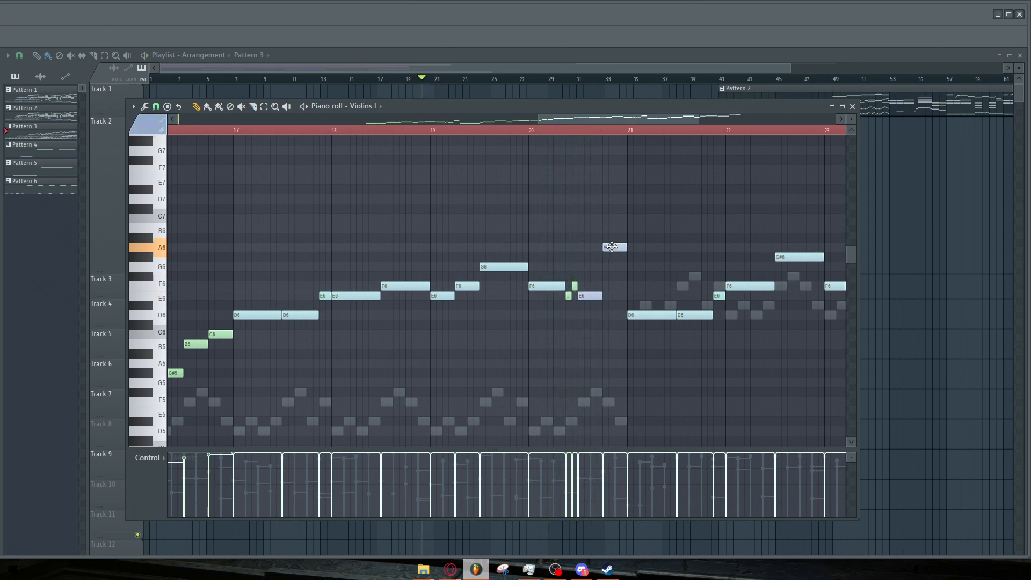
scroll(611, 247, "down", 4)
scroll(511, 265, "up", 3)
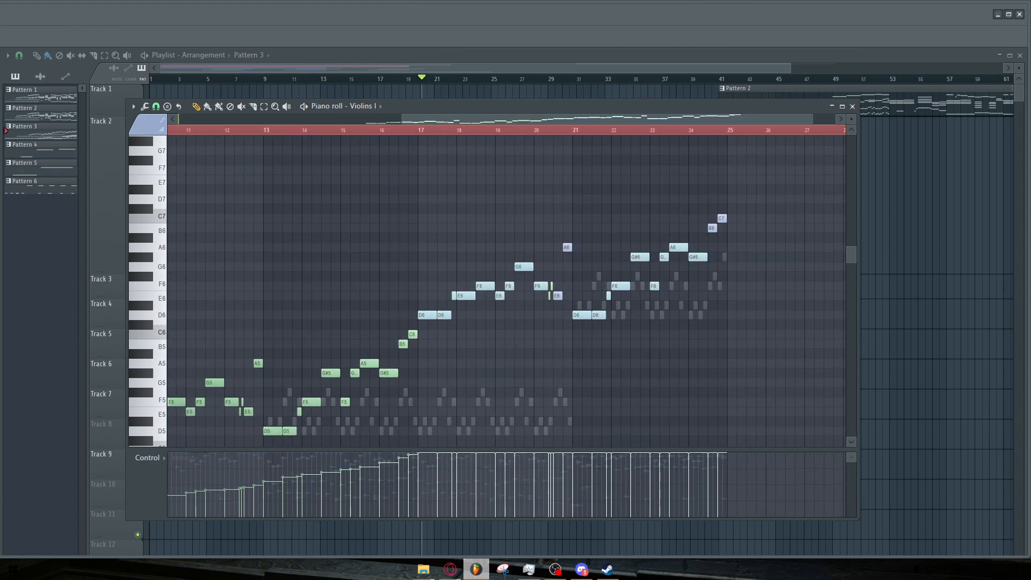
Open the Violins I Kontakt instrument and collapse all five articulation panels in its rack.
left_click(343, 106)
left_click_drag(345, 128, 408, 117)
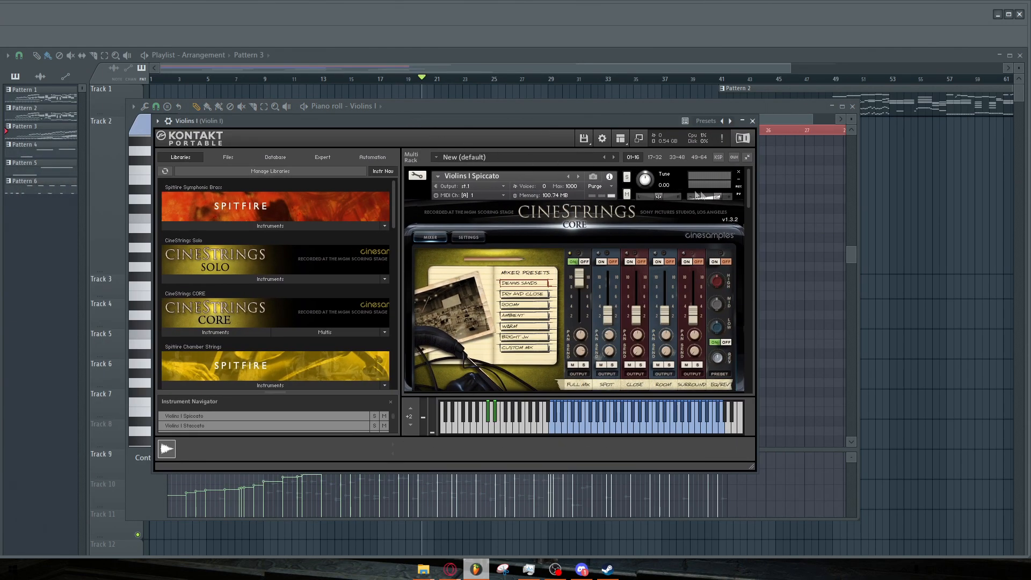
left_click(738, 182)
left_click(738, 200)
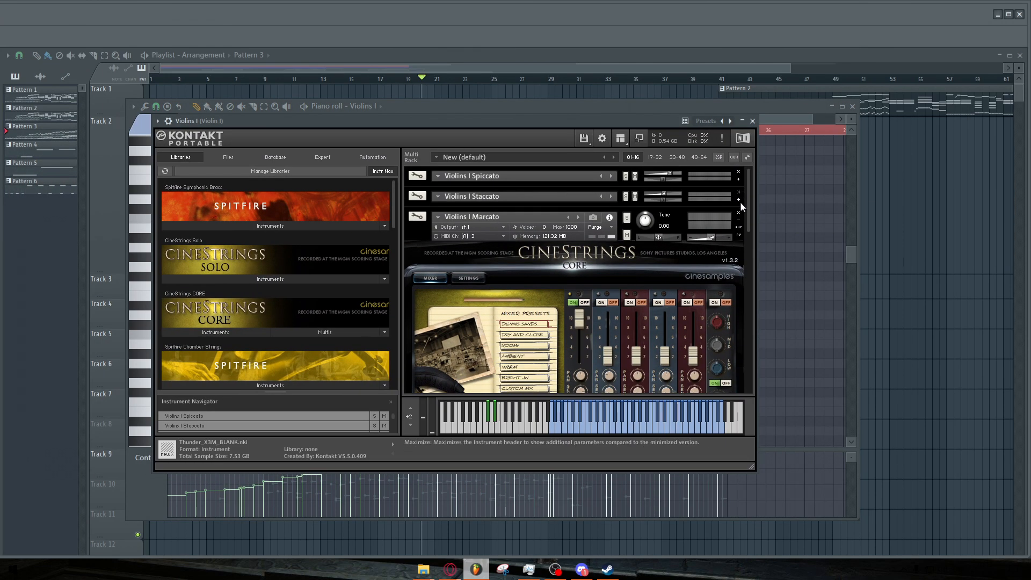
left_click(739, 220)
left_click(739, 241)
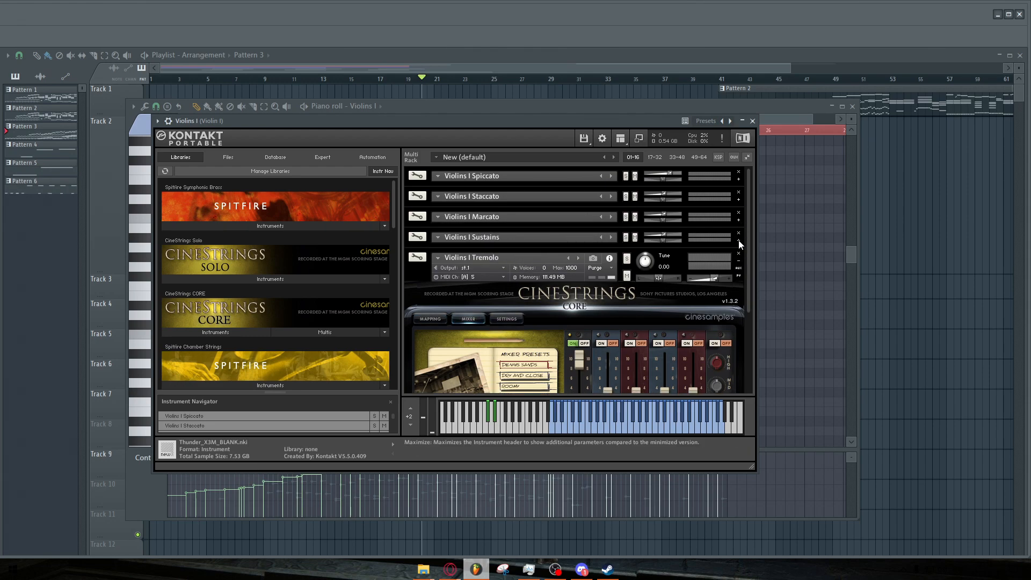
left_click(739, 261)
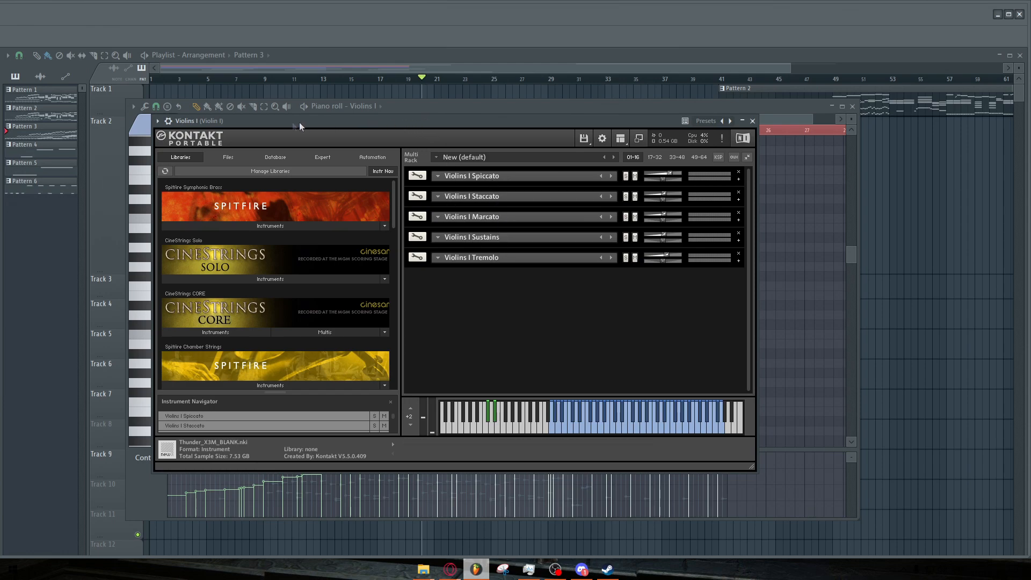
left_click_drag(652, 120, 648, 161)
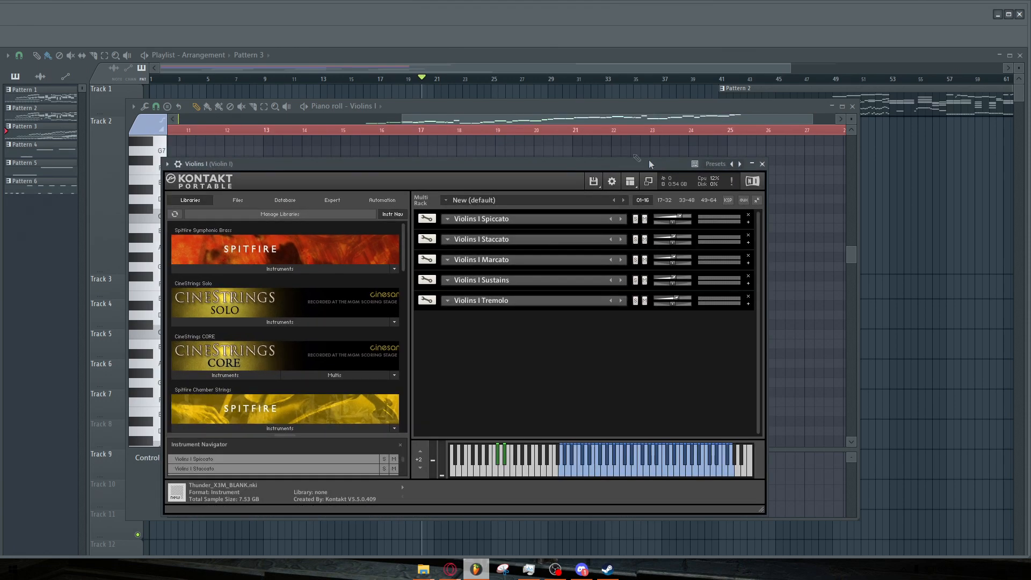
left_click(482, 104)
left_click(146, 126)
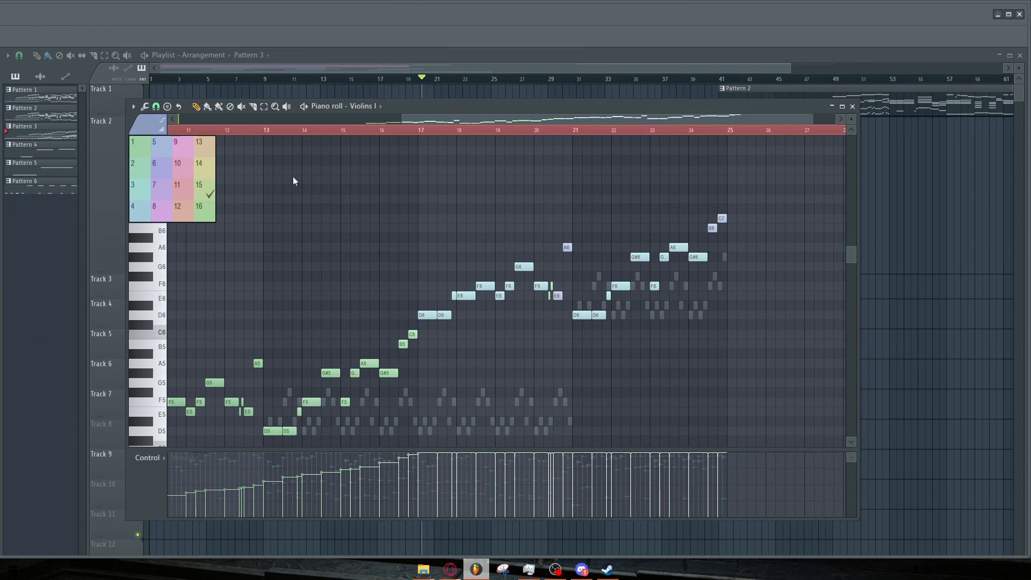
scroll(526, 205, "down", 3)
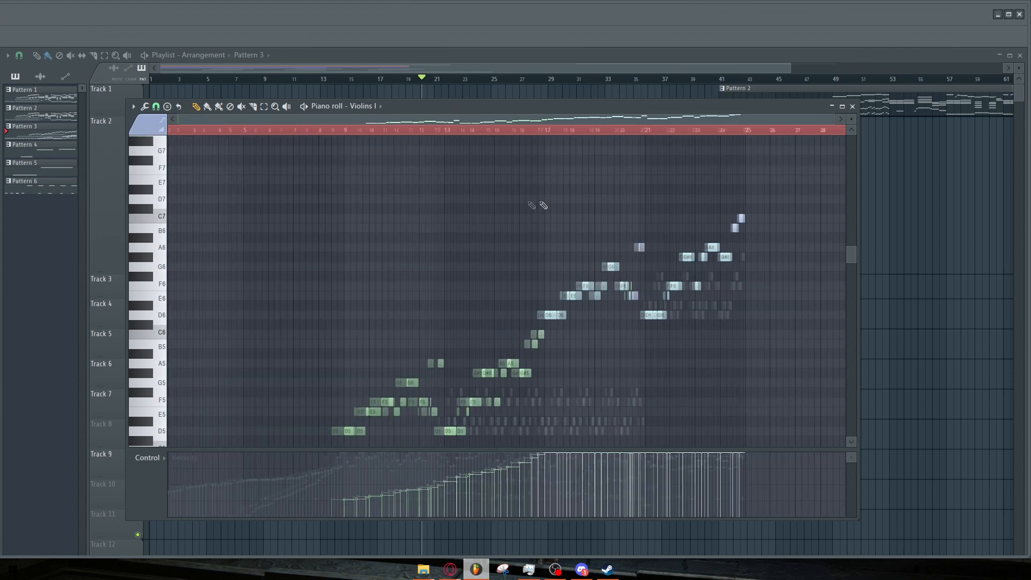
scroll(767, 224, "up", 5)
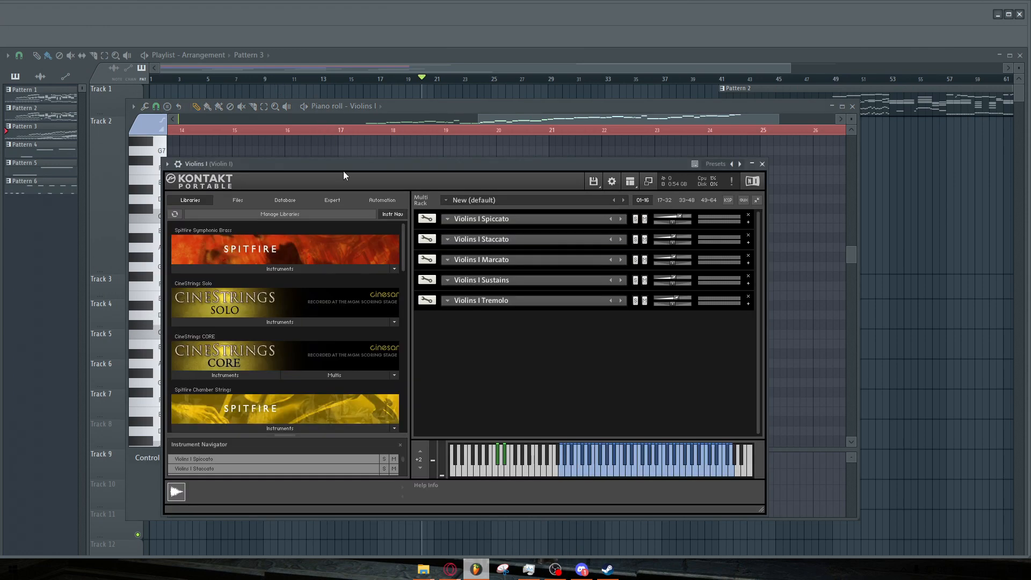
Reopen the Violins I Kontakt window, try the modulation wheel, and view its MIDI automation assignments.
left_click_drag(344, 172, 368, 132)
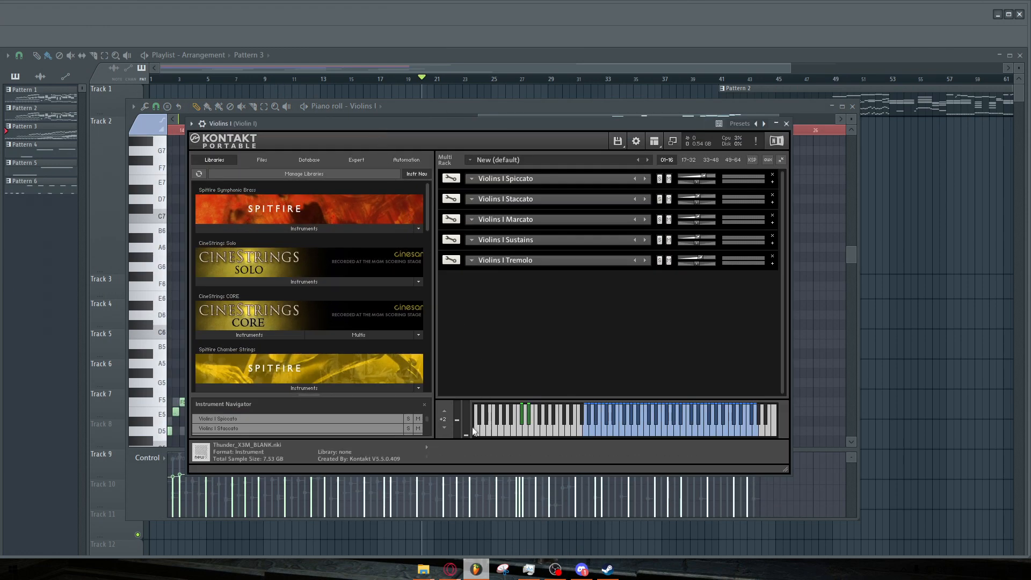
left_click_drag(467, 418, 473, 399)
left_click(191, 124)
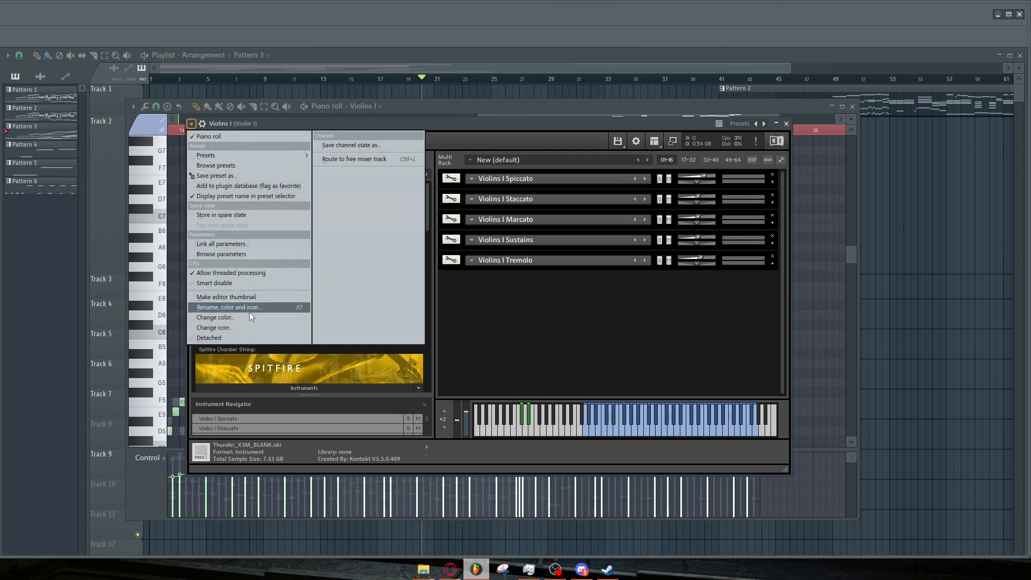
left_click(457, 127)
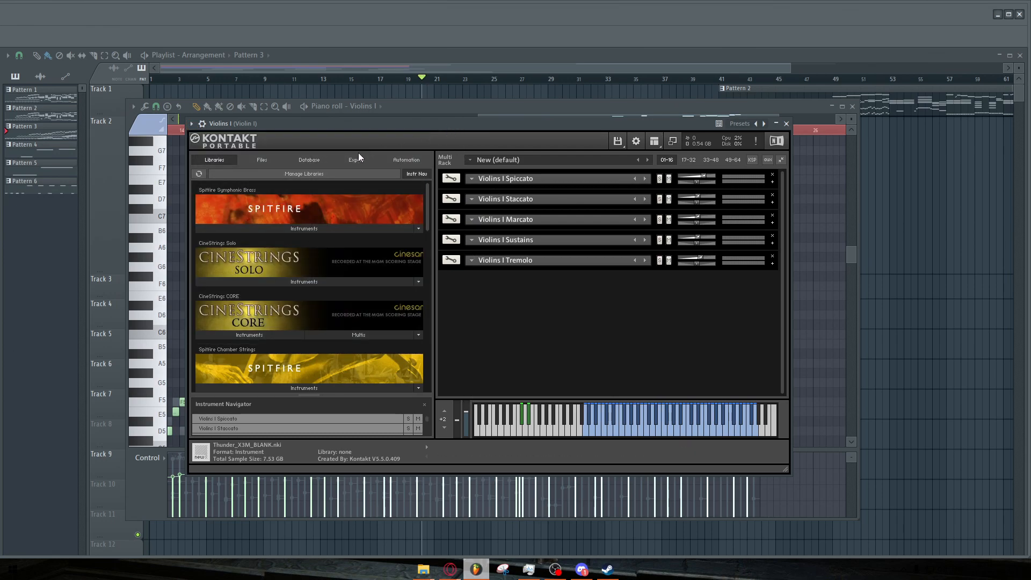
left_click(405, 159)
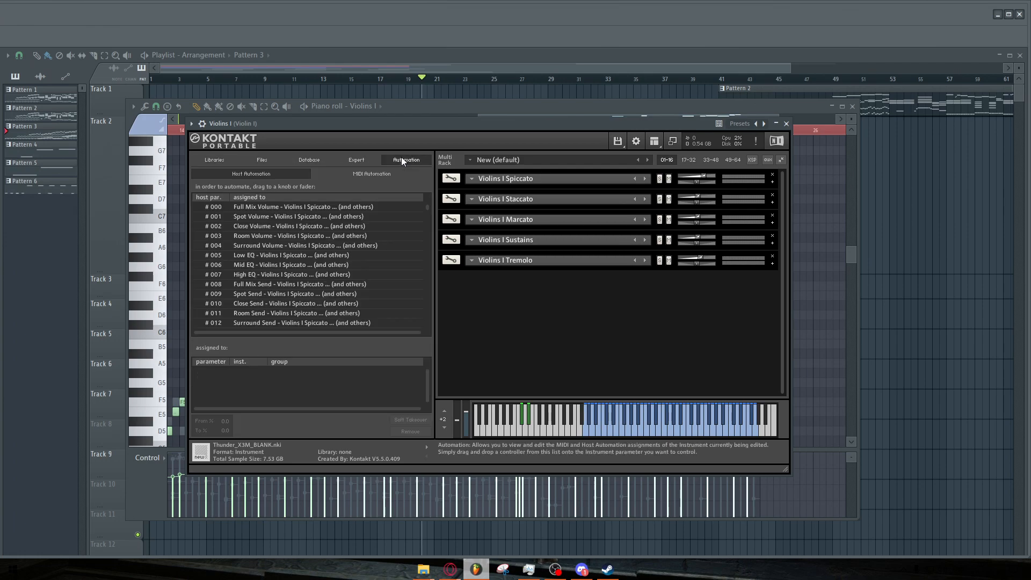
left_click(372, 174)
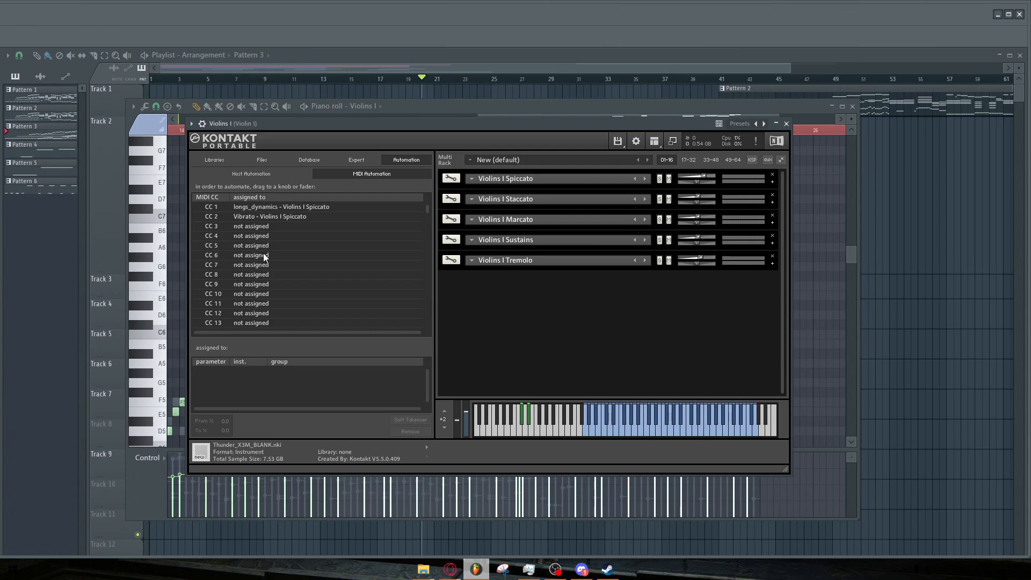
Inspect the Violins I Staccato settings page and scroll through the MIDI CC assignment list before closing Kontakt.
left_click(772, 202)
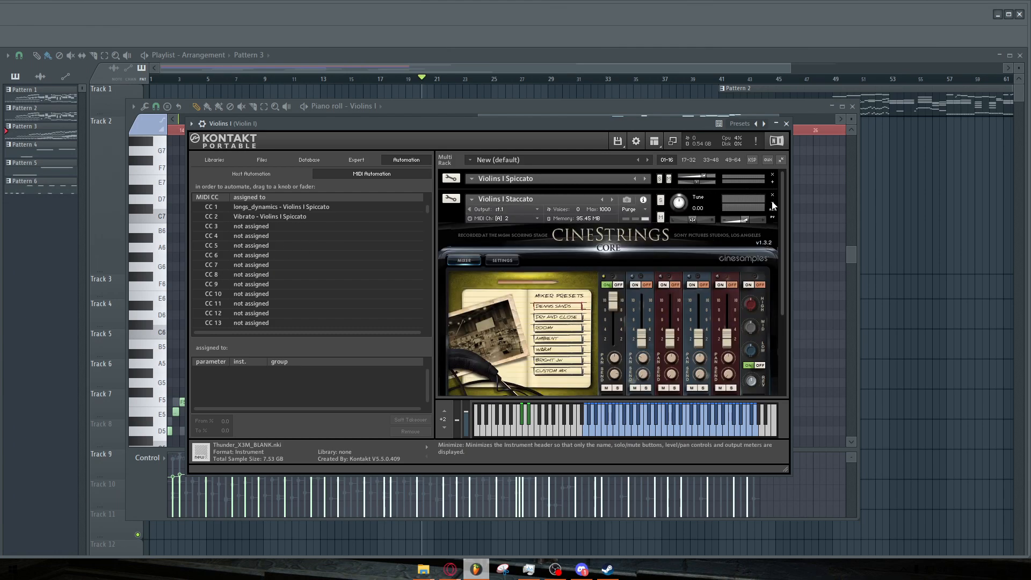
left_click(503, 261)
scroll(479, 300, "down", 1)
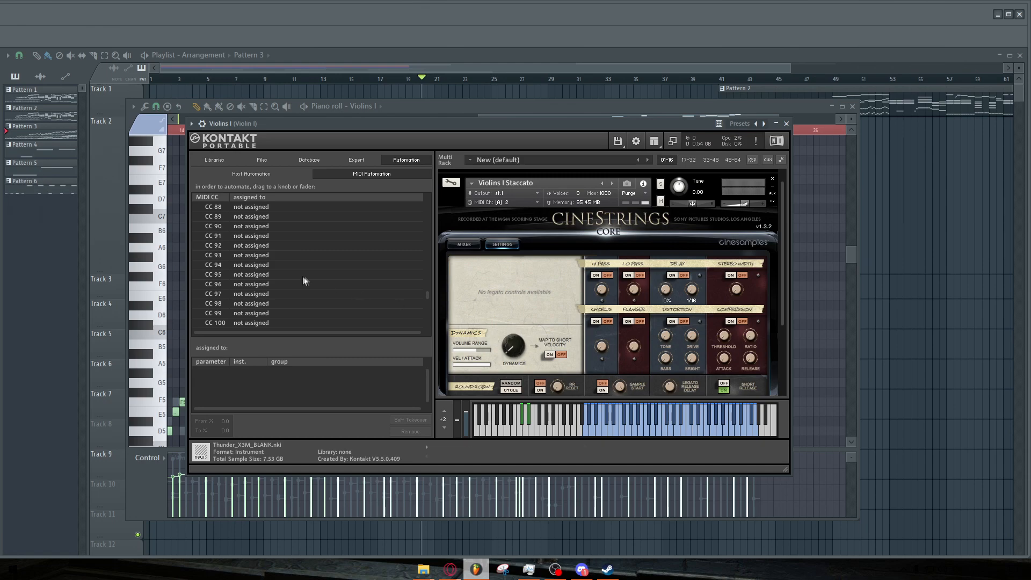
left_click_drag(466, 420, 467, 420)
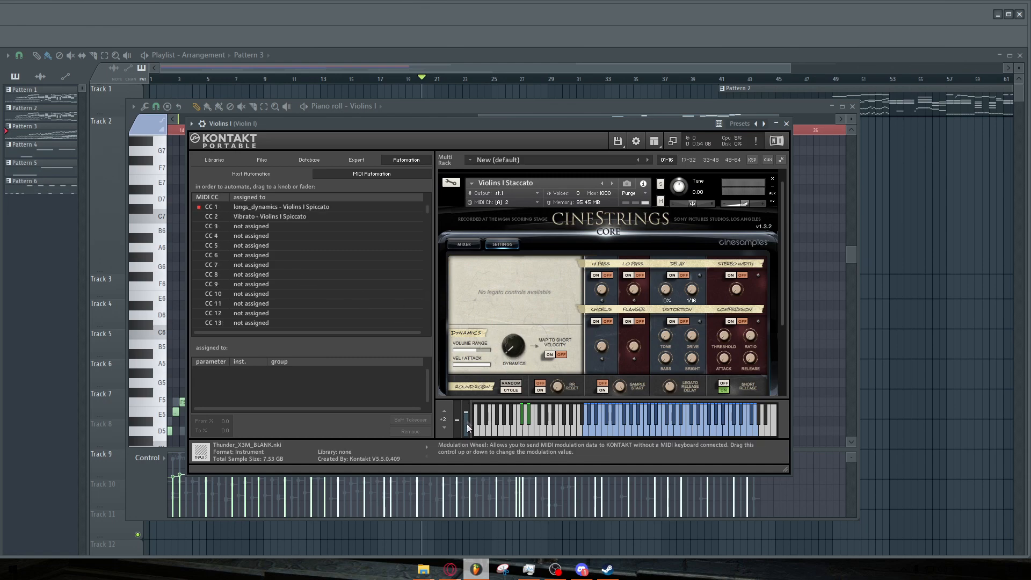
scroll(311, 258, "down", 8)
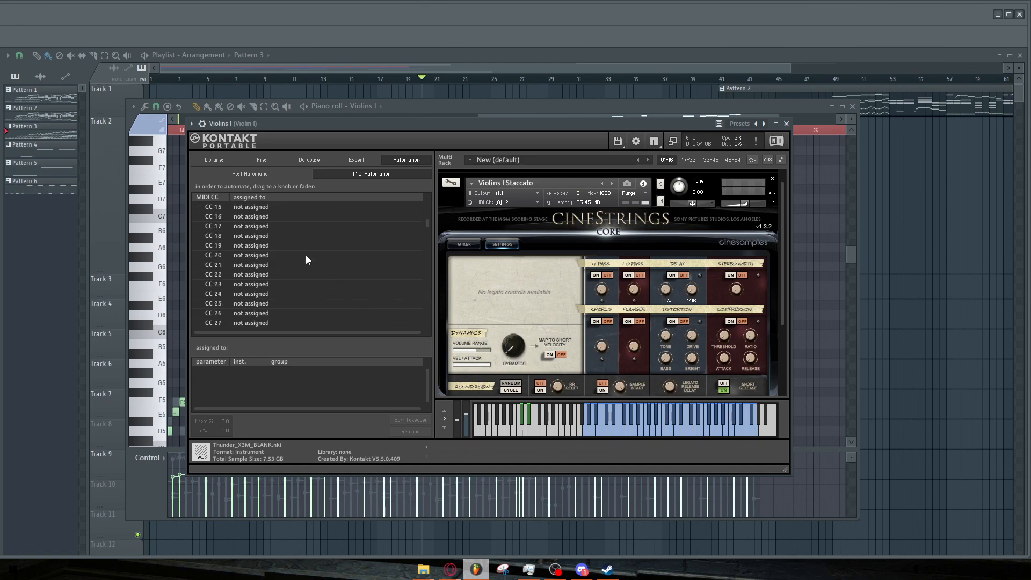
scroll(231, 247, "down", 7)
scroll(221, 262, "down", 3)
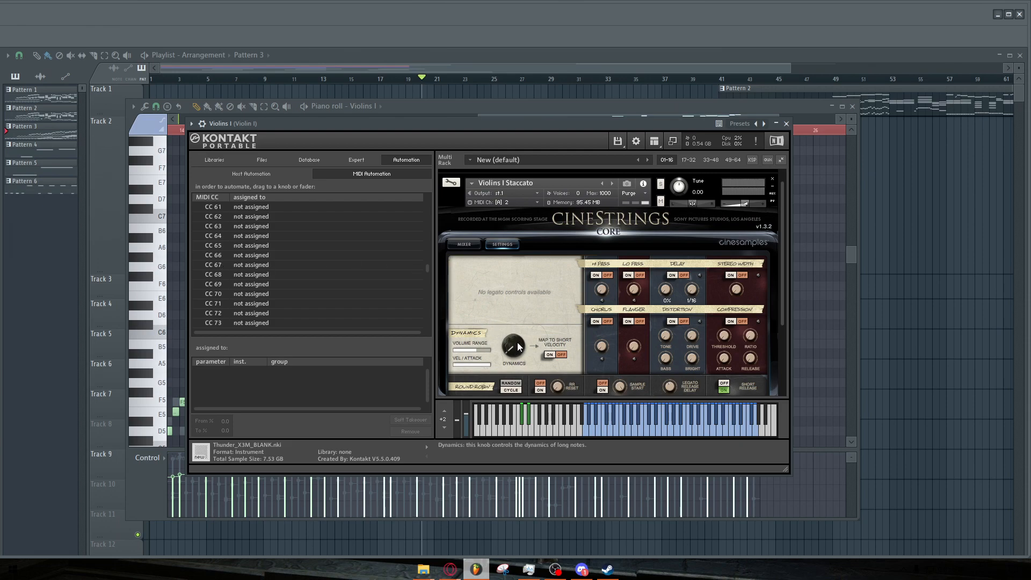
scroll(300, 277, "up", 1)
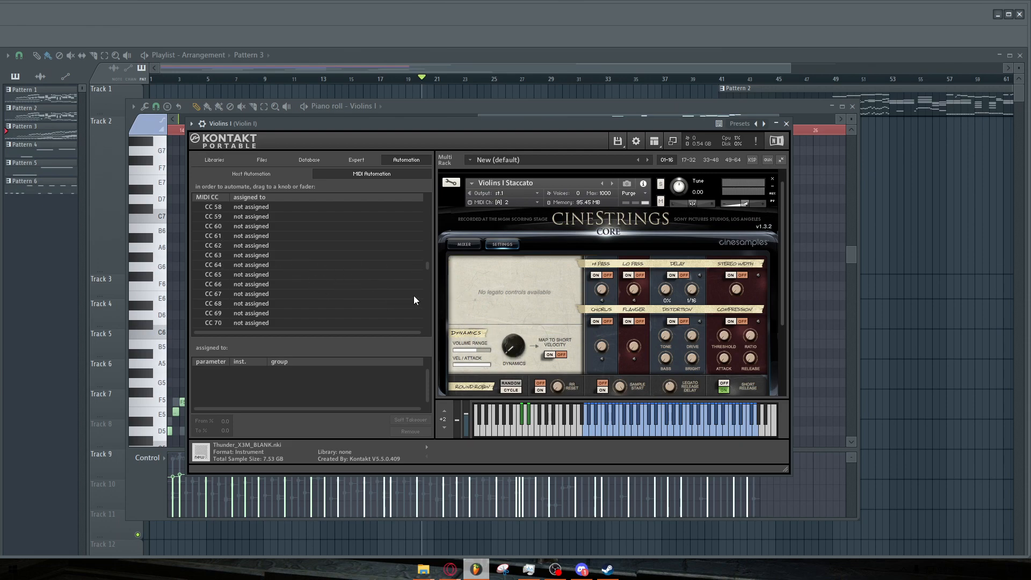
left_click(787, 124)
Close the Violins I piano roll and return to the playlist arrangement.
scroll(488, 177, "down", 4)
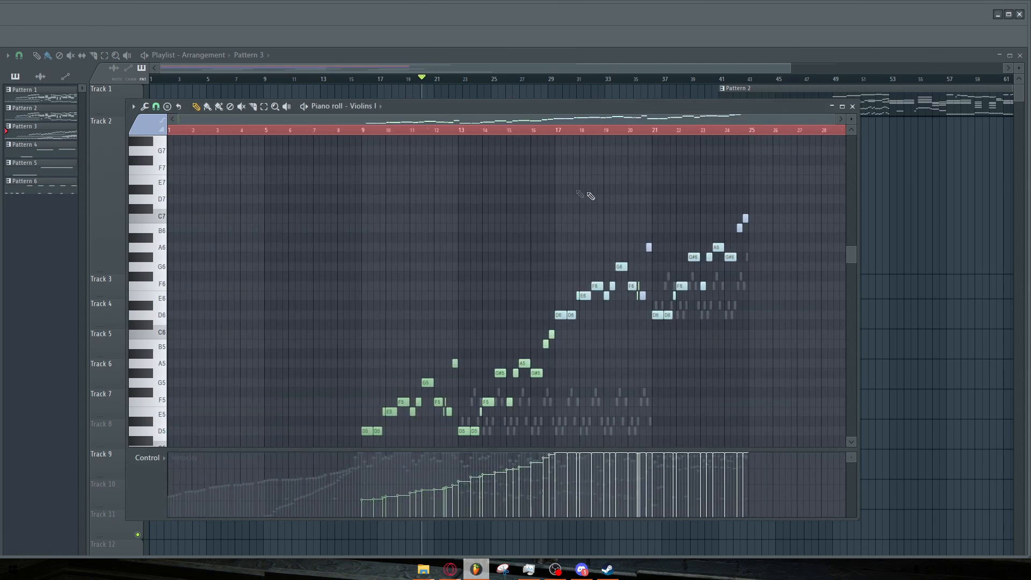
scroll(596, 198, "down", 7)
scroll(633, 194, "up", 4)
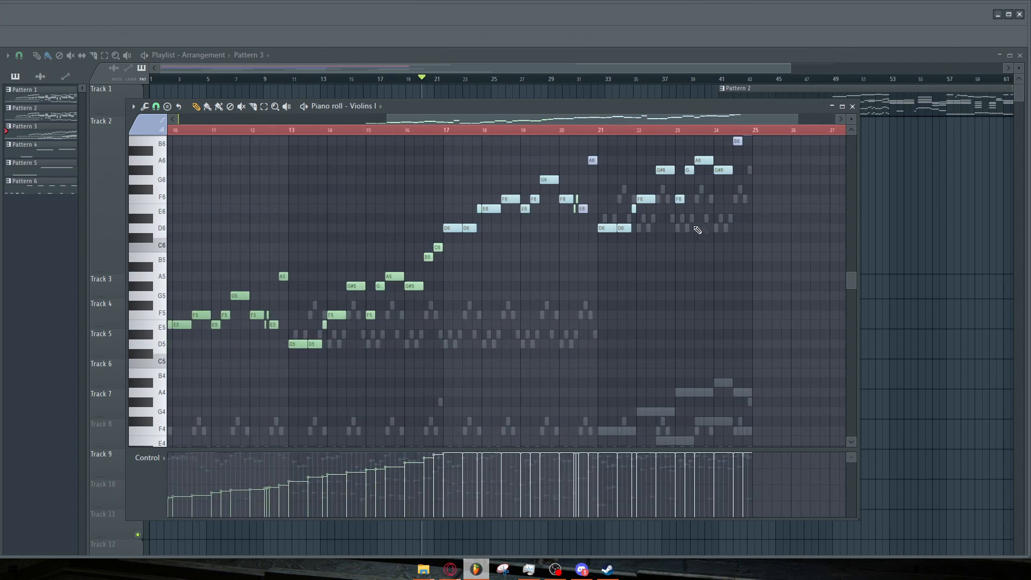
left_click(852, 106)
scroll(564, 236, "down", 4)
scroll(376, 209, "up", 4)
scroll(323, 212, "up", 2)
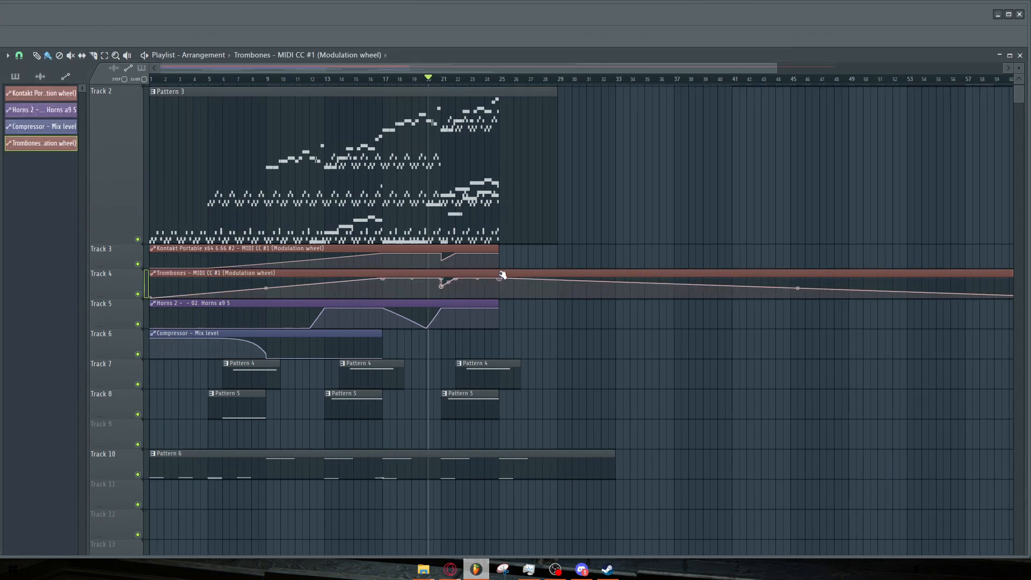
Move the Trombones modulation-wheel automation clip onto track 3, shortened to end with the pattern.
key("space")
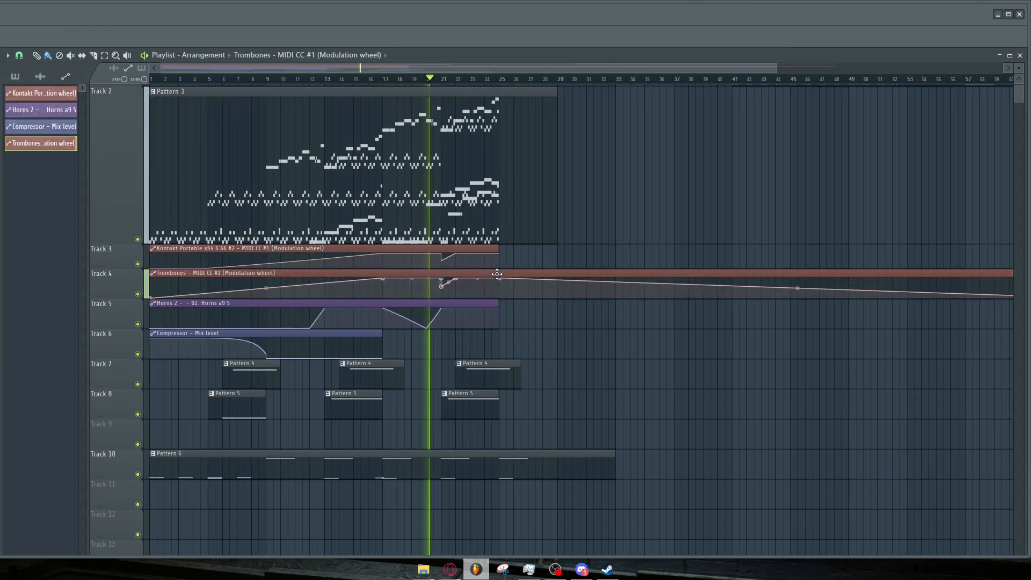
scroll(474, 273, "down", 2)
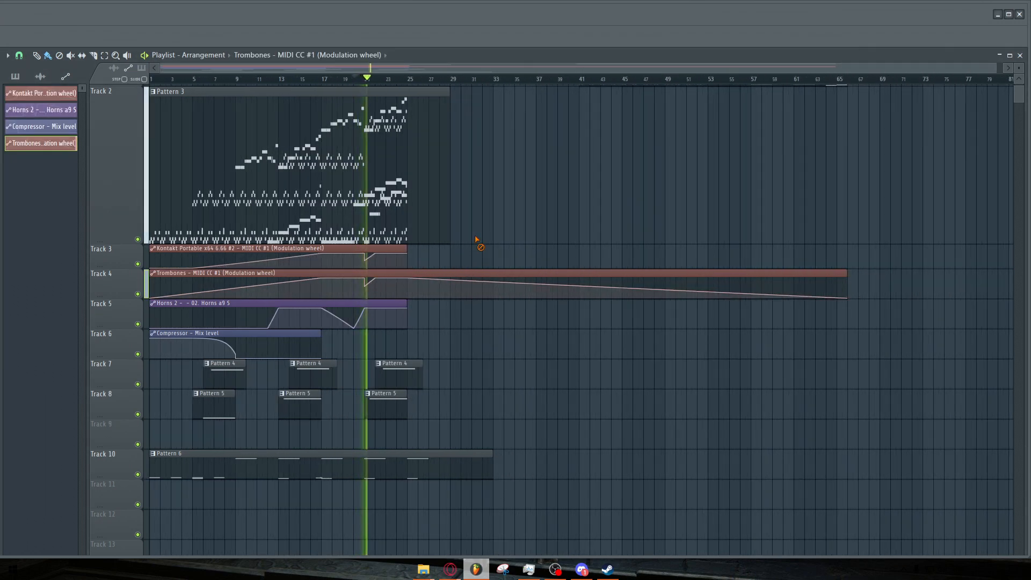
right_click(406, 260)
left_click_drag(845, 273, 390, 250)
left_click(279, 81)
scroll(161, 157, "up", 2)
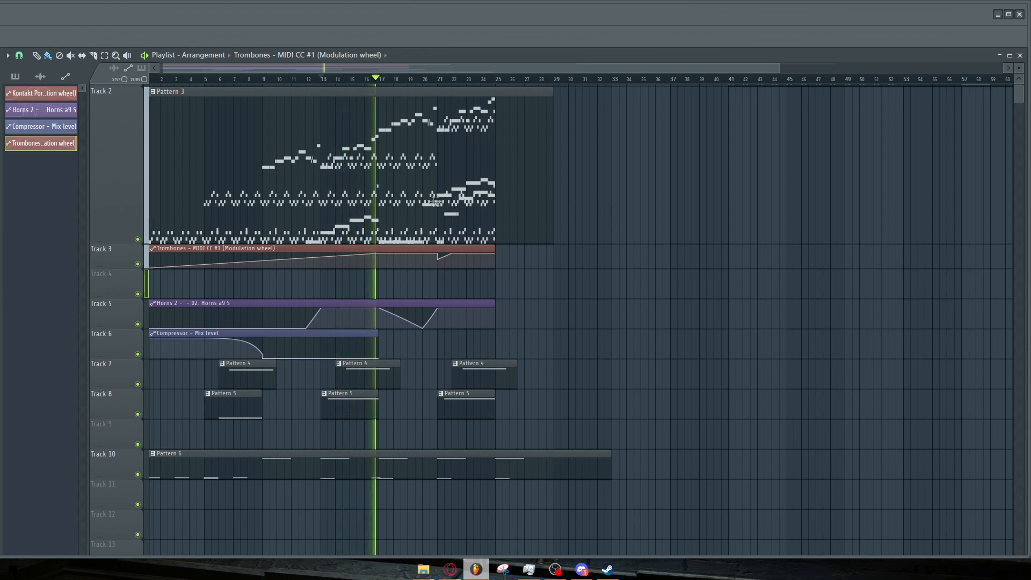
Play the arrangement and listen again from around bar 15.
scroll(408, 202, "up", 1)
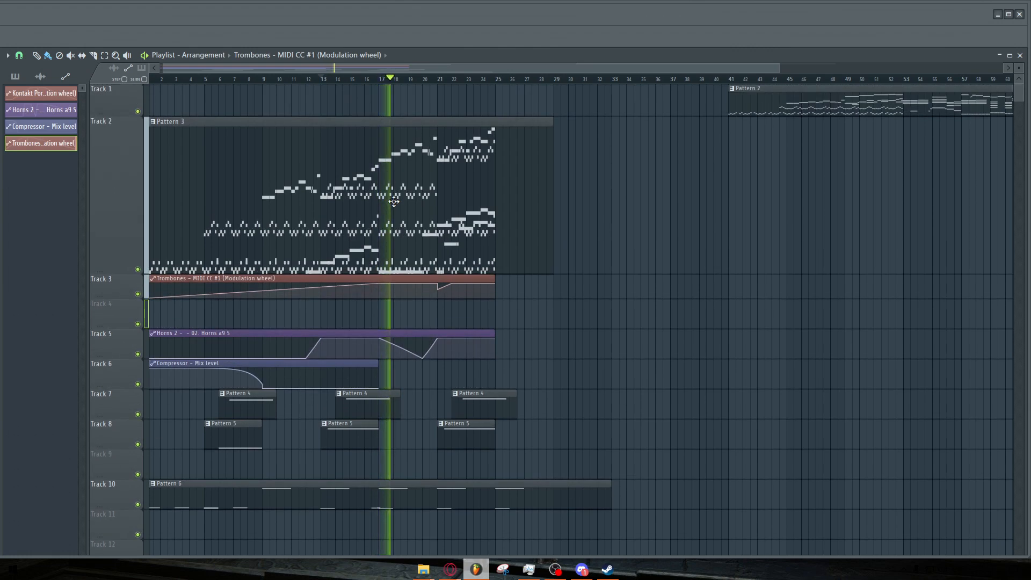
key("space")
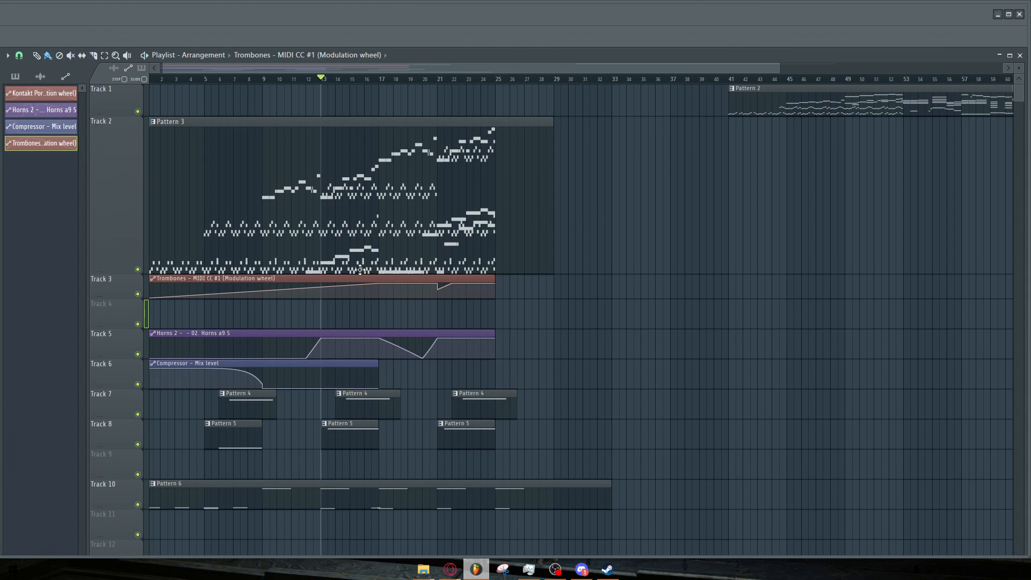
scroll(360, 269, "up", 4, "ctrl")
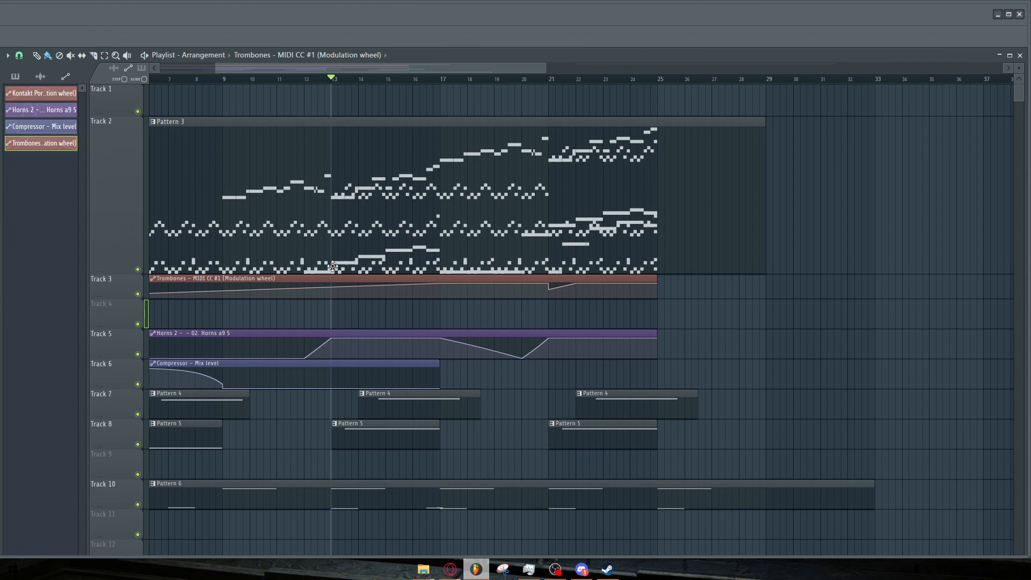
key("space")
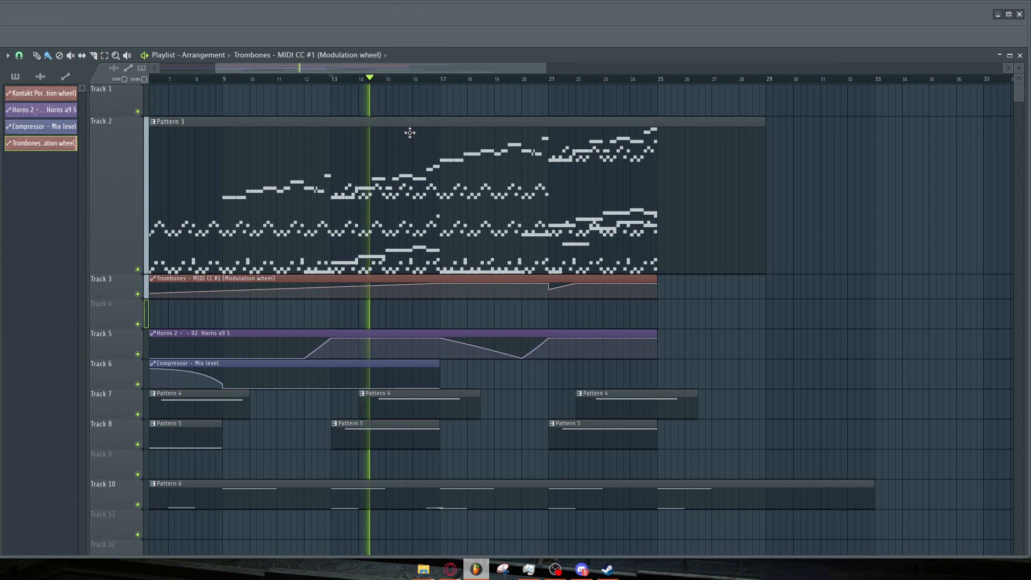
key("space")
left_click(407, 86)
key("space")
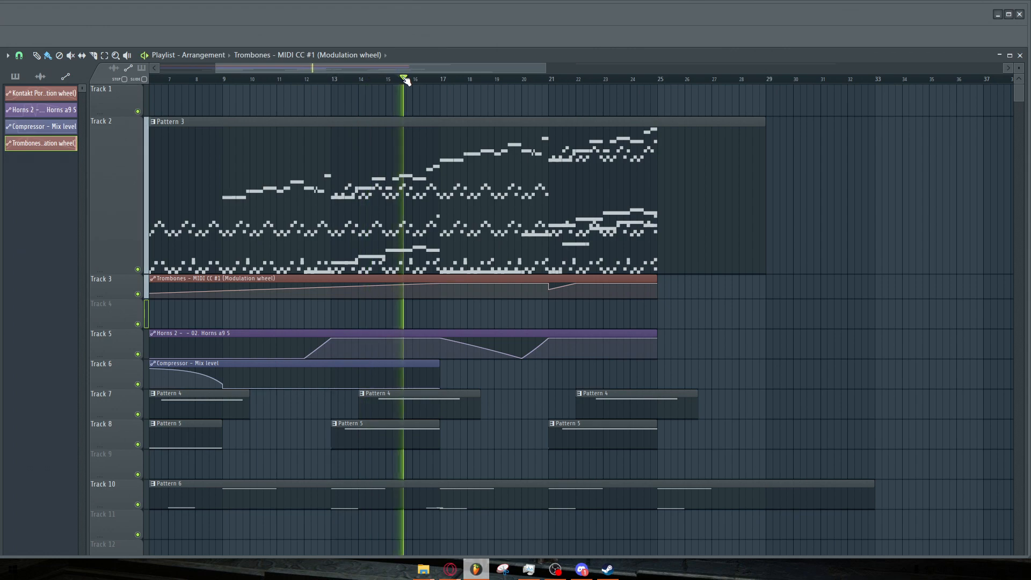
key("space")
Restart playback from around bar 20 in the playlist and listen.
scroll(489, 160, "down", 3)
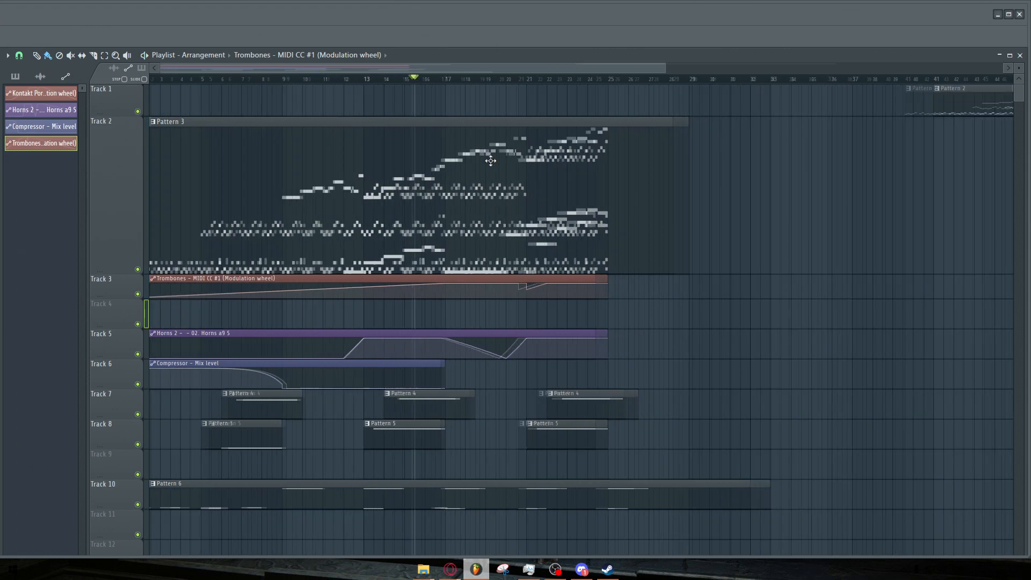
scroll(510, 128, "up", 3)
left_click(503, 82)
key("space")
key("space")
scroll(507, 200, "down", 4)
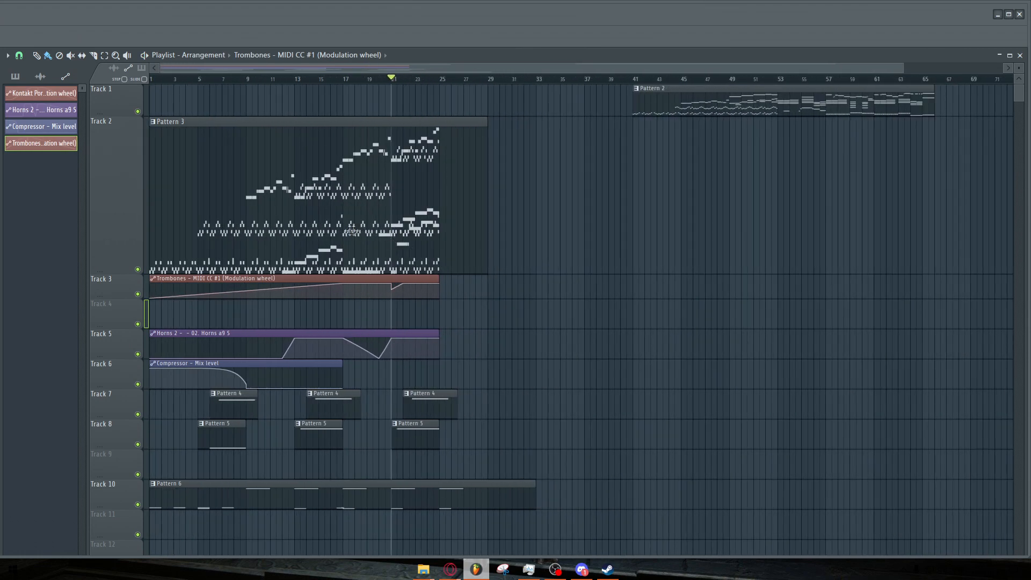
Solo tracks 7, 8 and 6 and play the arrangement from around bar 6 to audition them.
scroll(171, 310, "down", 5)
left_click(138, 294, "ctrl")
left_click(137, 264)
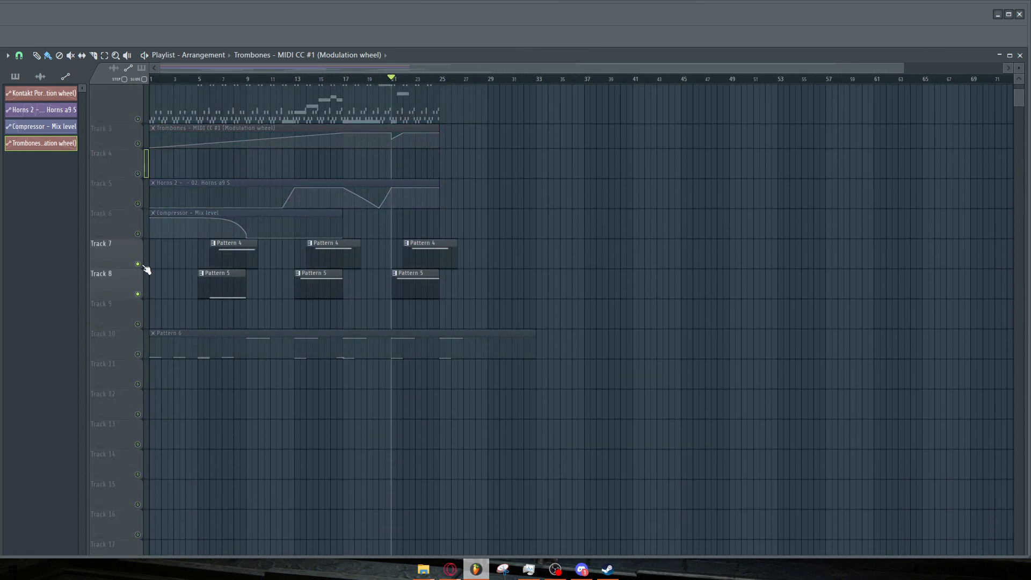
left_click(213, 81)
key("space")
left_click(137, 234)
scroll(184, 249, "up", 2)
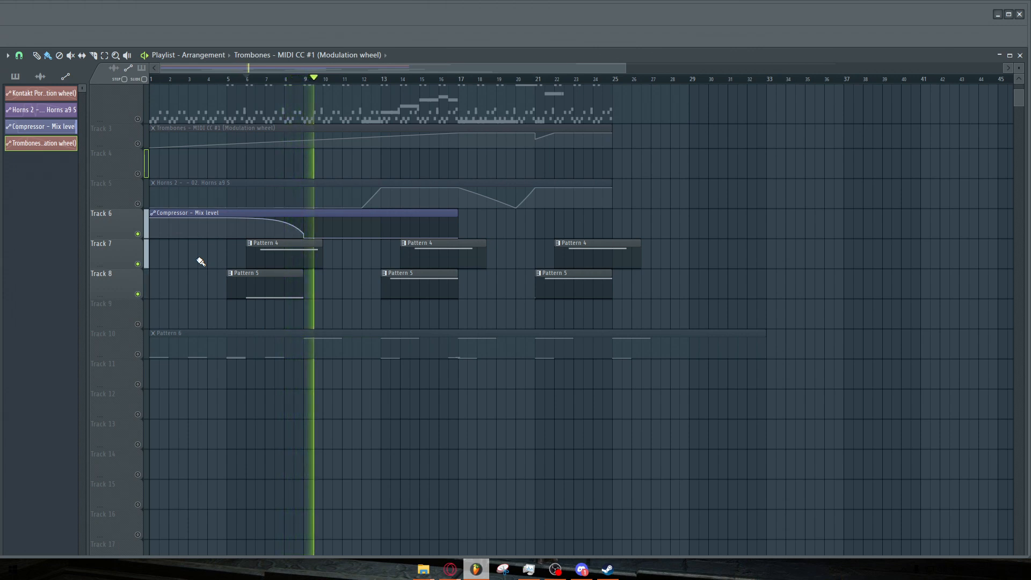
key("space")
Select the playlist time range from bar 53 to bar 66 covering the end of Pattern 2.
scroll(230, 283, "up", 3)
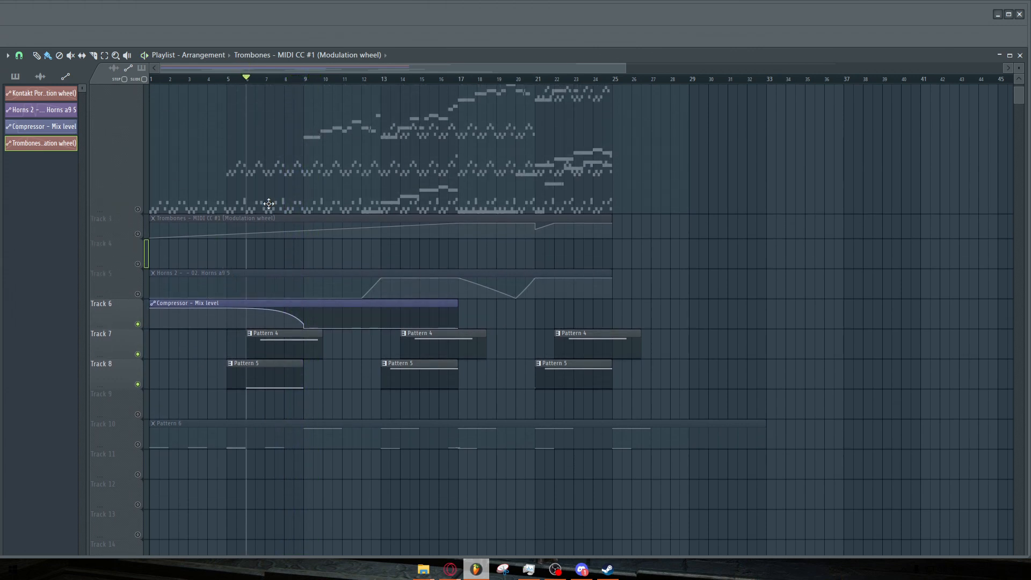
scroll(155, 338, "down", 2, "ctrl")
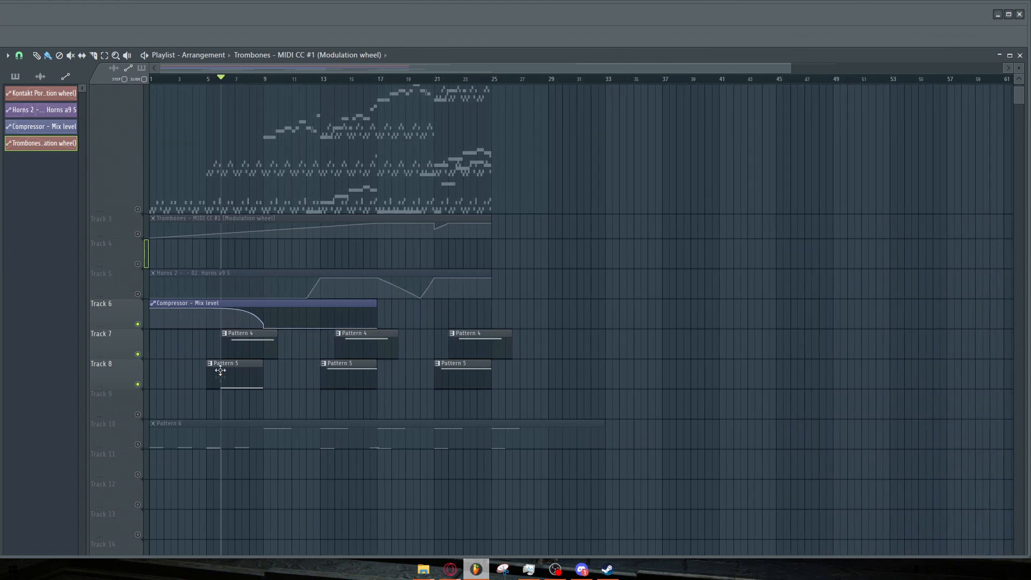
scroll(170, 319, "up", 2)
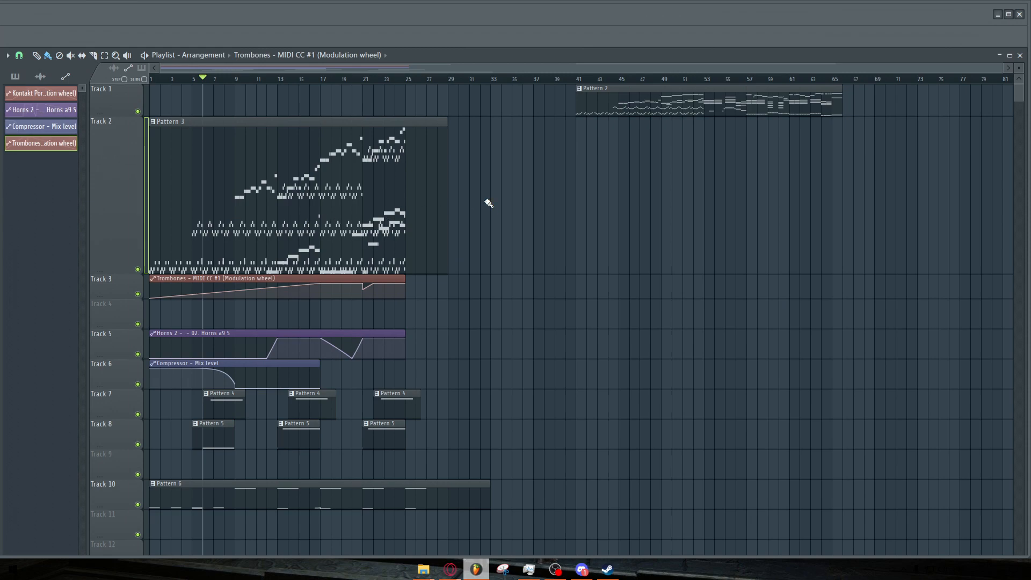
scroll(693, 81, "up", 2)
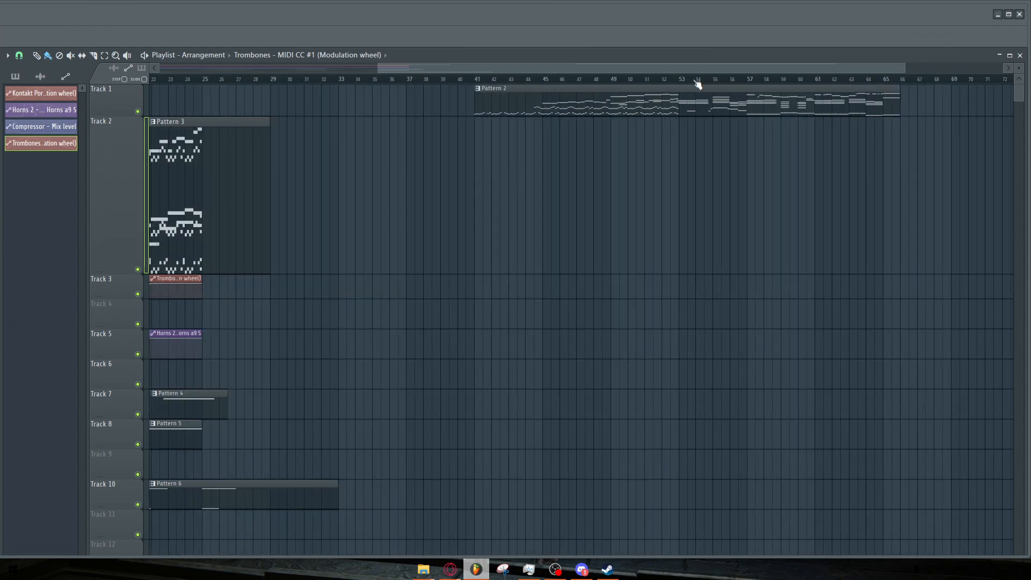
left_click_drag(684, 79, 903, 81)
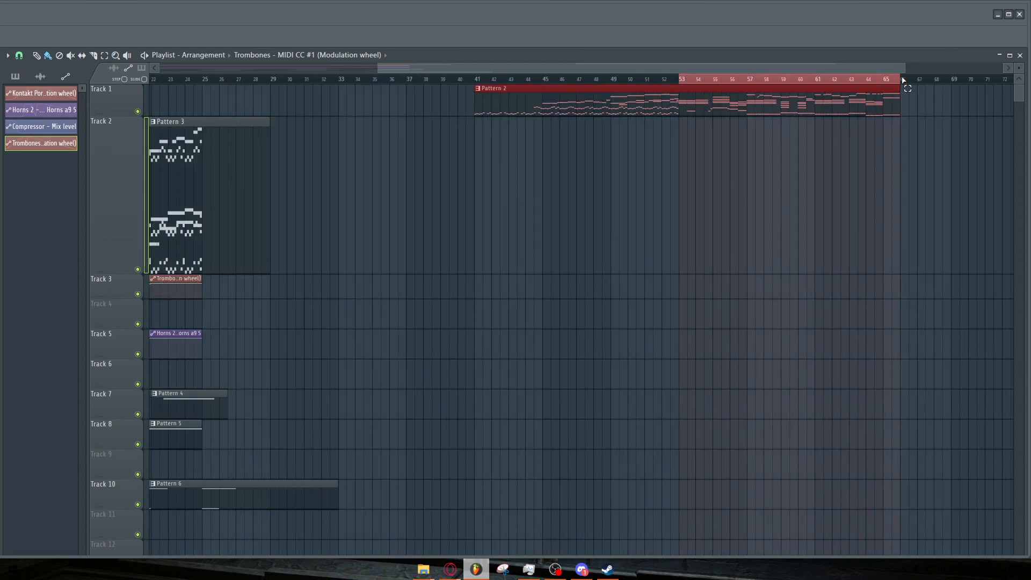
scroll(972, 120, "up", 4, "ctrl")
scroll(767, 162, "down", 2, "ctrl")
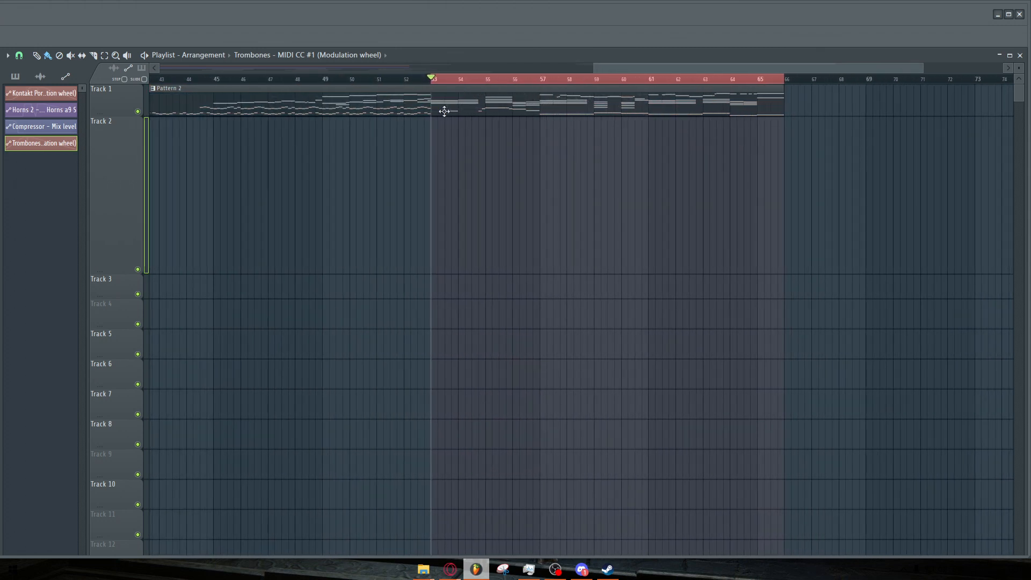
left_click_drag(119, 114, 120, 199)
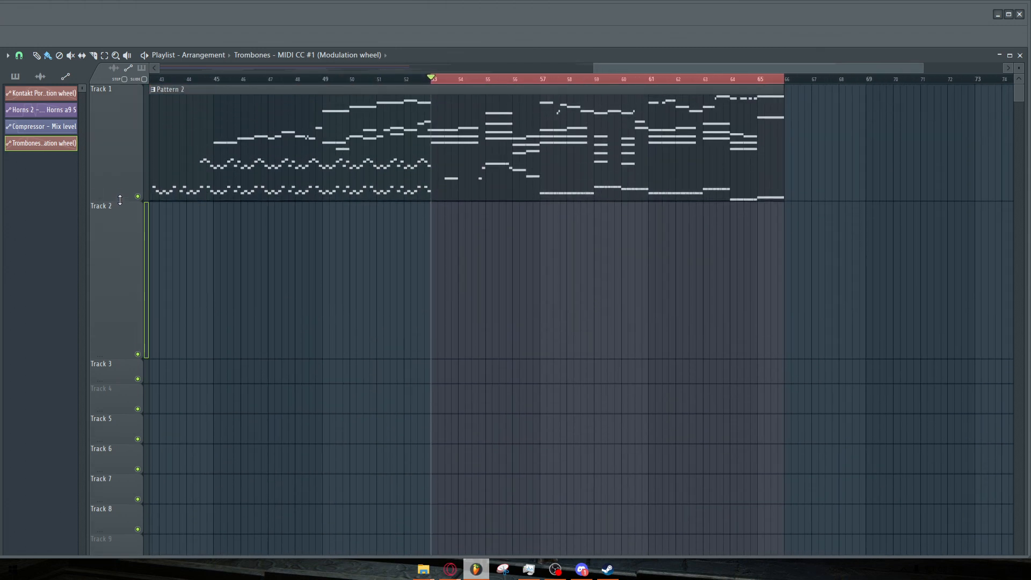
scroll(662, 152, "down", 4, "ctrl")
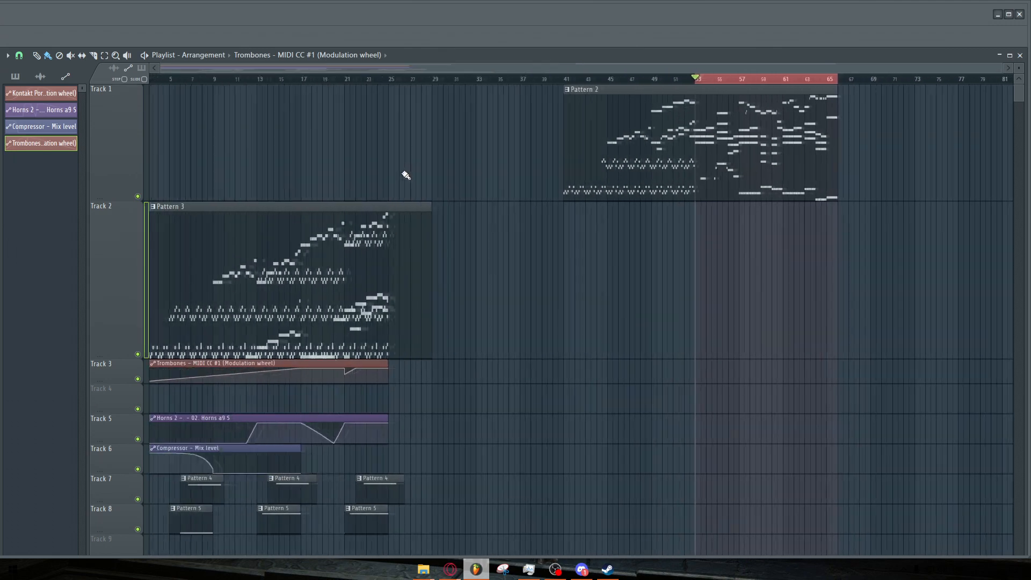
left_click_drag(103, 199, 116, 115)
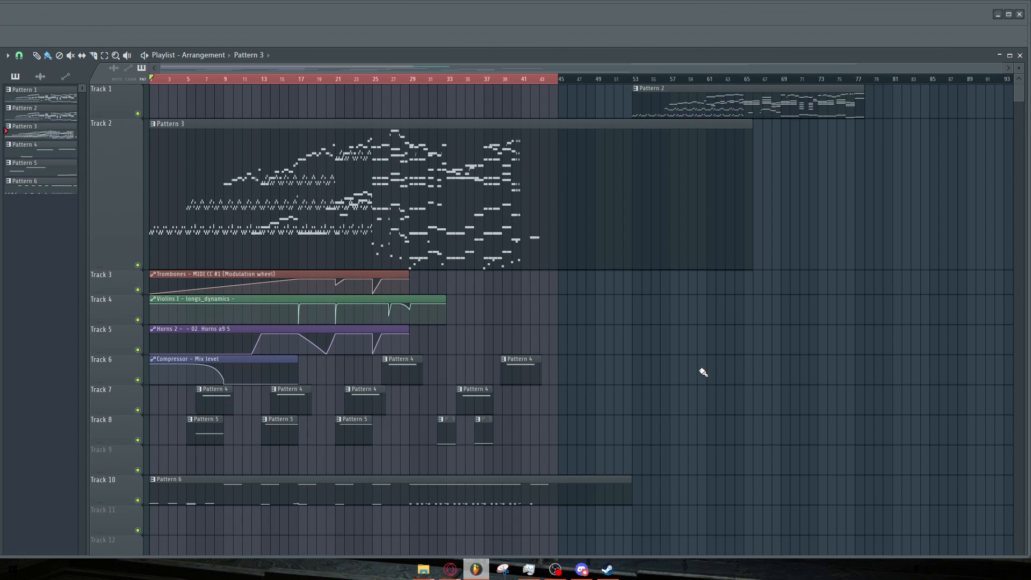
Play the arrangement from around bar 65 to listen to the Pattern 2 section.
scroll(427, 151, "up", 1, "ctrl")
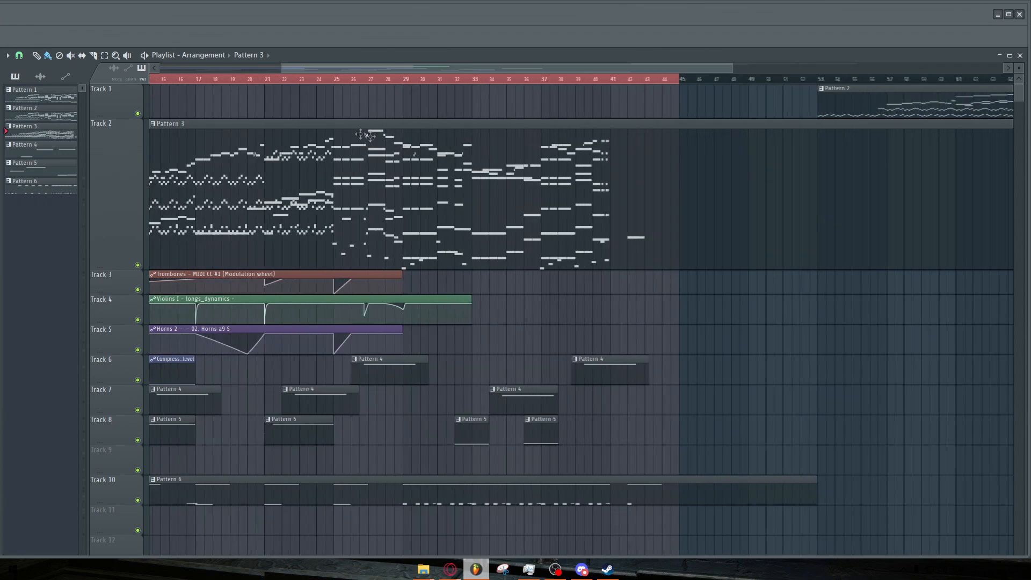
scroll(451, 237, "down", 1, "ctrl")
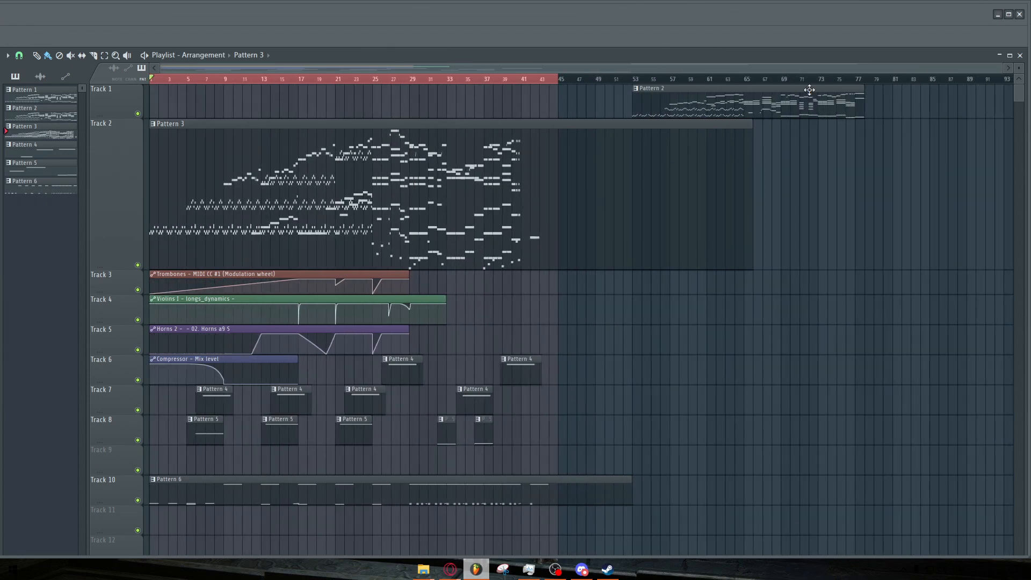
left_click_drag(564, 81, 151, 80)
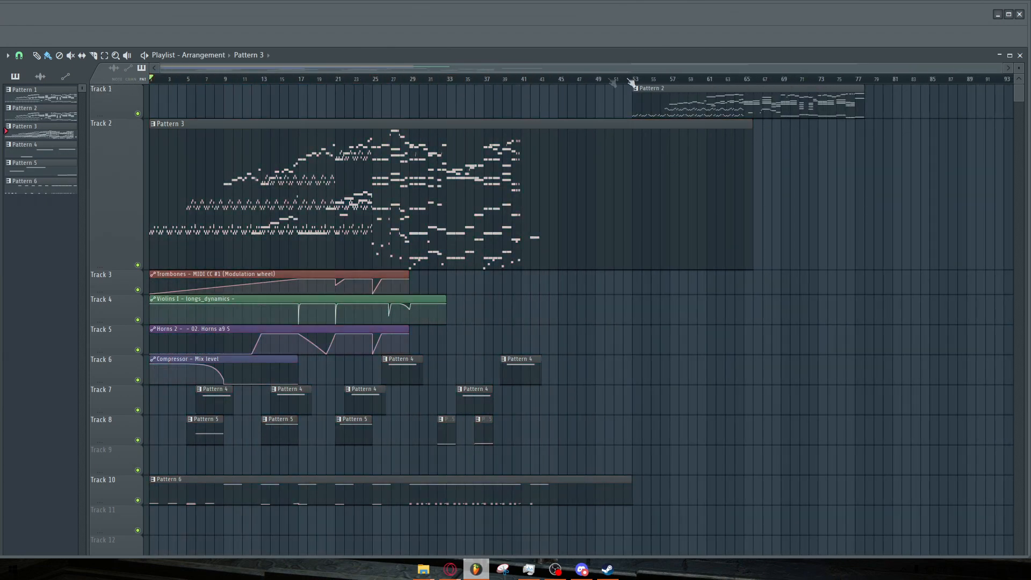
left_click(747, 81)
scroll(913, 171, "up", 3, "ctrl")
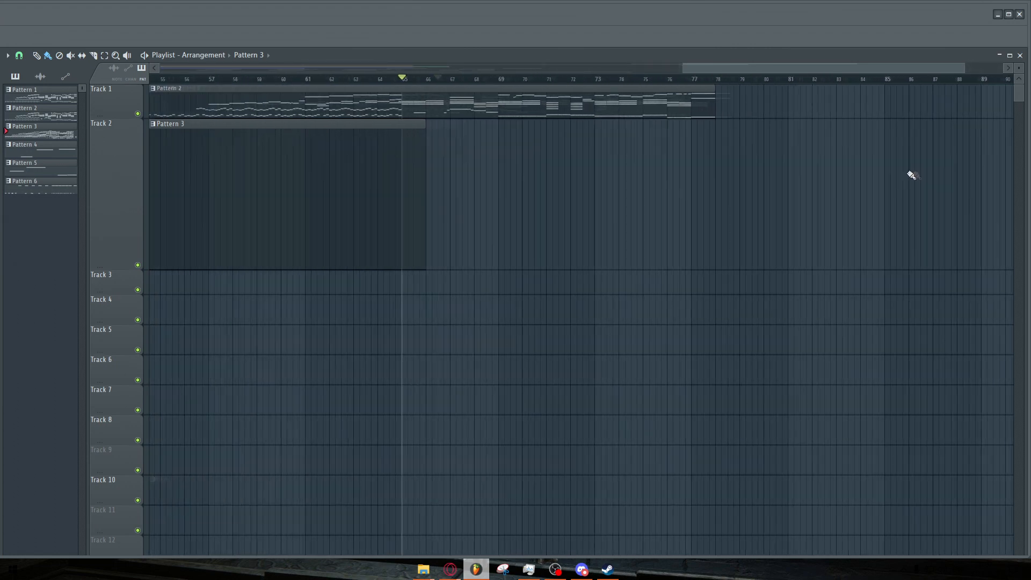
scroll(475, 167, "down", 1, "ctrl")
scroll(620, 168, "up", 3, "ctrl")
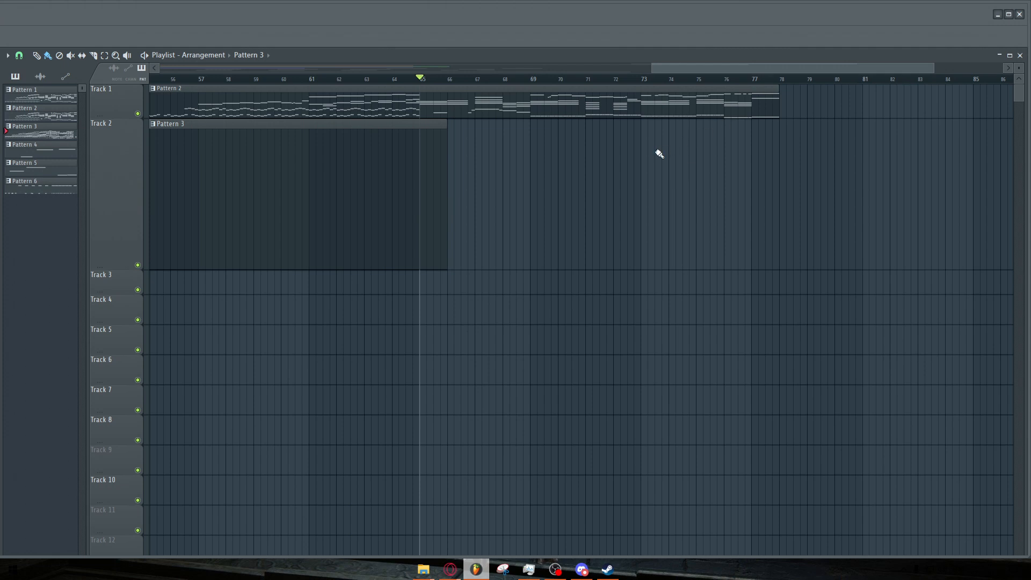
key("space")
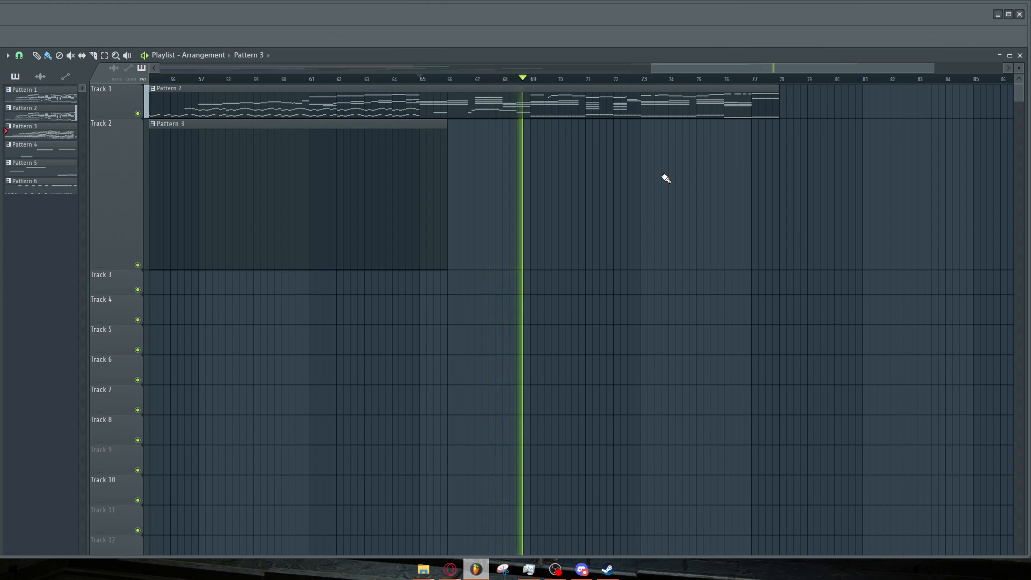
Open the Pattern 2 clip in the piano roll and follow its notes during playback.
left_click(650, 110)
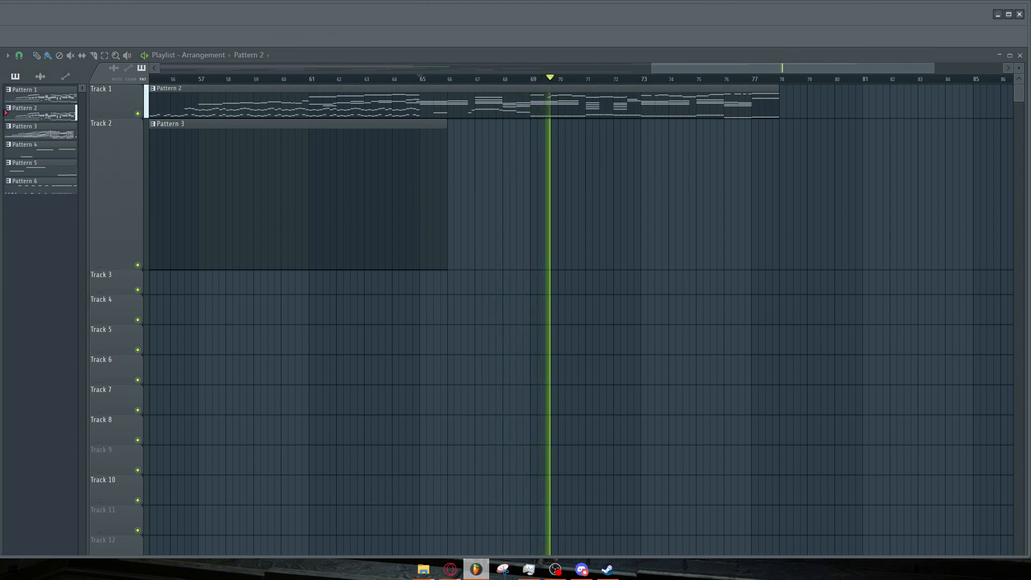
double_click(650, 109)
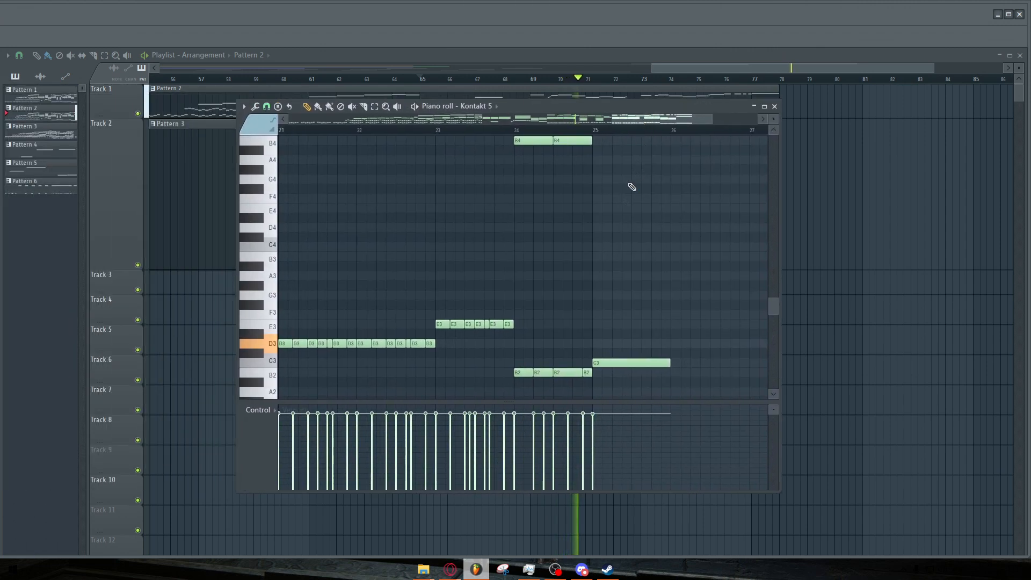
scroll(680, 237, "down", 1)
scroll(685, 234, "up", 2)
left_click_drag(774, 119, 773, 133)
scroll(727, 203, "up", 5)
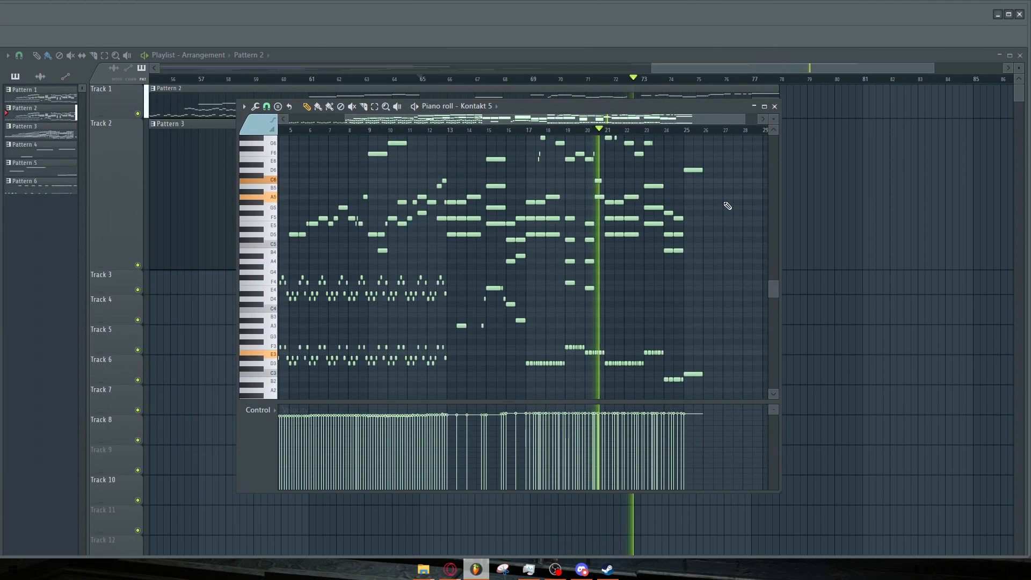
scroll(727, 205, "up", 1)
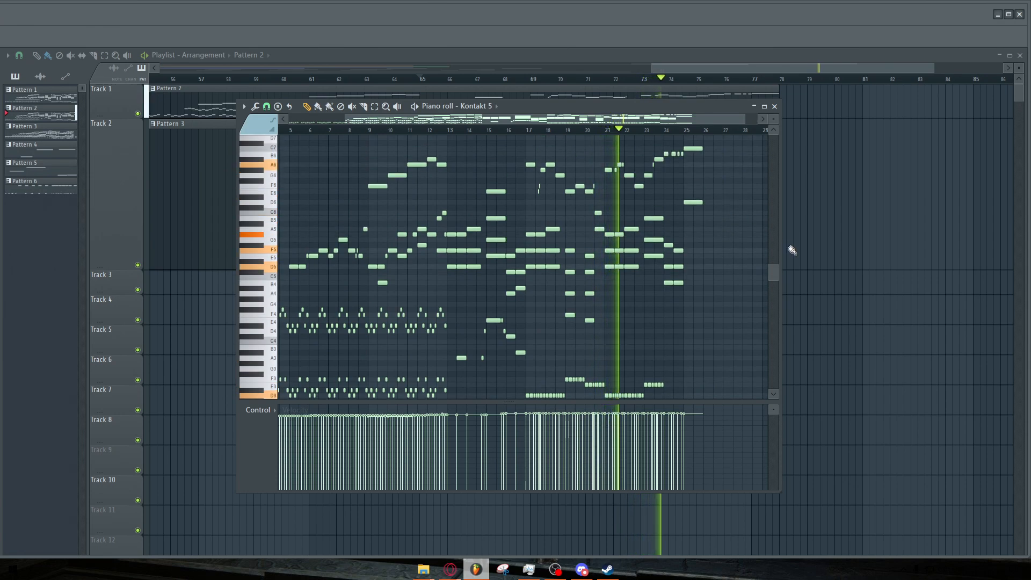
left_click_drag(774, 267, 774, 271)
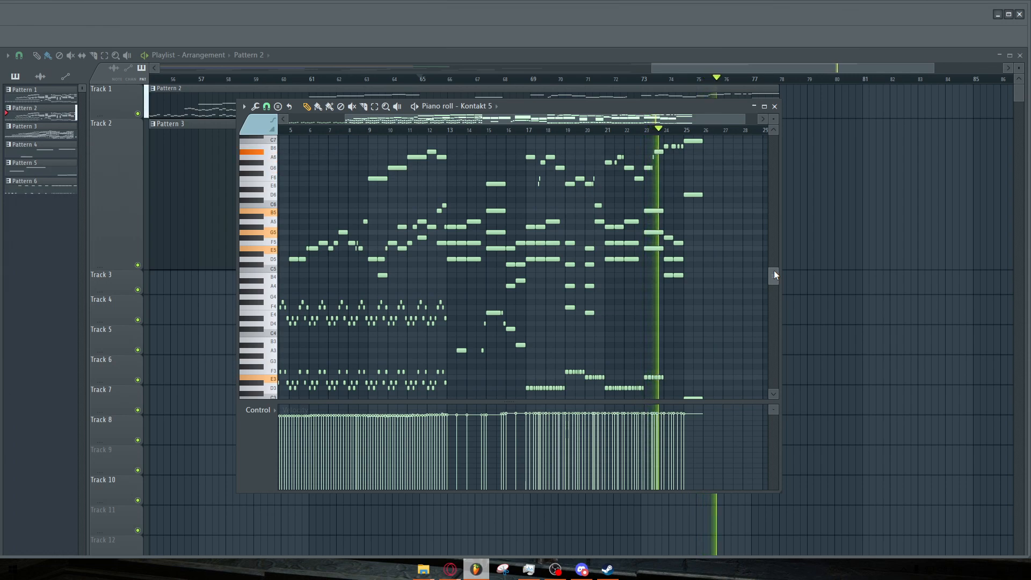
left_click_drag(773, 271, 774, 273)
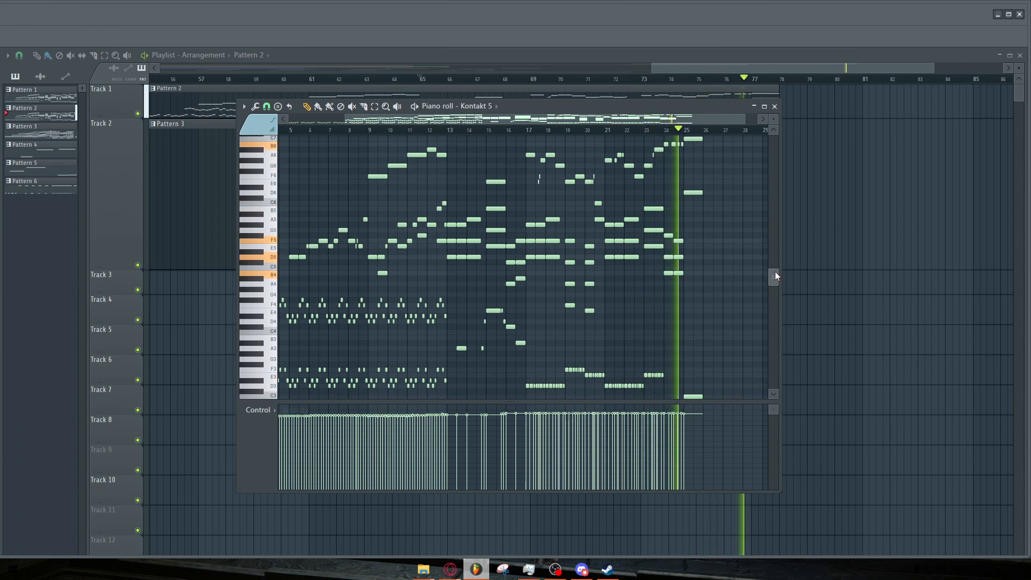
key("space")
Zoom the Pattern 2 piano roll into bars 22 to 25 and play that passage.
left_click(774, 108)
scroll(795, 158, "down", 2)
double_click(741, 109)
left_click_drag(567, 205, 671, 216)
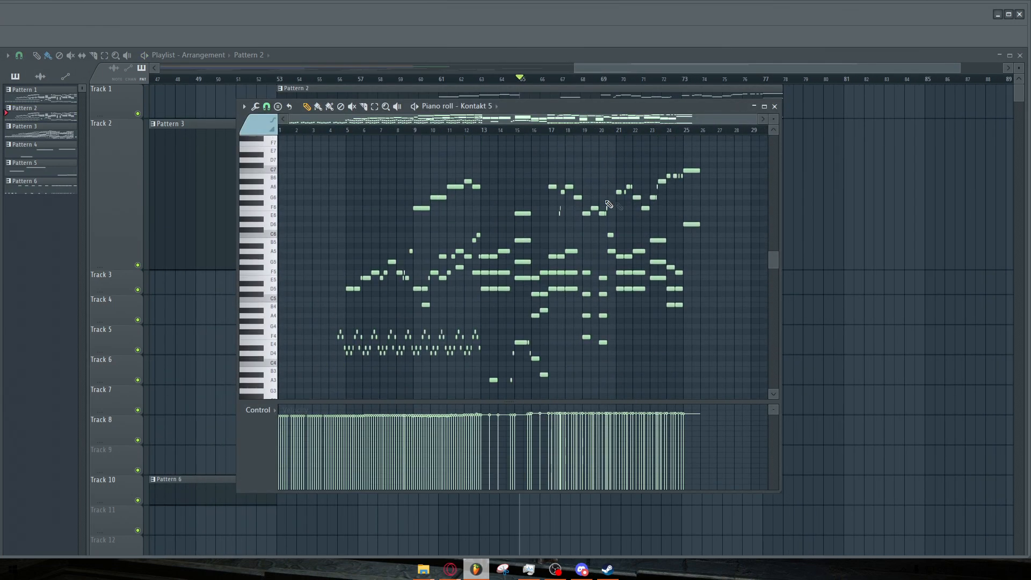
scroll(672, 216, "up", 6)
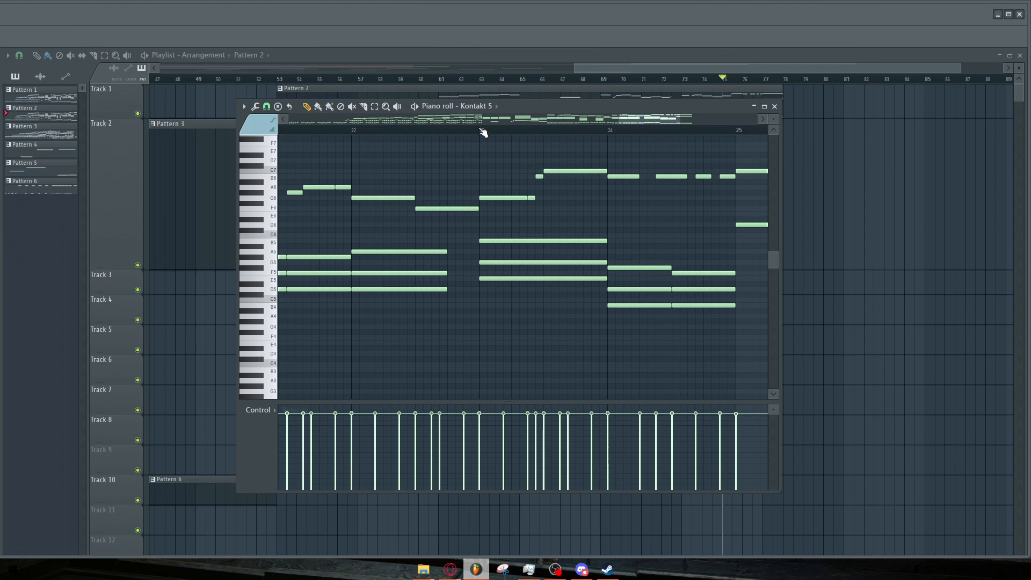
key("space")
scroll(598, 203, "down", 4)
scroll(637, 208, "up", 3)
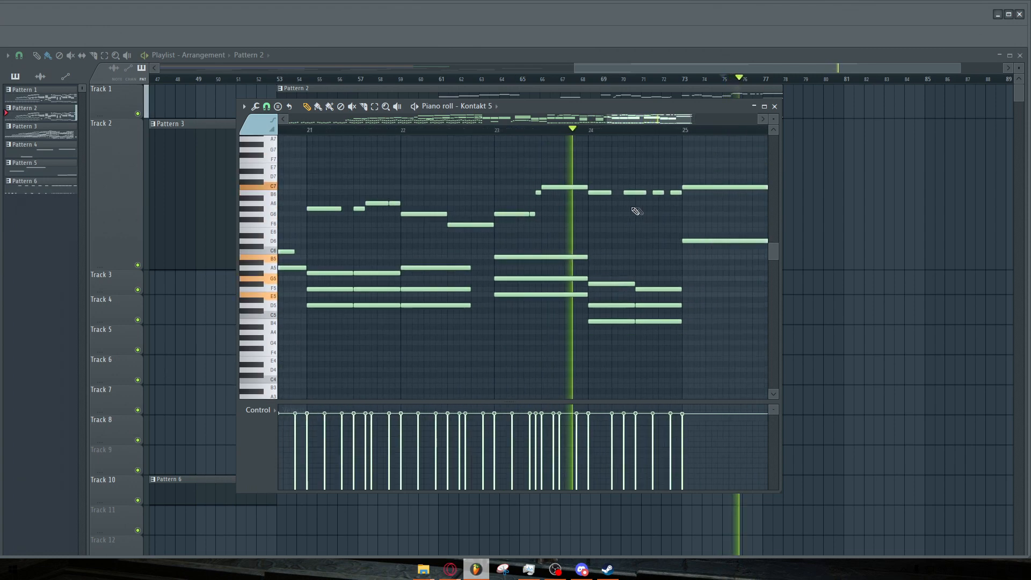
key("space")
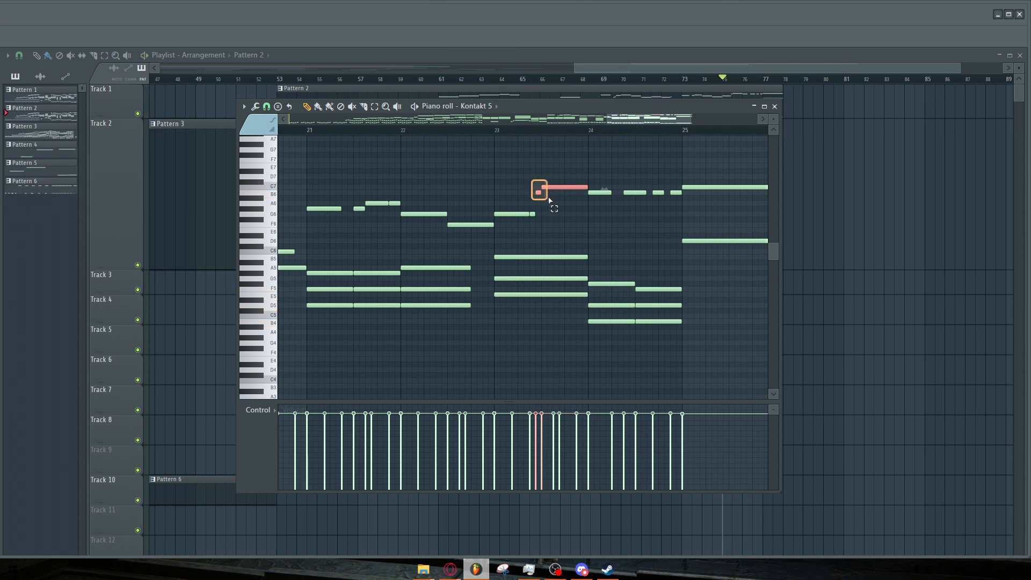
Lower the two selected high notes just before bar 24 in Pattern 2.
scroll(569, 196, "up", 1)
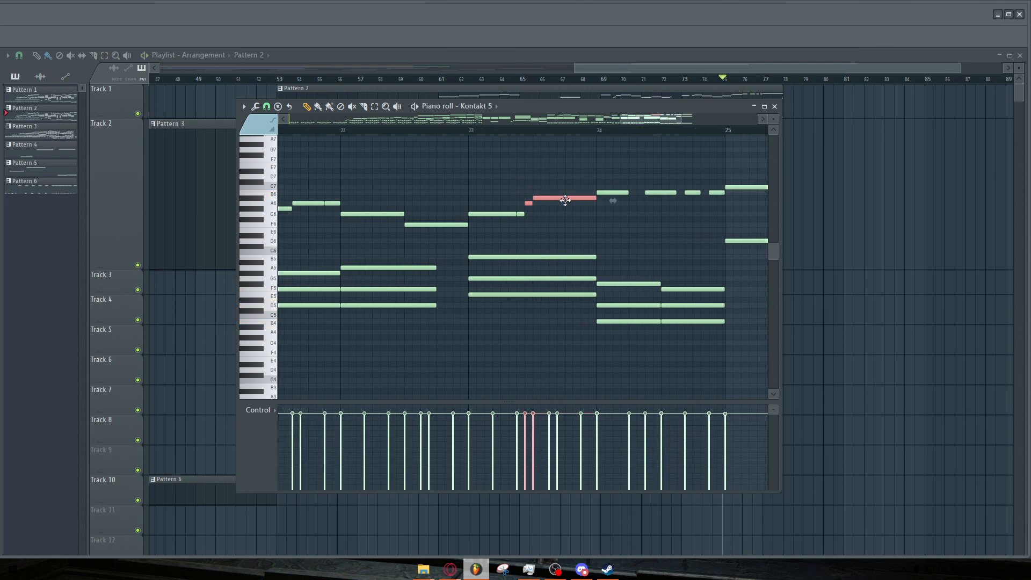
scroll(583, 209, "down", 2)
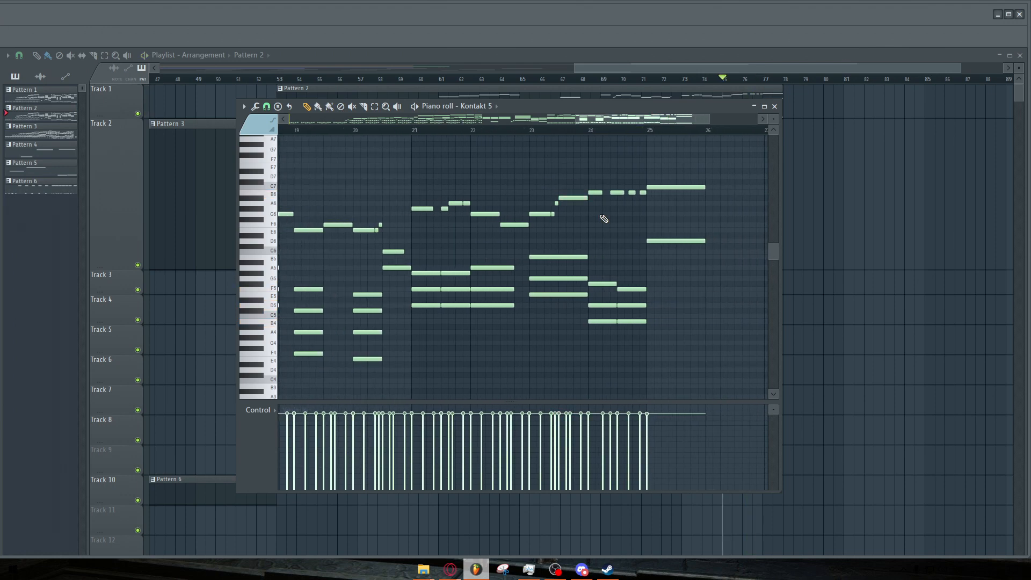
scroll(603, 217, "down", 4)
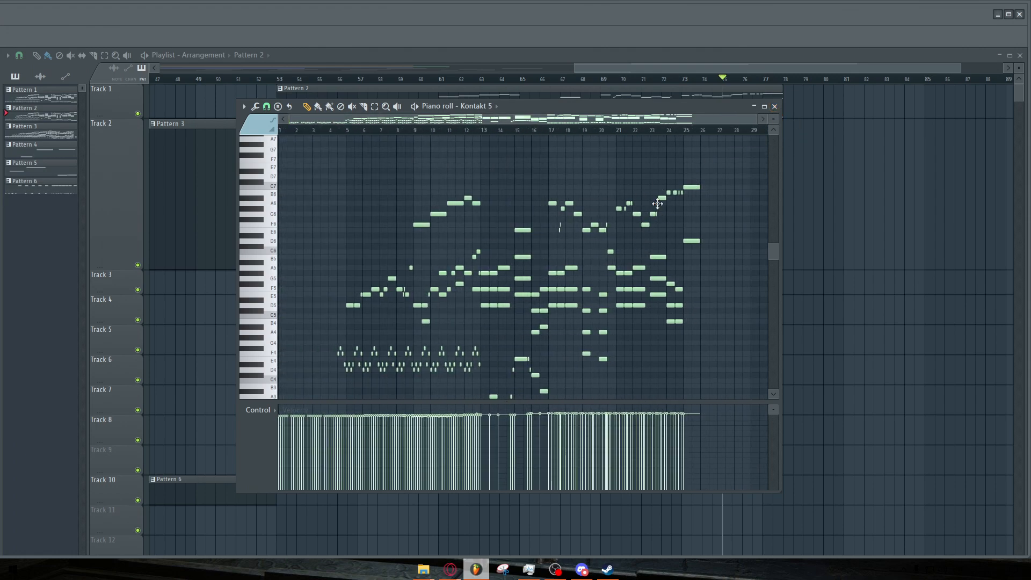
scroll(657, 203, "up", 3)
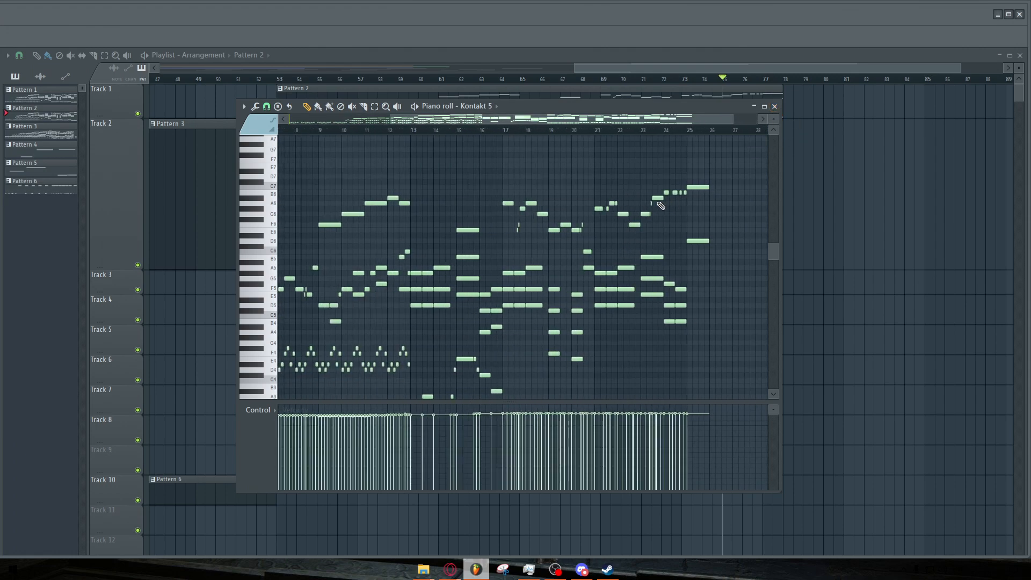
Close the piano roll and play the arrangement from around bar 25.
left_click(775, 107)
scroll(726, 212, "down", 5)
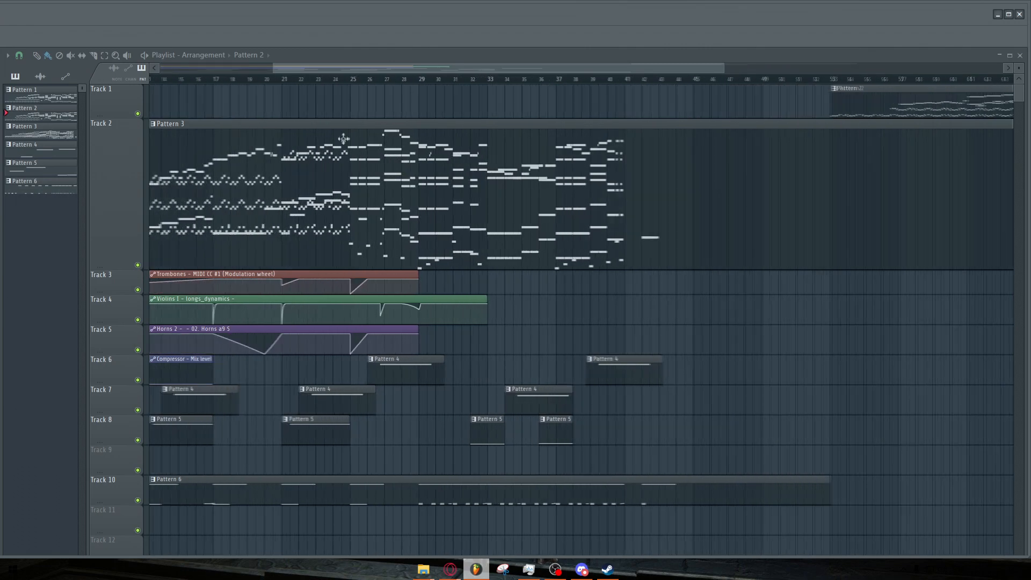
scroll(317, 86, "down", 2)
scroll(349, 94, "up", 2)
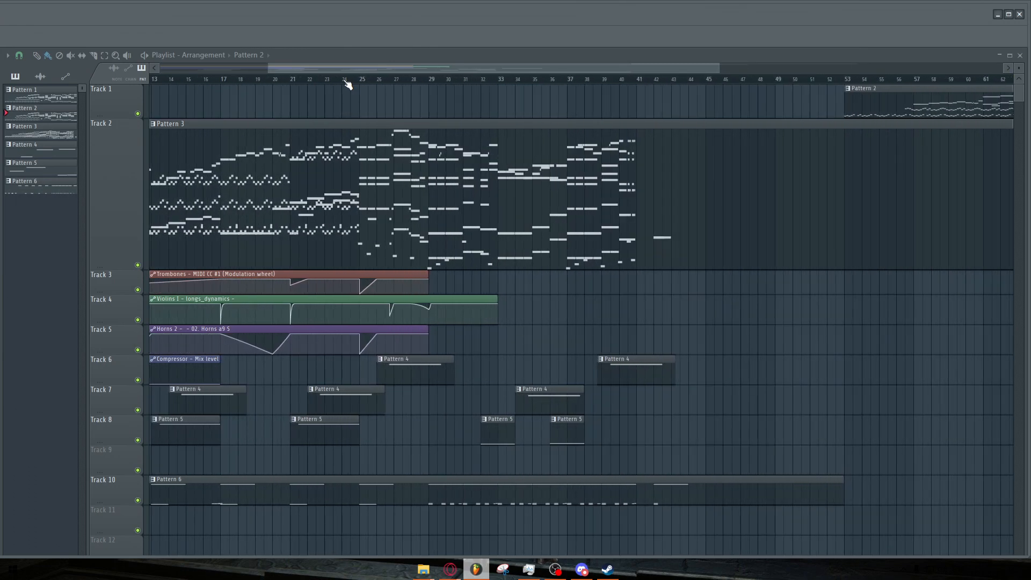
scroll(347, 84, "up", 2)
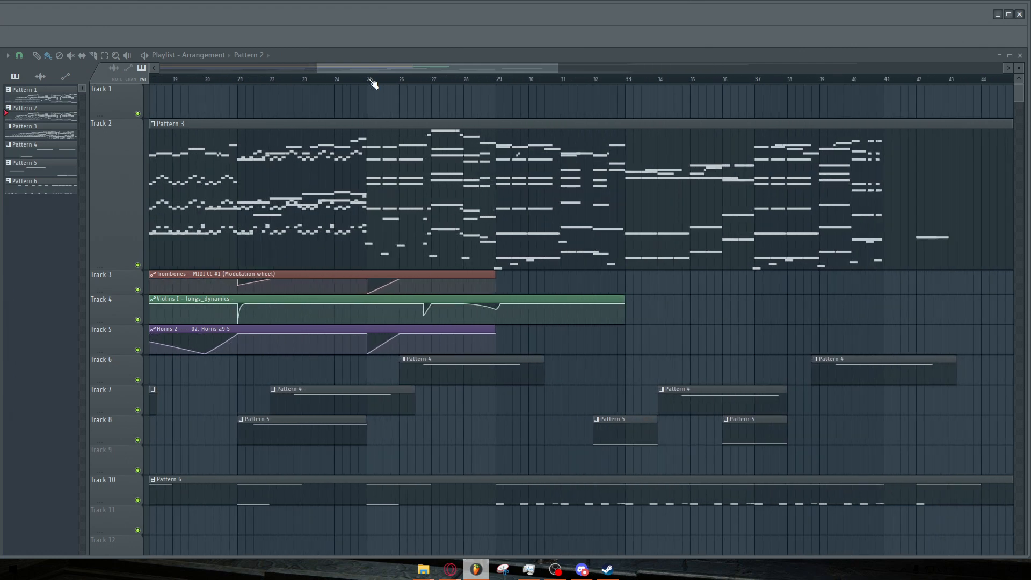
key("space")
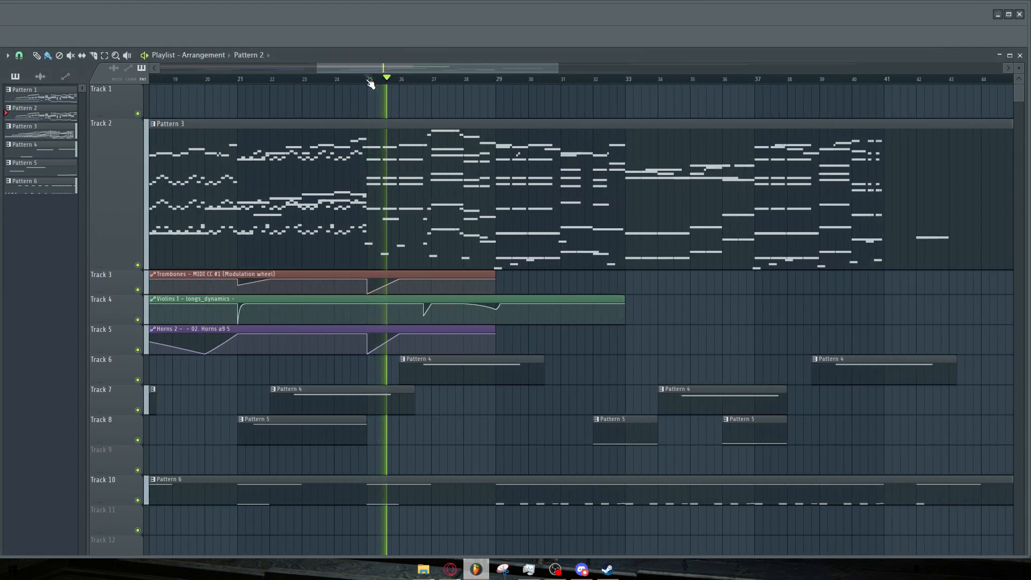
Scroll the playlist toward bar 25 and play the arrangement from there.
left_click_drag(365, 67, 390, 64)
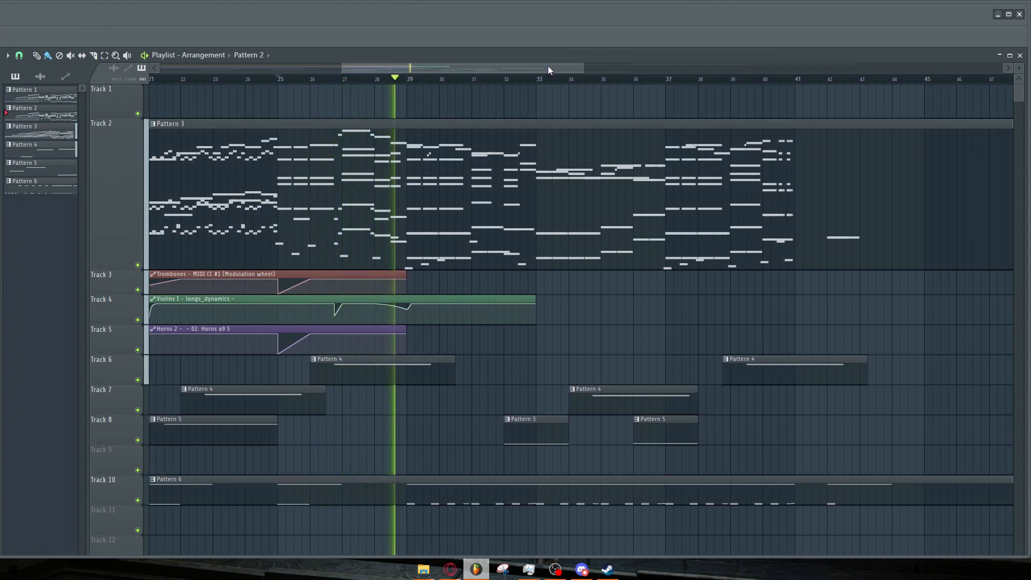
left_click_drag(546, 64, 560, 64)
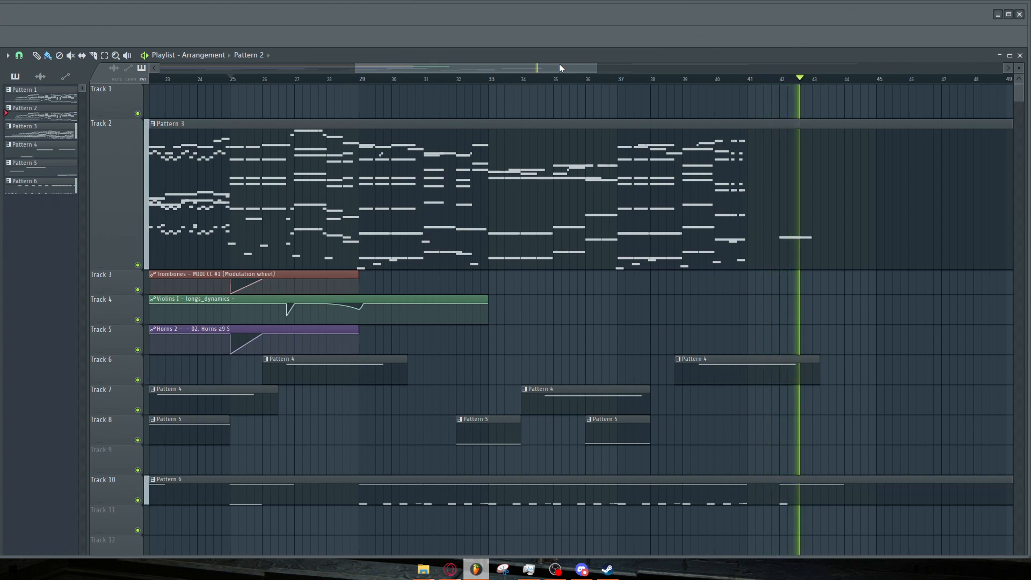
key("space")
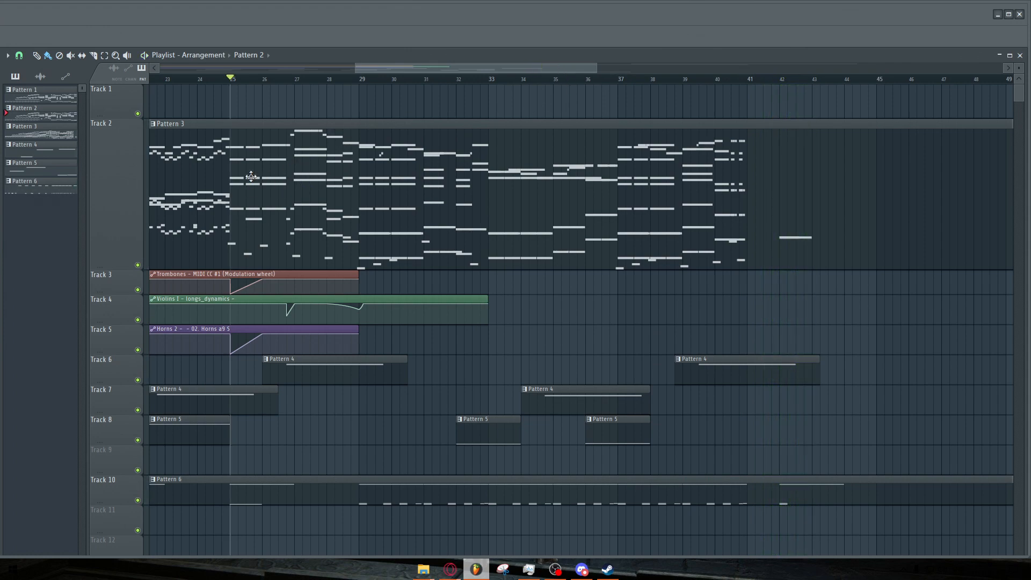
Open the Pattern 3 clip in the piano roll on the Horns 2 part.
scroll(250, 175, "down", 2)
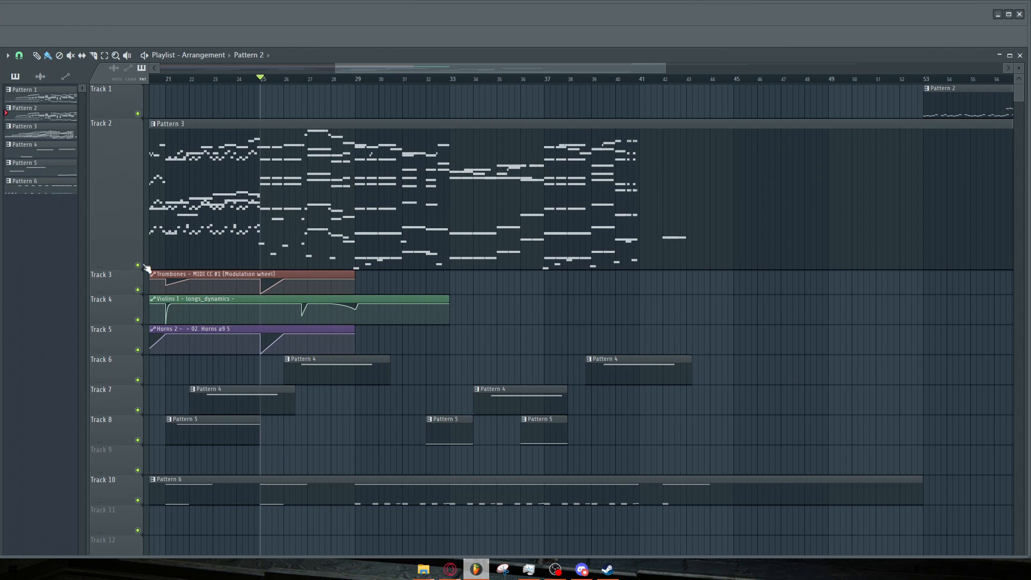
scroll(367, 201, "up", 3)
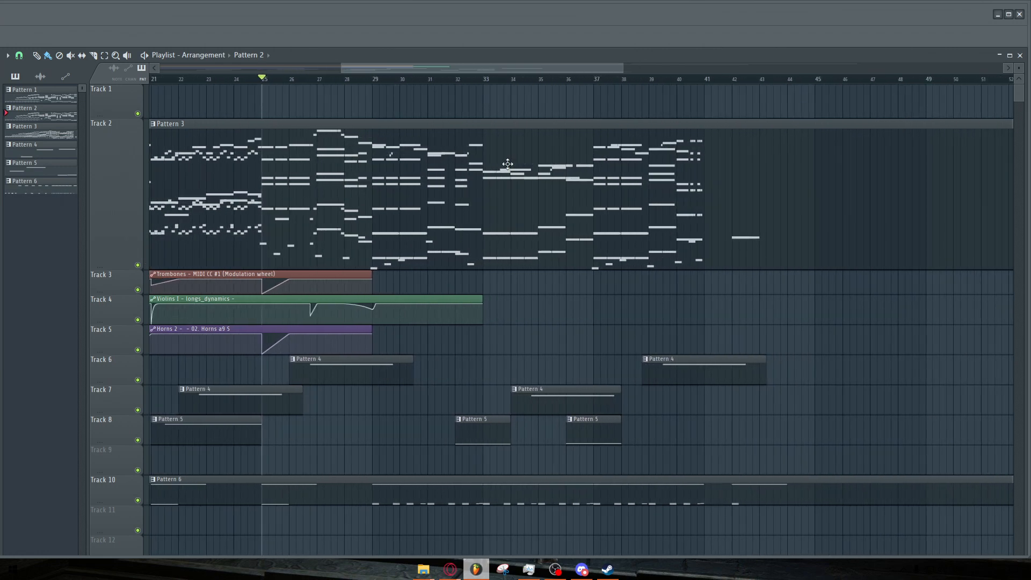
double_click(507, 164)
right_click(397, 257)
scroll(461, 259, "down", 2)
scroll(539, 258, "up", 7)
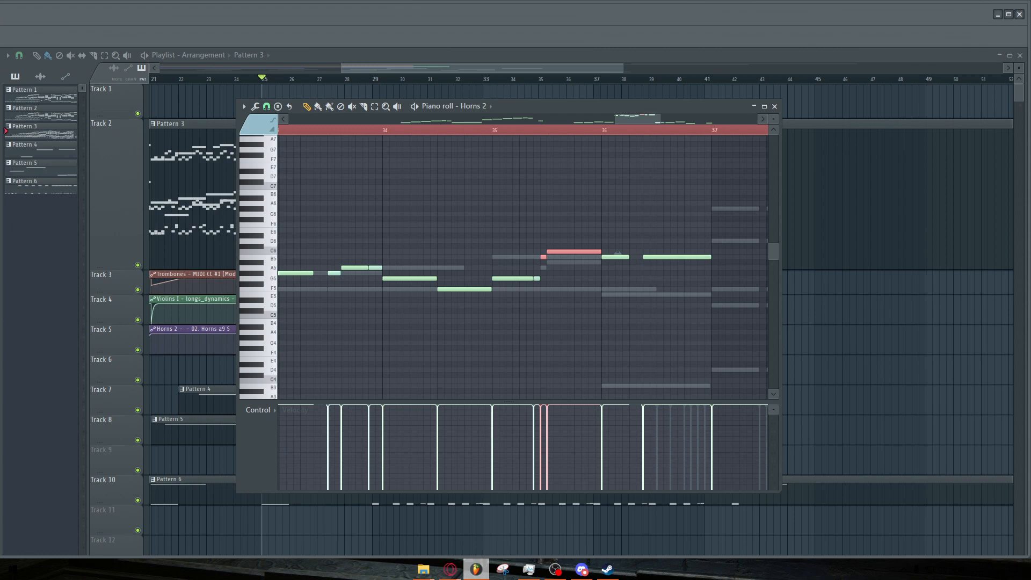
Switch the Pattern 3 piano roll to the Violins I part and play the passage around bars 33 to 37.
right_click(569, 263)
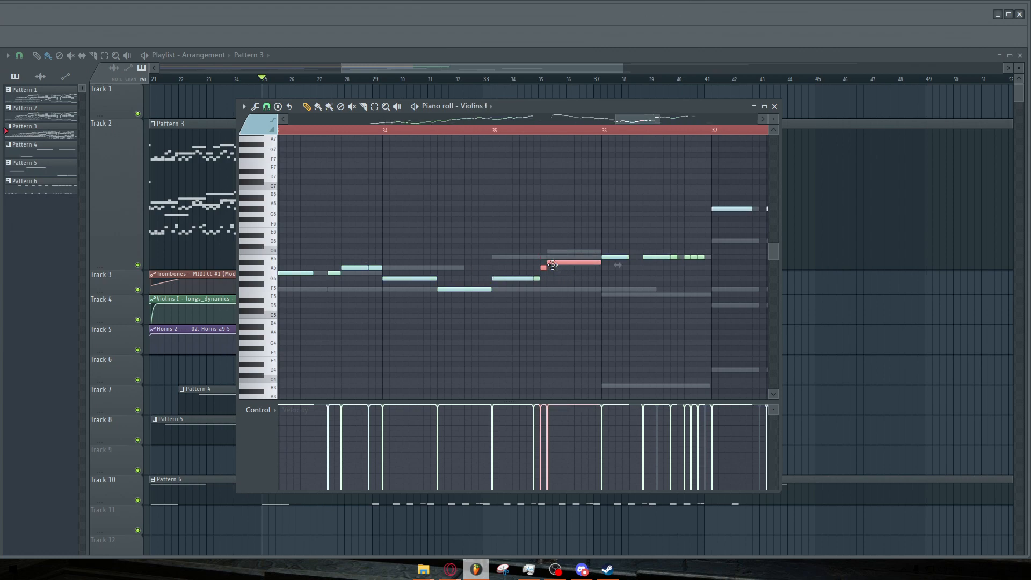
scroll(556, 253, "right", 4)
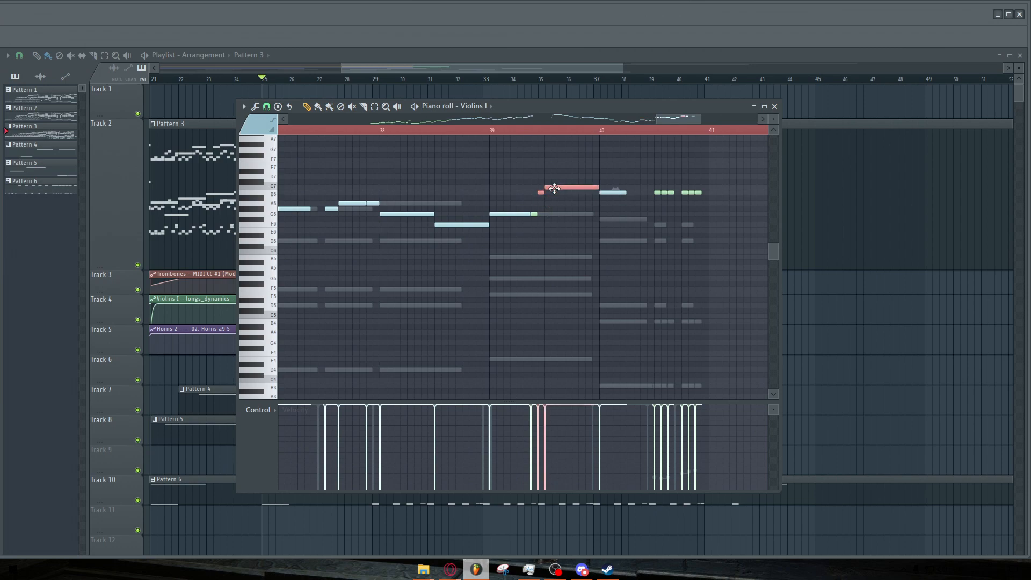
scroll(554, 188, "down", 2)
scroll(460, 172, "down", 2)
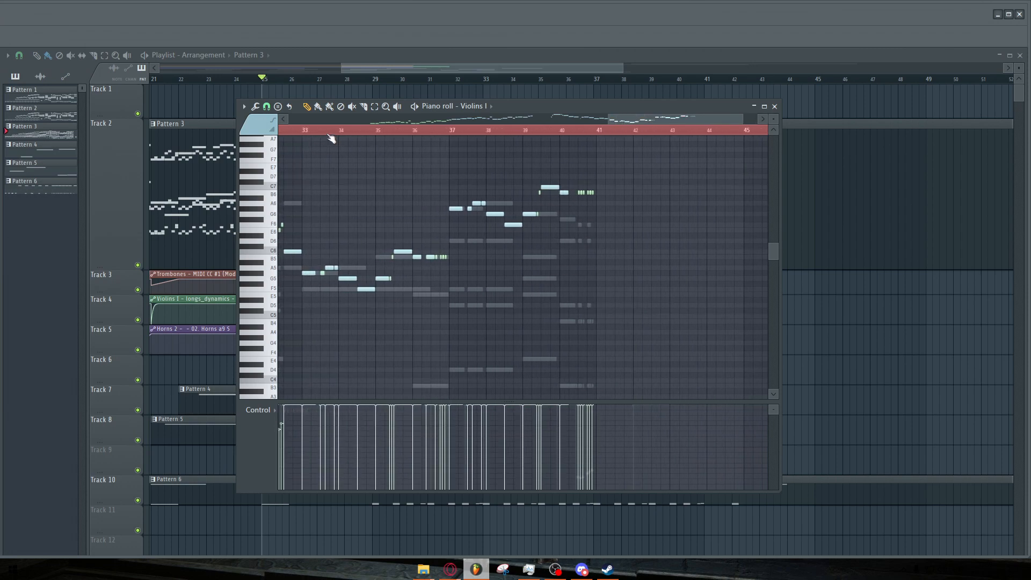
key("space")
scroll(339, 152, "up", 3)
scroll(390, 177, "down", 2)
scroll(393, 178, "up", 2)
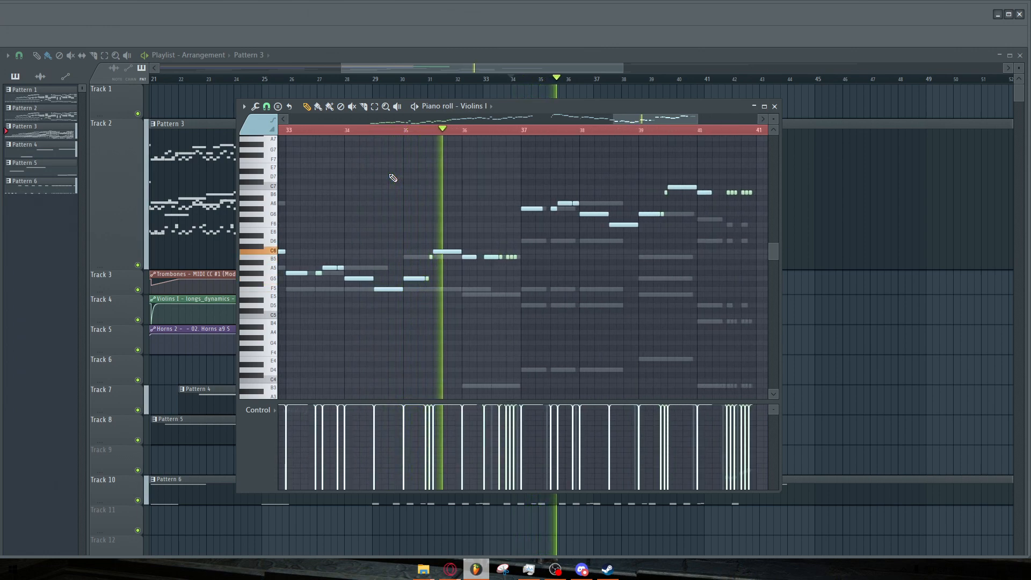
scroll(425, 196, "up", 2)
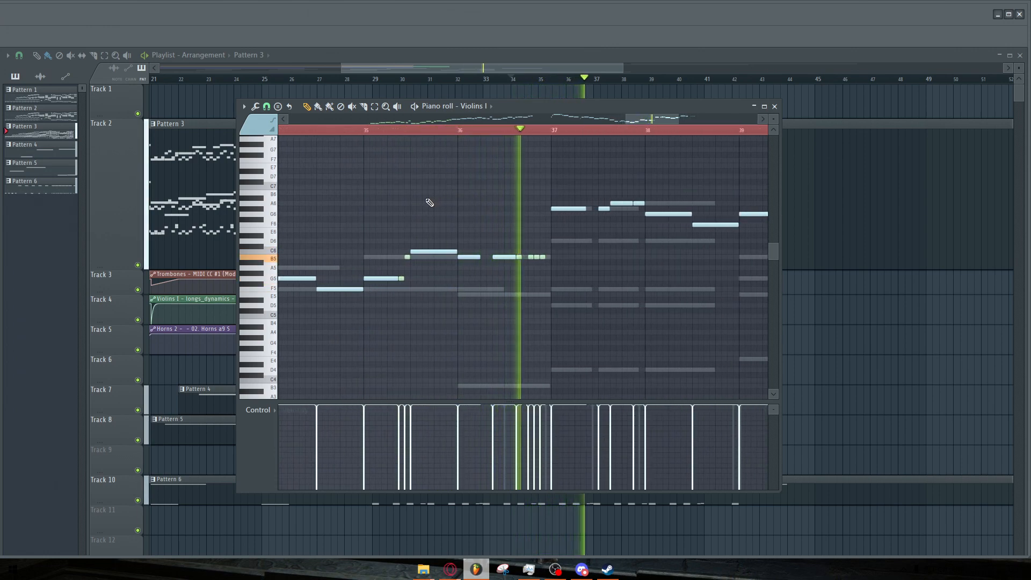
key("space")
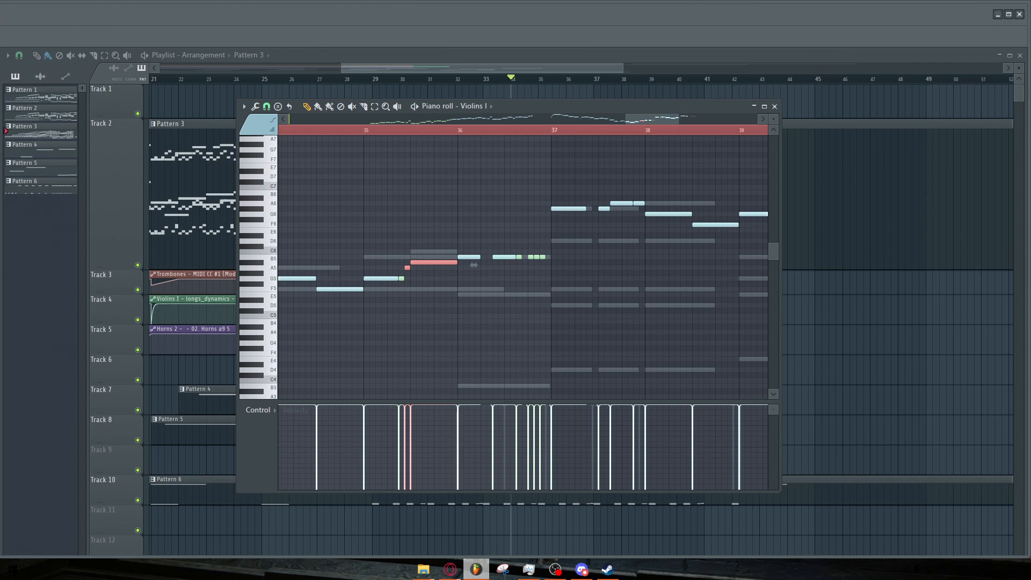
Compare the Horns 2 and Violins I parts around bars 37 to 41, then close the piano roll.
right_click(451, 252)
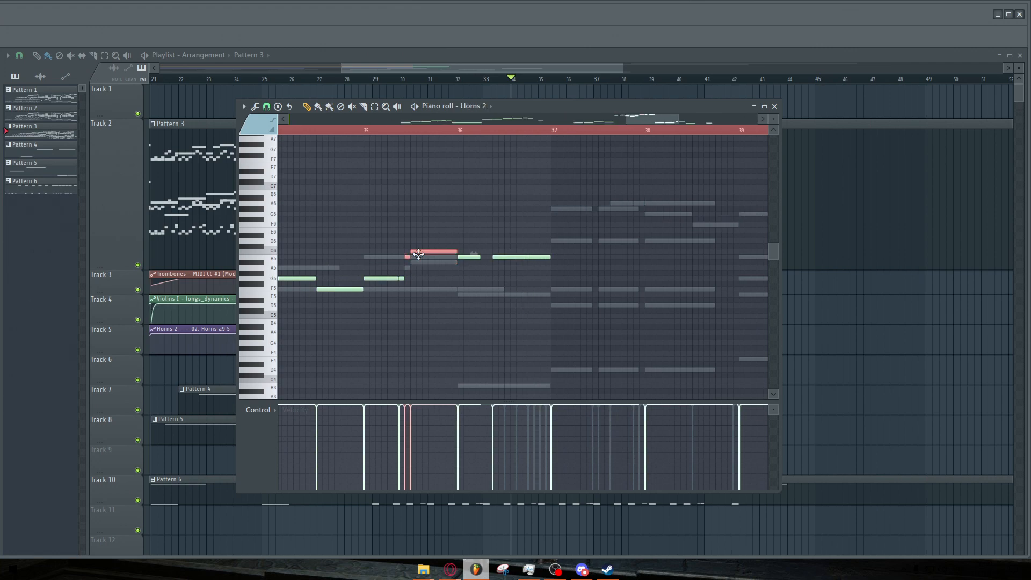
scroll(419, 264, "down", 3)
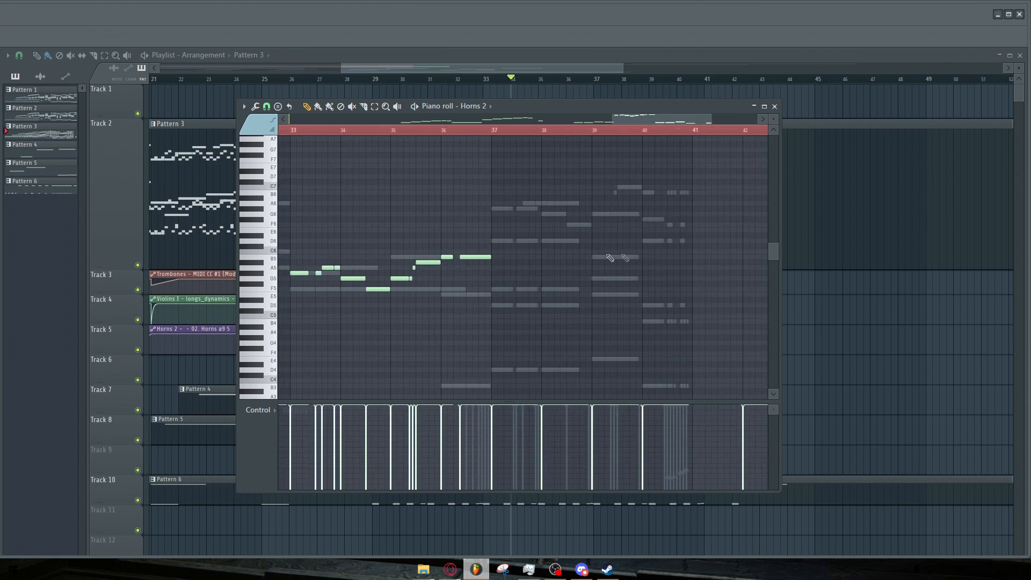
scroll(682, 215, "up", 3)
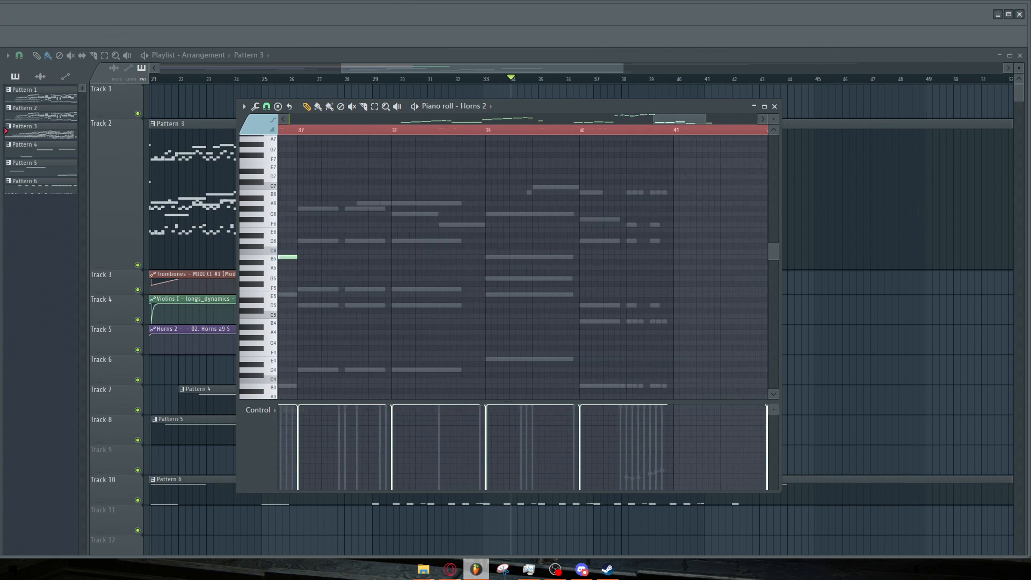
right_click(556, 187)
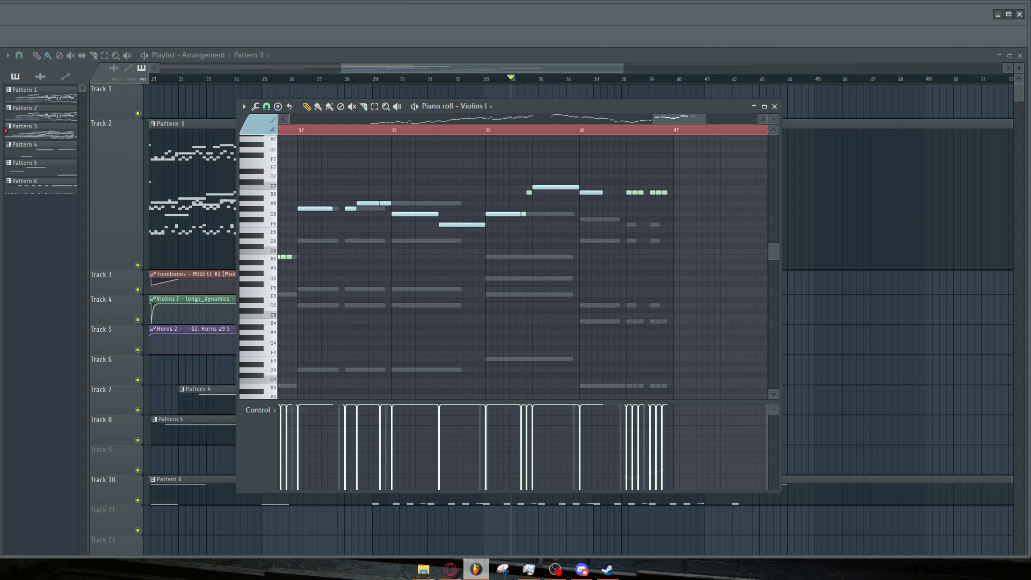
scroll(553, 215, "down", 4)
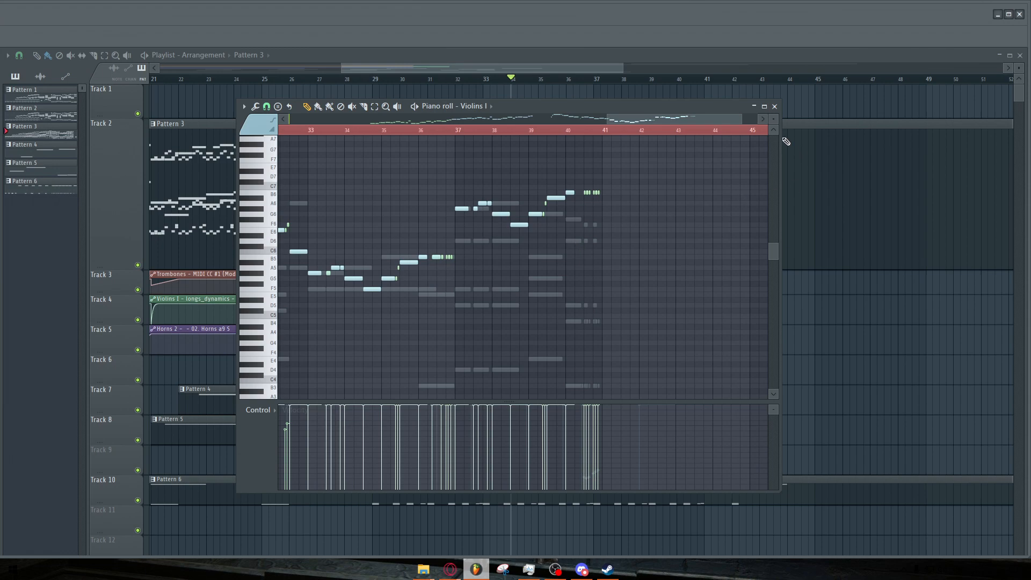
left_click(774, 106)
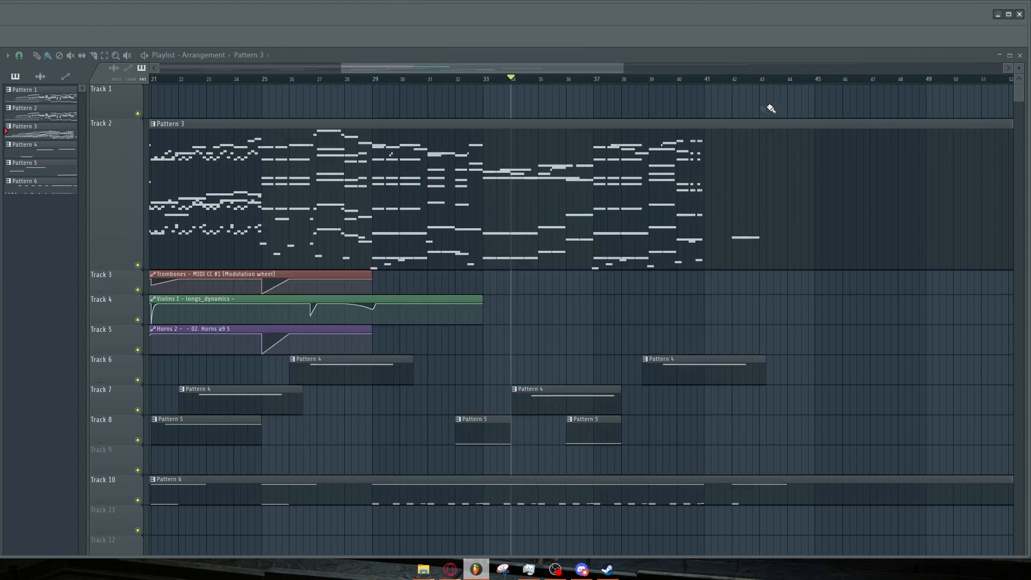
Open the Pattern 2 clip at the end of the arrangement in the piano roll.
scroll(770, 104, "down", 6)
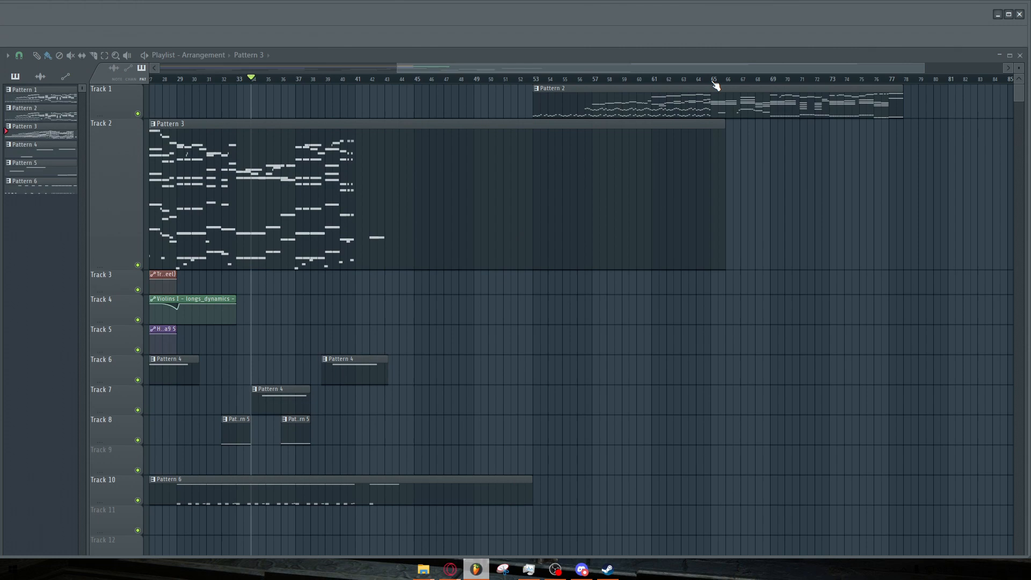
left_click(714, 82)
scroll(932, 134, "up", 7)
double_click(520, 106)
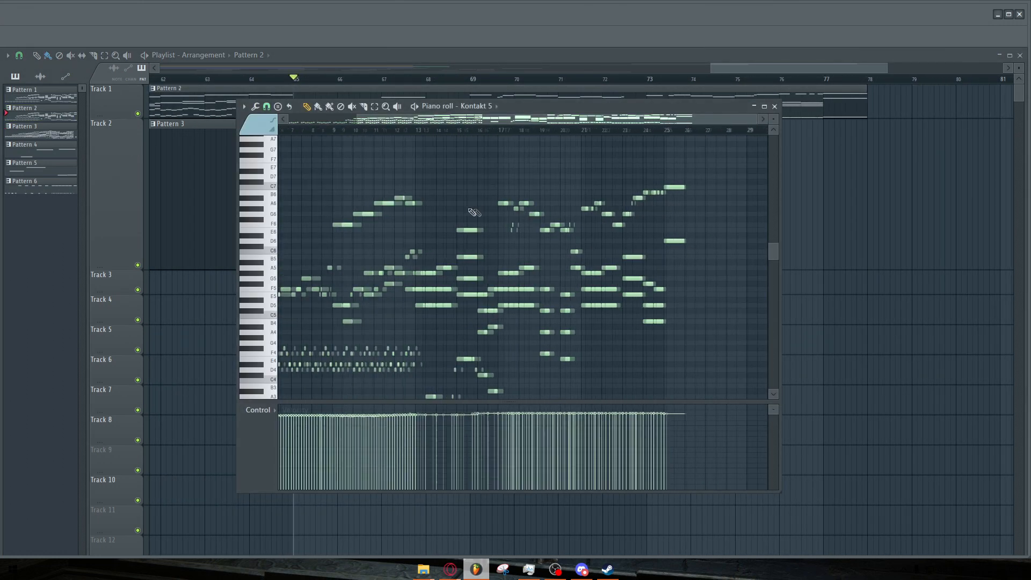
Zoom the Pattern 2 piano roll into bars 16 to 19 and play that passage.
scroll(451, 246, "up", 5)
left_click_drag(773, 119, 773, 107)
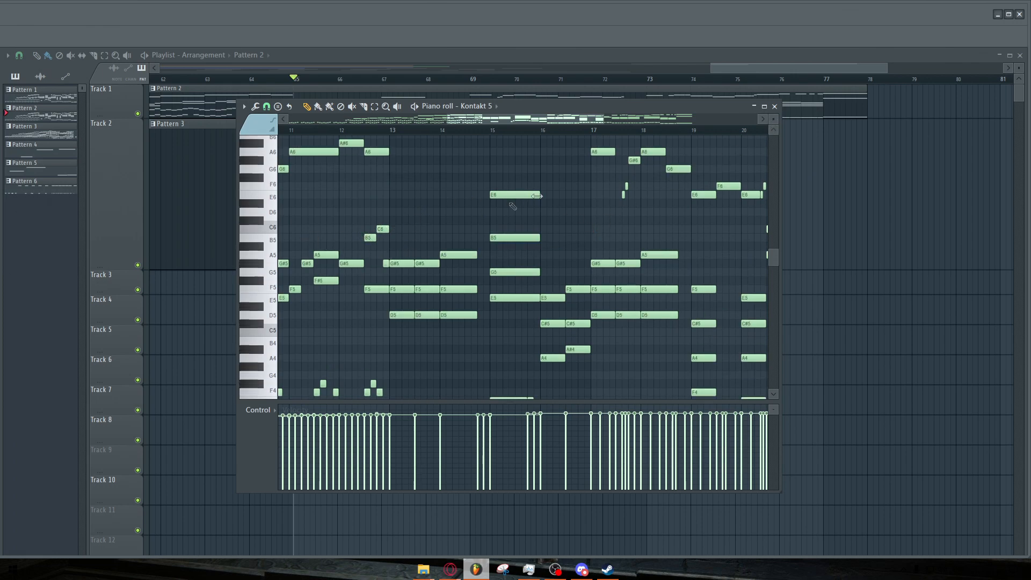
scroll(527, 139, "up", 3)
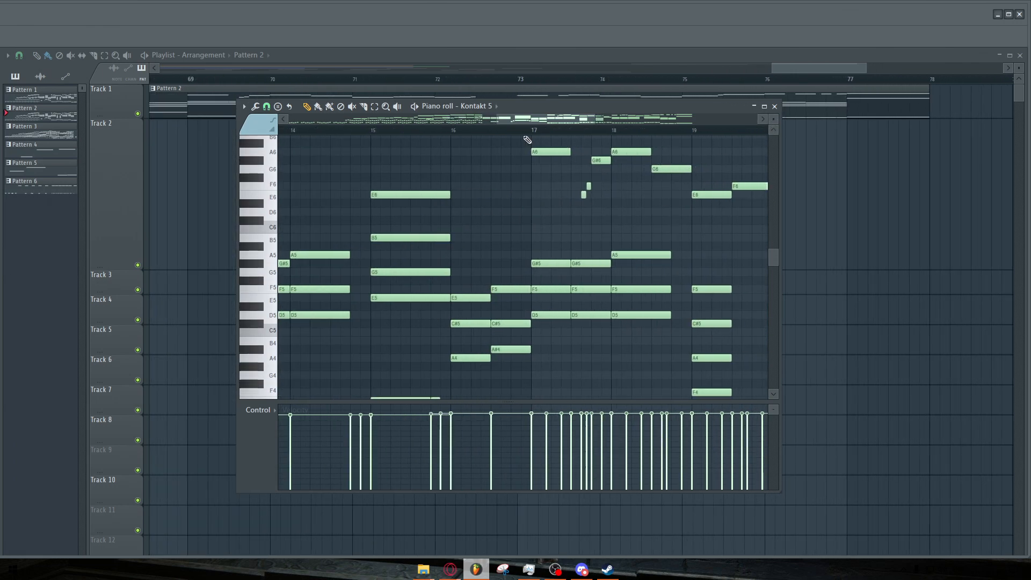
left_click(540, 130)
key("space")
scroll(674, 180, "up", 2)
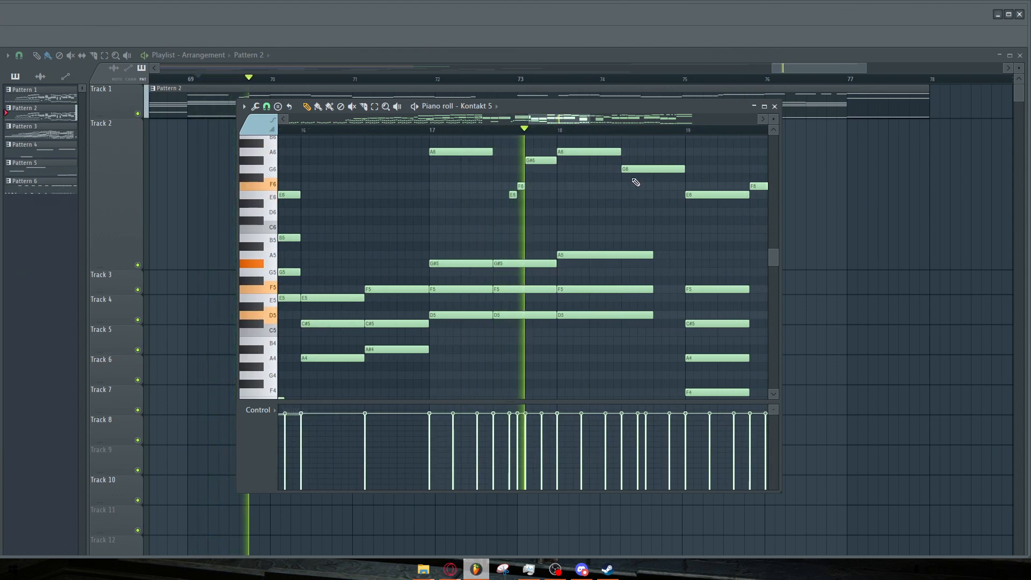
key("space")
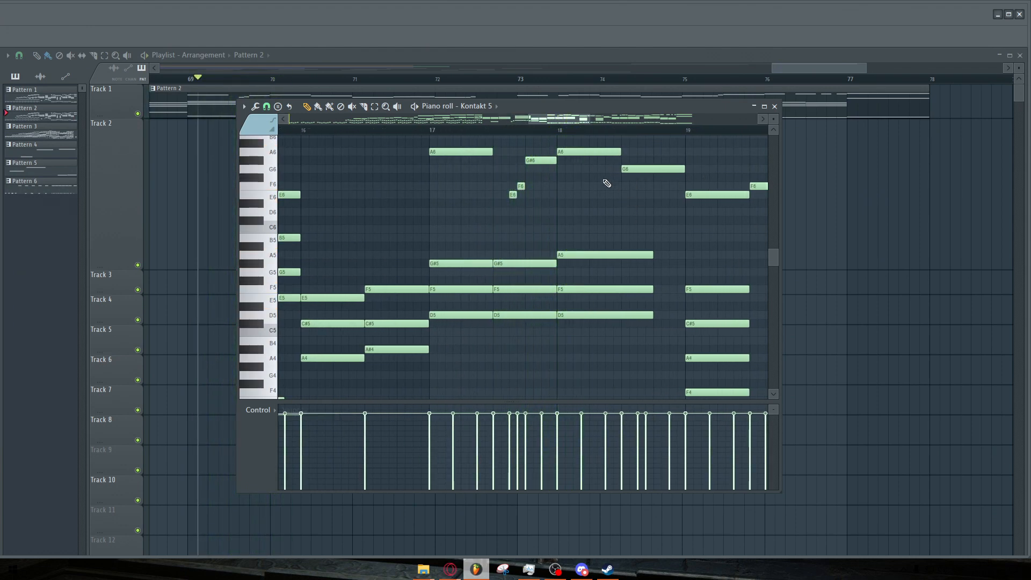
Inspect the A6 note around bar 18 in Pattern 2, then close the piano roll.
double_click(572, 154)
left_click(584, 206)
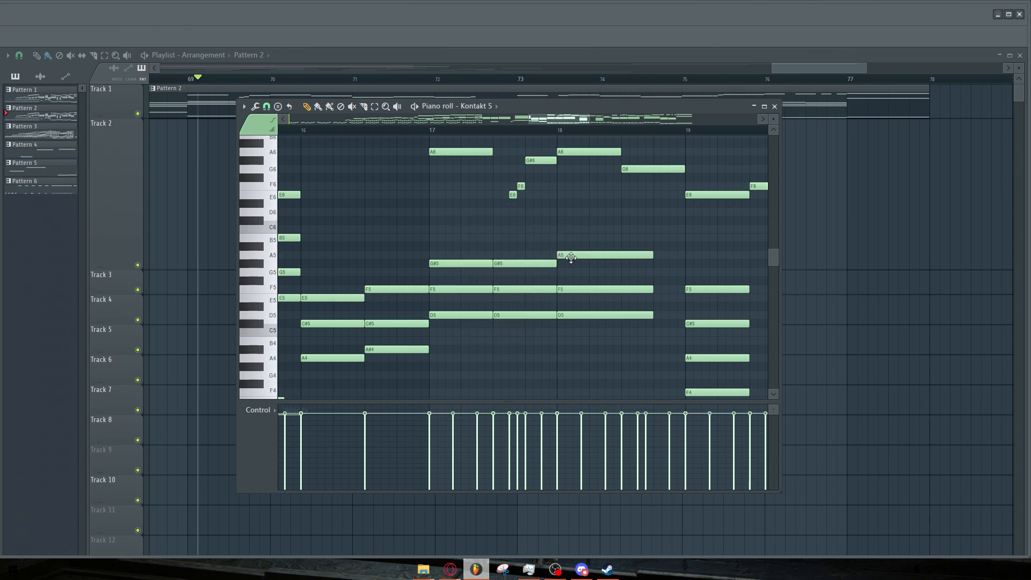
scroll(663, 237, "down", 4)
left_click(774, 106)
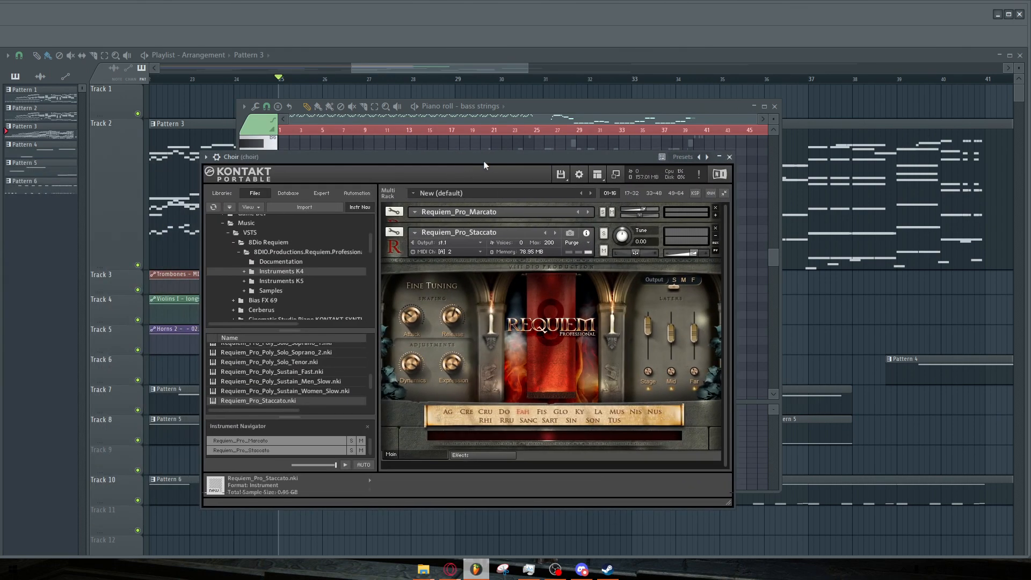
Reposition the Choir Kontakt window and the piano roll so the Choir part is visible.
left_click_drag(483, 160, 466, 157)
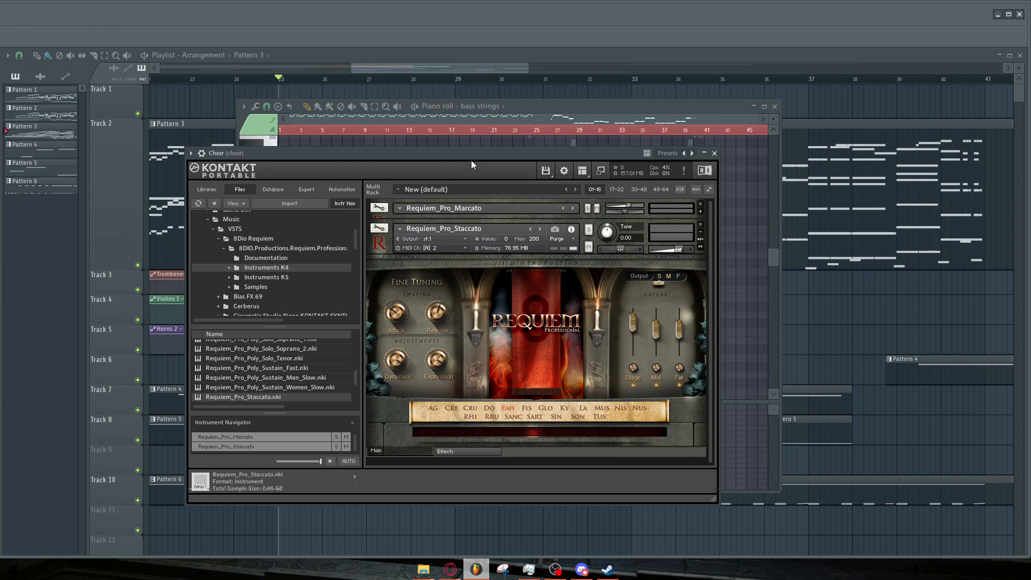
left_click_drag(472, 154, 351, 257)
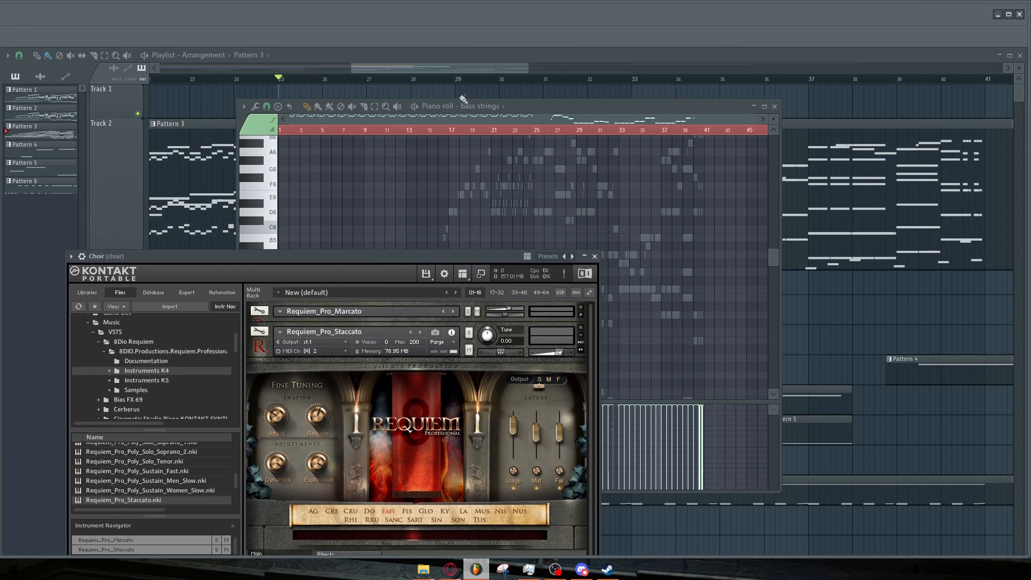
left_click_drag(514, 112, 508, 64)
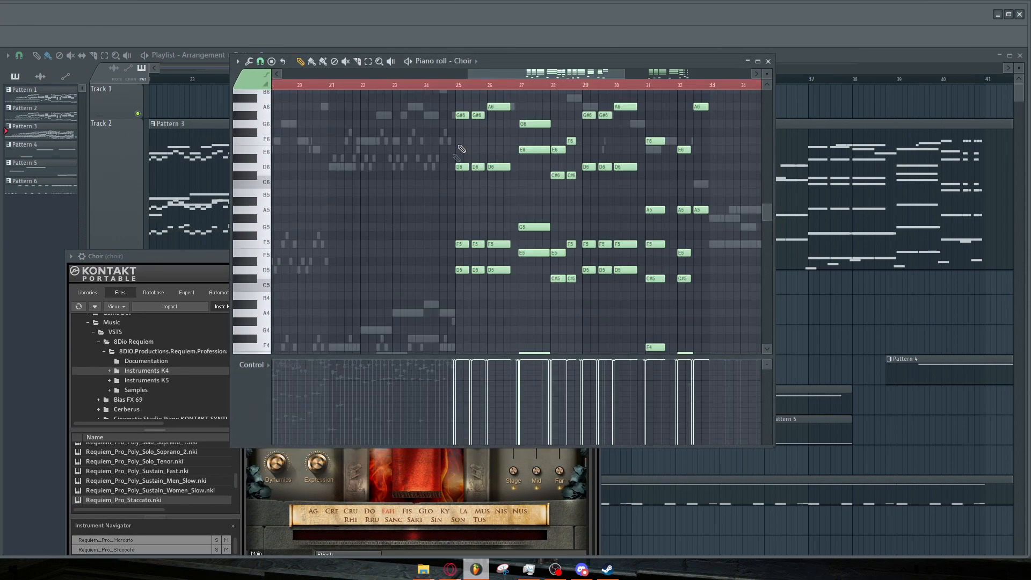
Follow the Choir part's notes around bars 25 to 33 in the piano roll during playback.
scroll(470, 214, "down", 10)
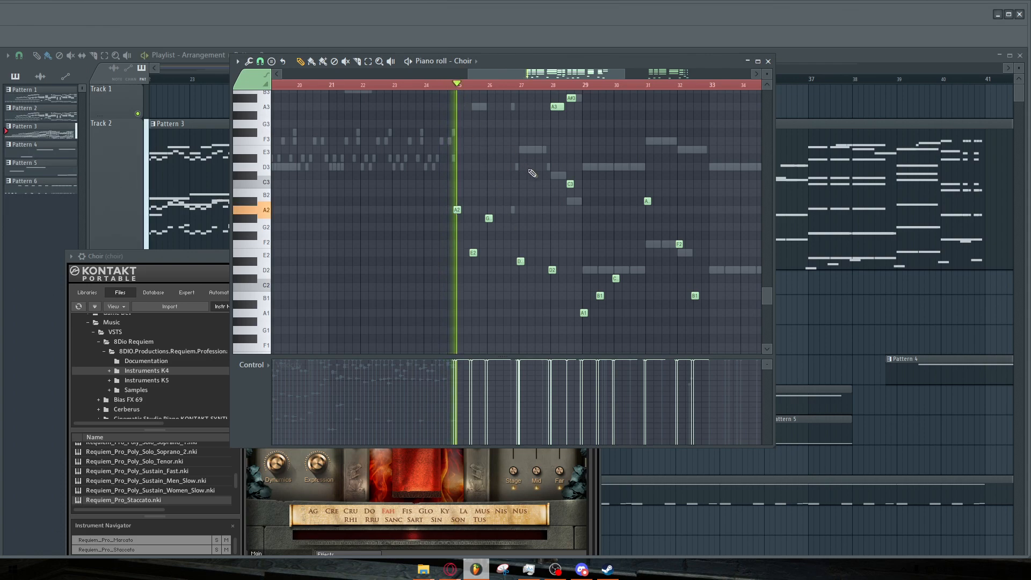
scroll(542, 171, "up", 8)
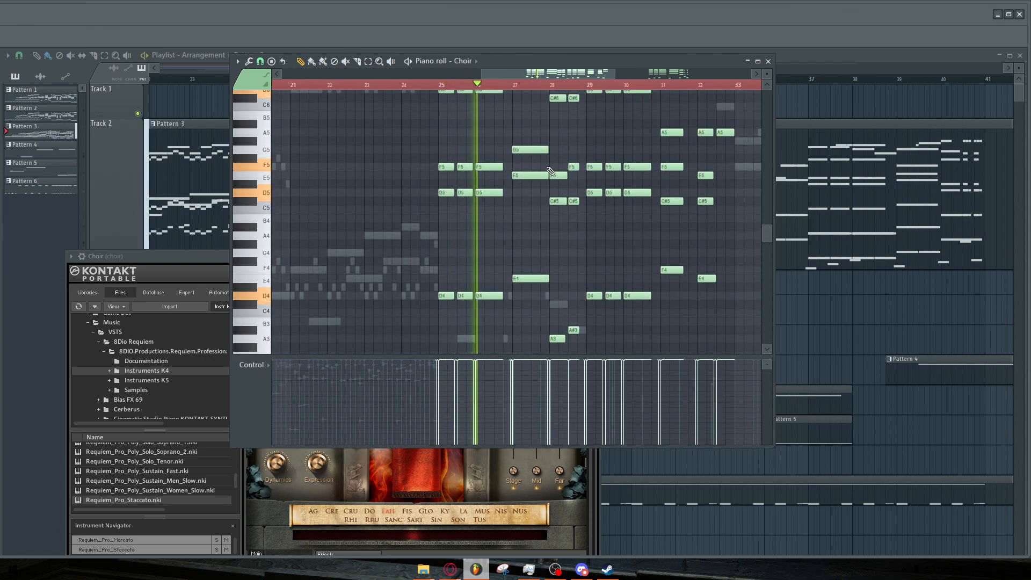
scroll(591, 181, "up", 2)
scroll(639, 183, "down", 2, "ctrl")
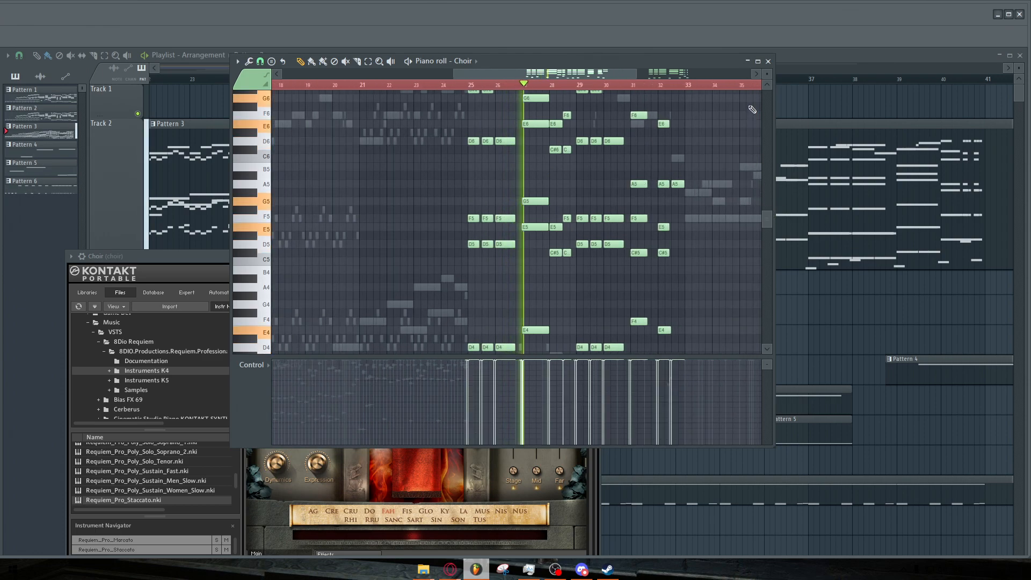
scroll(720, 159, "up", 1)
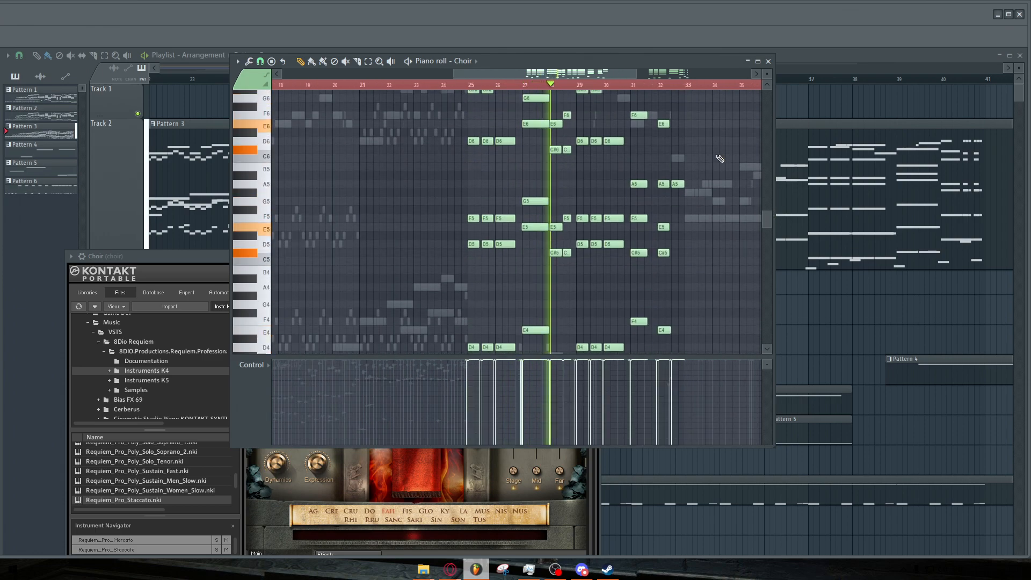
scroll(720, 159, "down", 1)
scroll(726, 167, "up", 1)
scroll(723, 178, "up", 2)
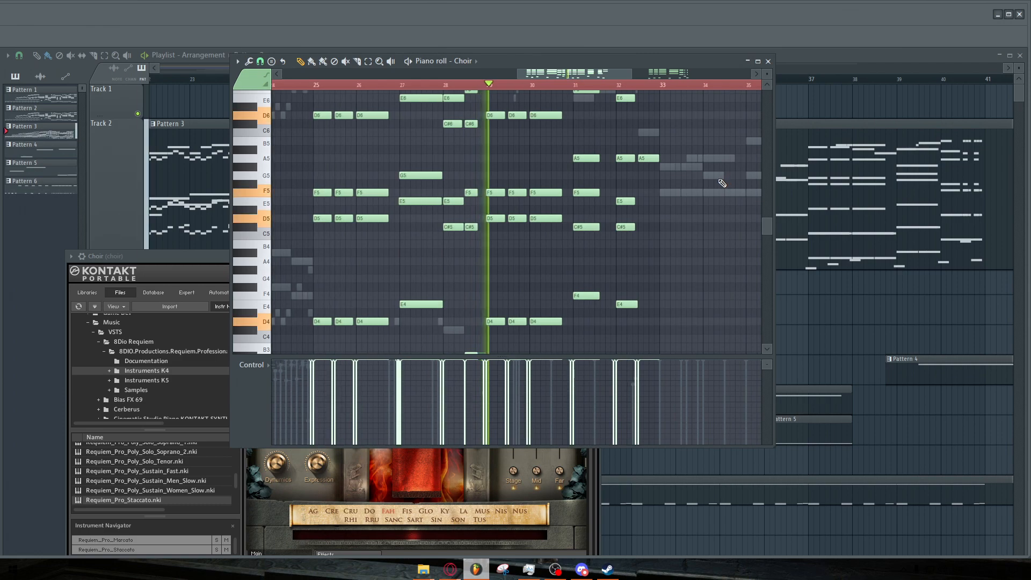
scroll(716, 183, "down", 1)
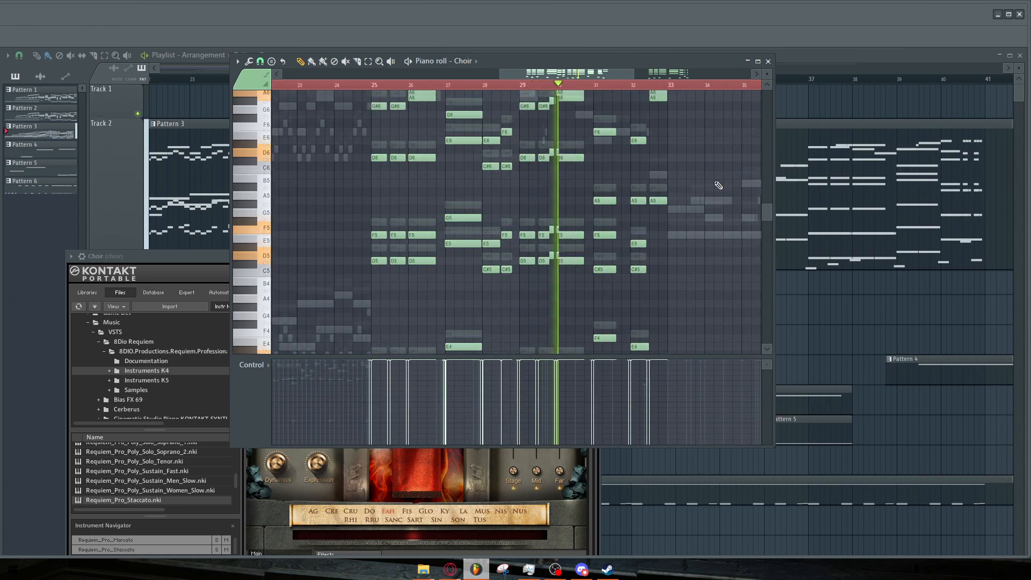
scroll(716, 186, "up", 2)
scroll(712, 188, "up", 2)
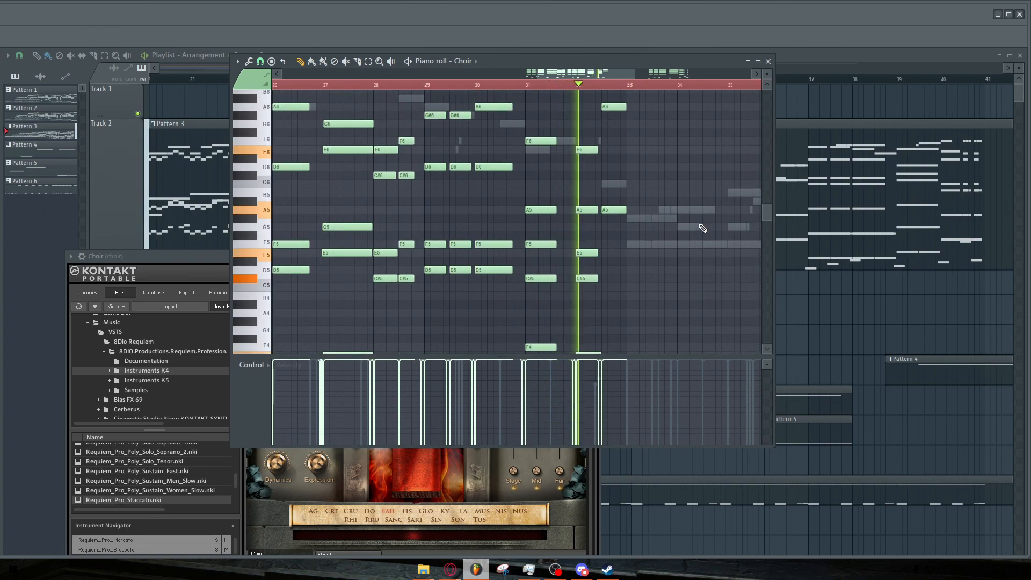
Browse the Choir part's notes across bars 23 to 33 in the piano roll, then close the piano roll.
scroll(703, 228, "up", 3)
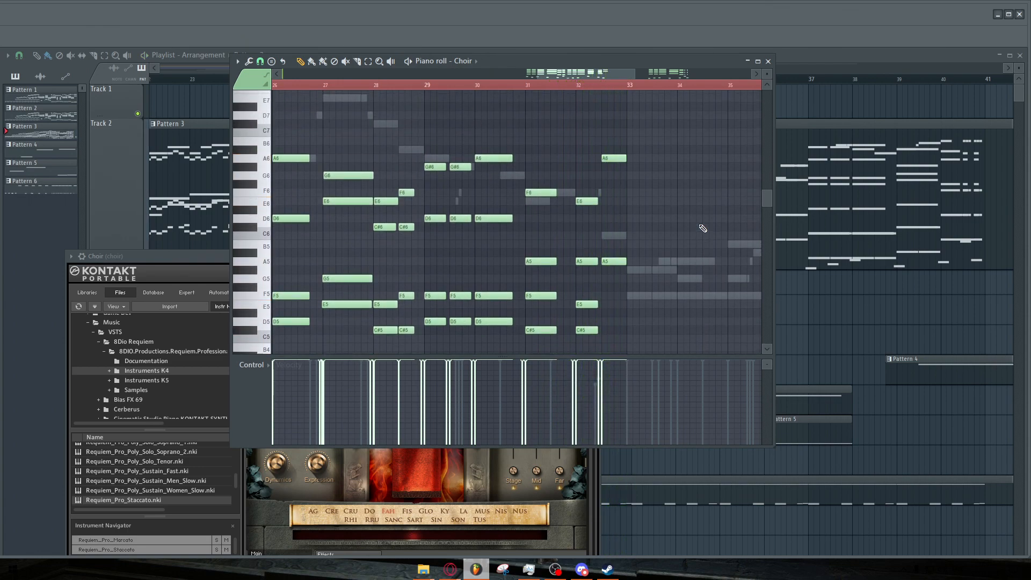
scroll(700, 227, "down", 4)
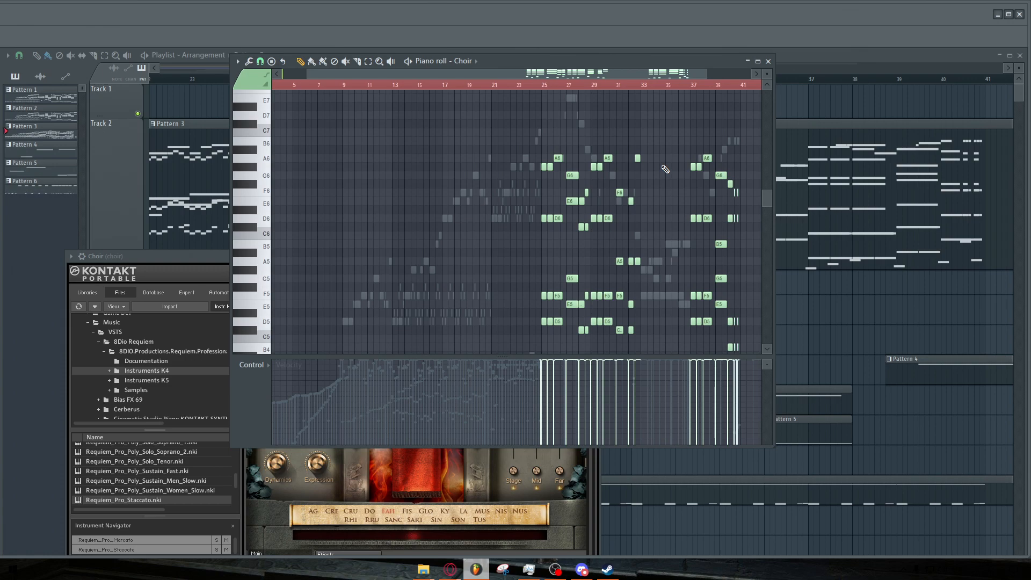
scroll(509, 218, "up", 4)
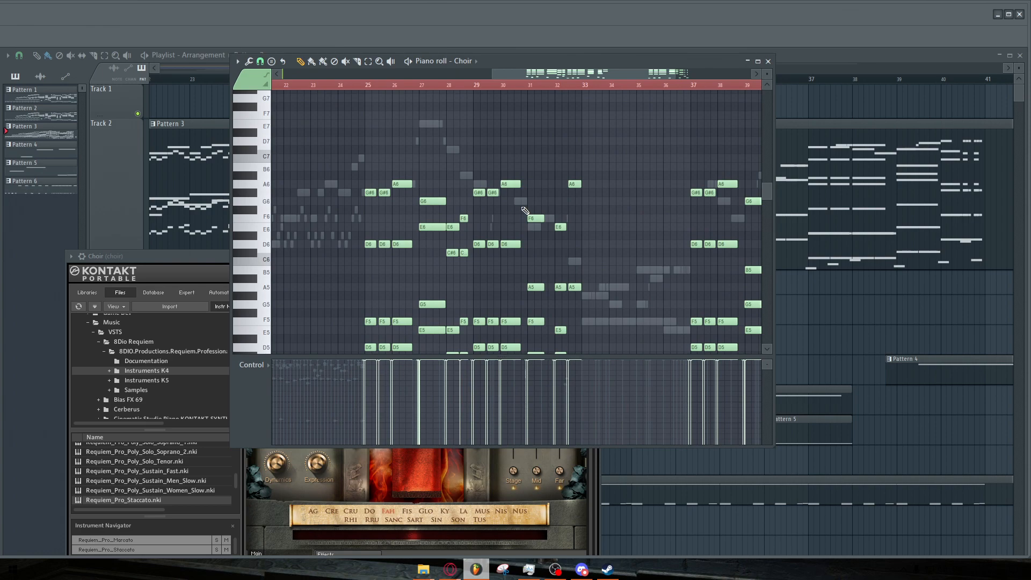
scroll(541, 203, "down", 1)
scroll(369, 207, "up", 1)
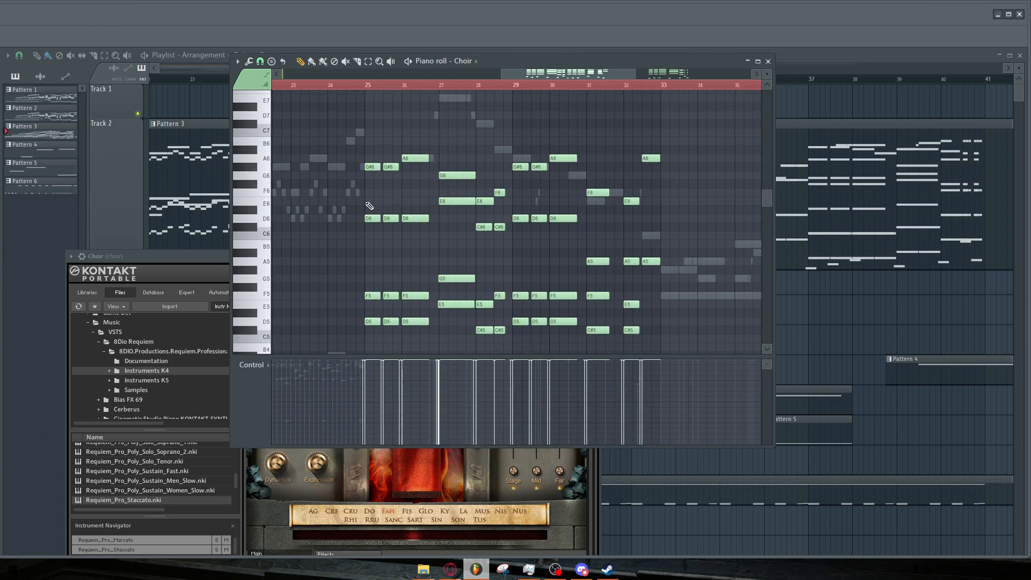
scroll(369, 206, "up", 1)
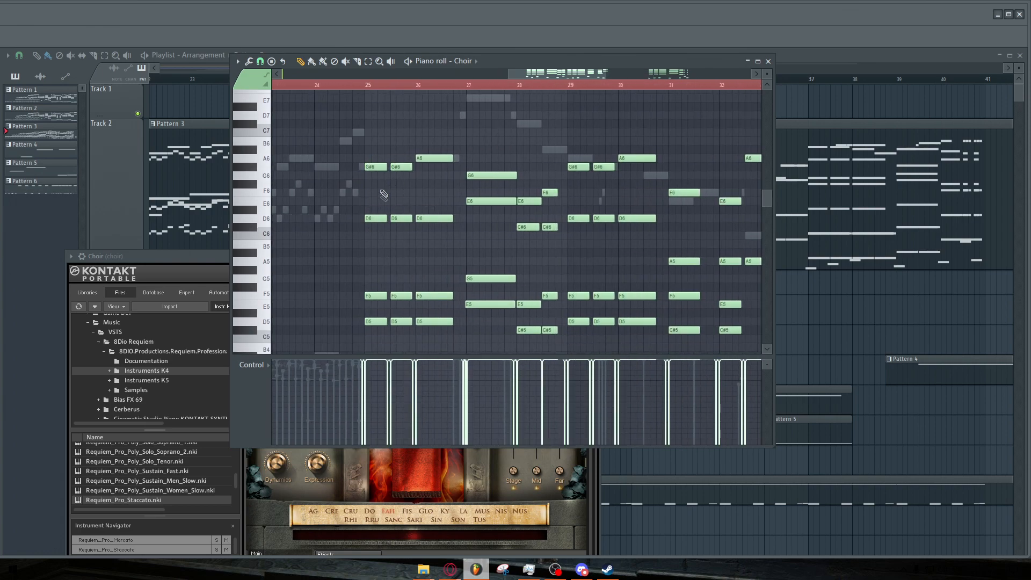
scroll(360, 289, "down", 4)
scroll(357, 288, "down", 3)
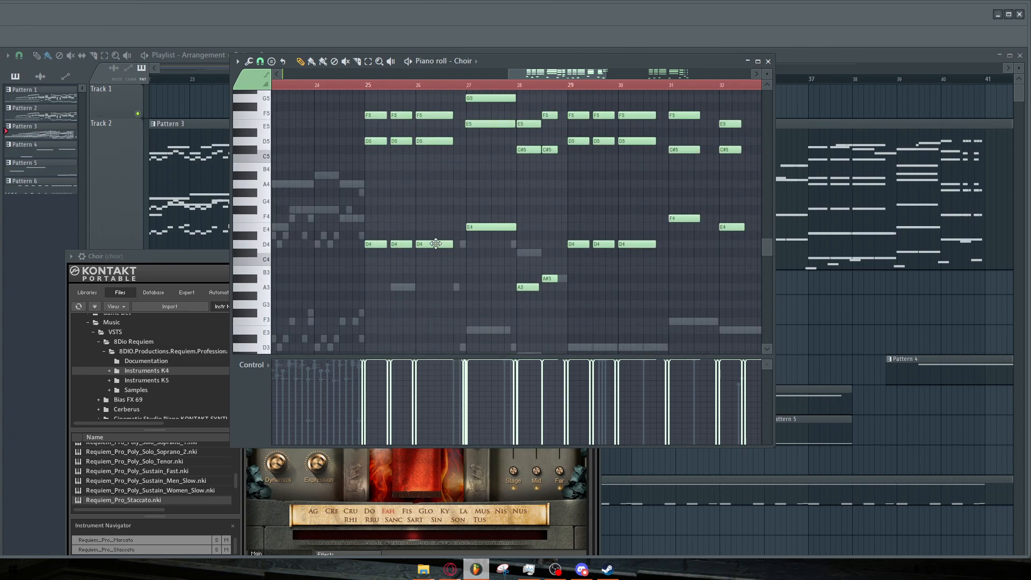
scroll(436, 244, "down", 2)
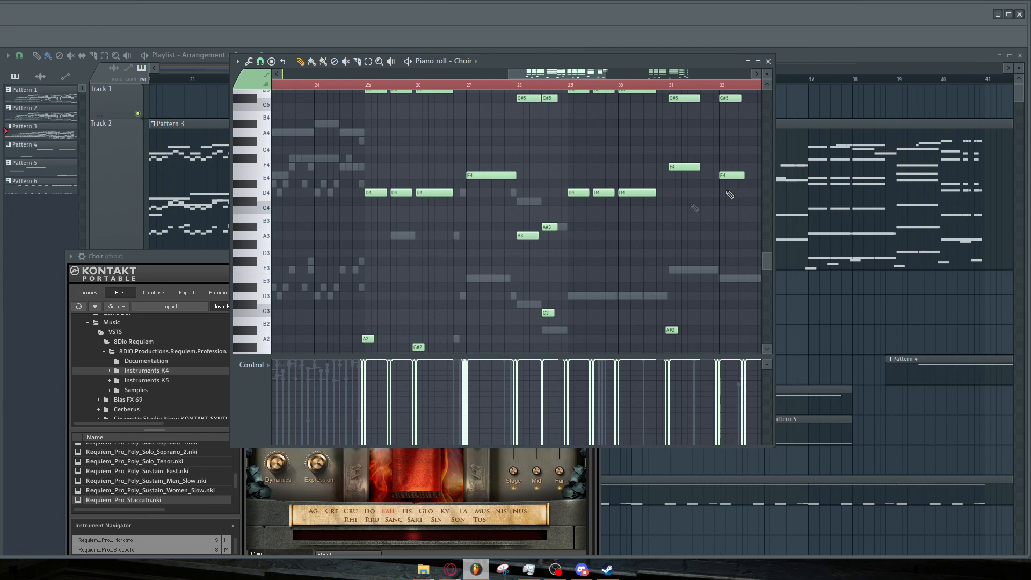
left_click(768, 60)
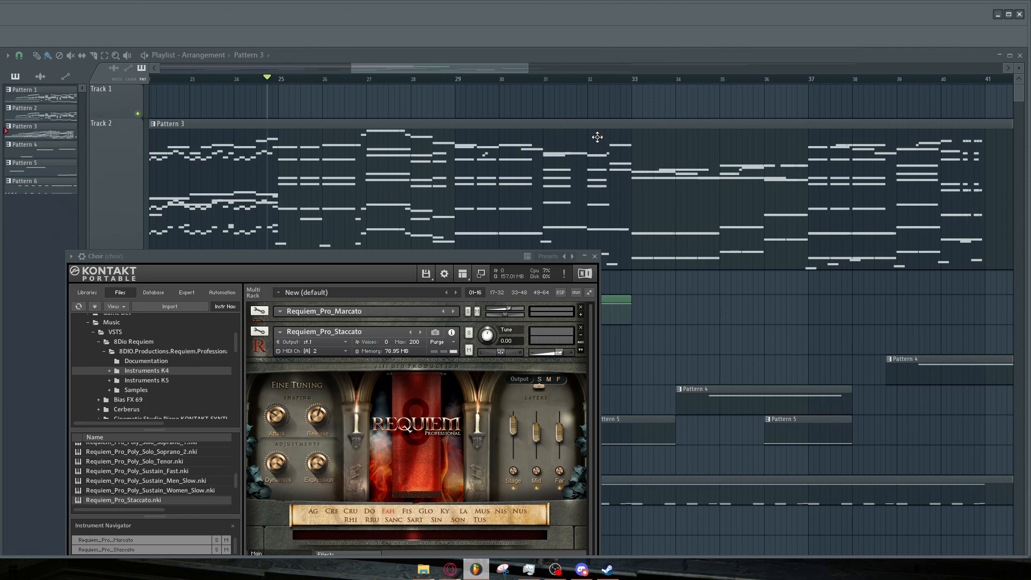
Play the end of the Pattern 3 clip on Track 2 and trim the clip back to end at bar 65.
left_click(279, 81)
scroll(514, 209, "down", 4)
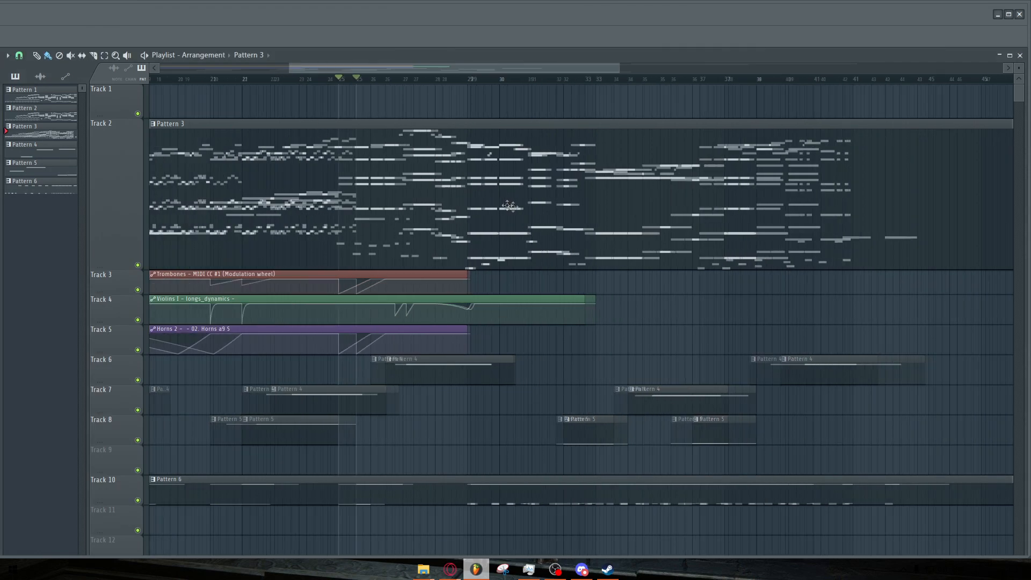
scroll(531, 210, "down", 2)
scroll(365, 199, "up", 5)
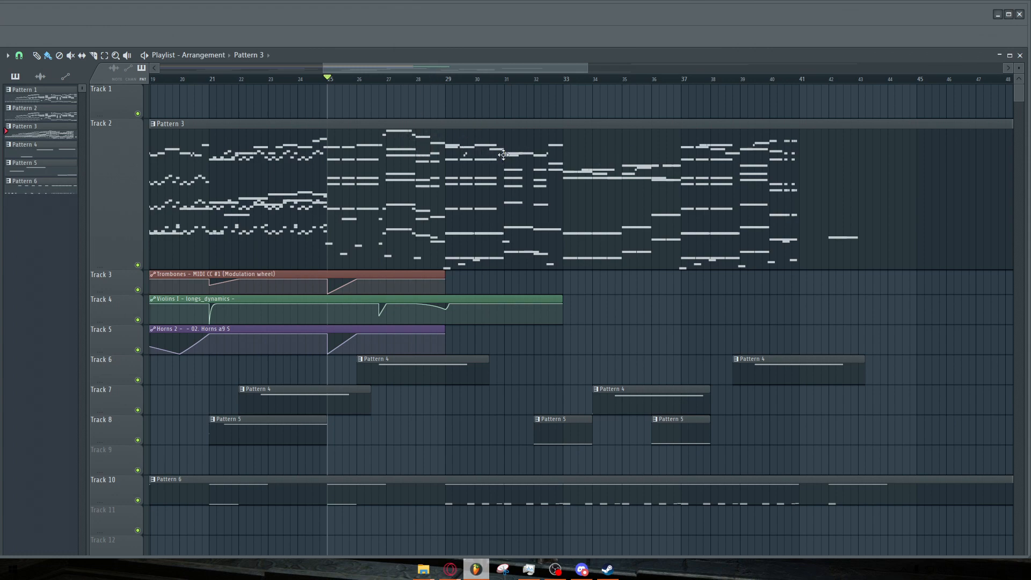
left_click_drag(438, 68, 442, 66)
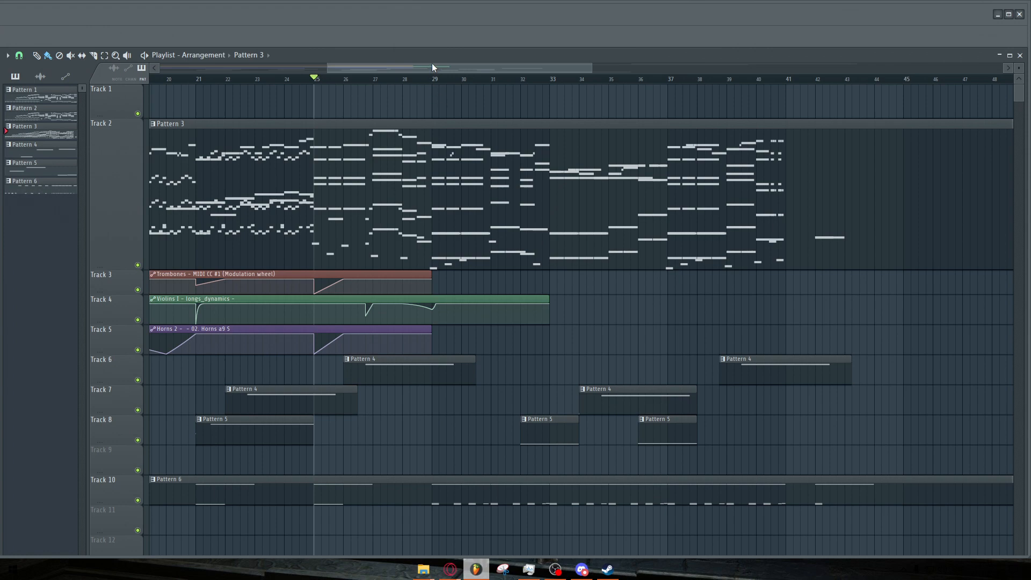
left_click_drag(433, 67, 715, 68)
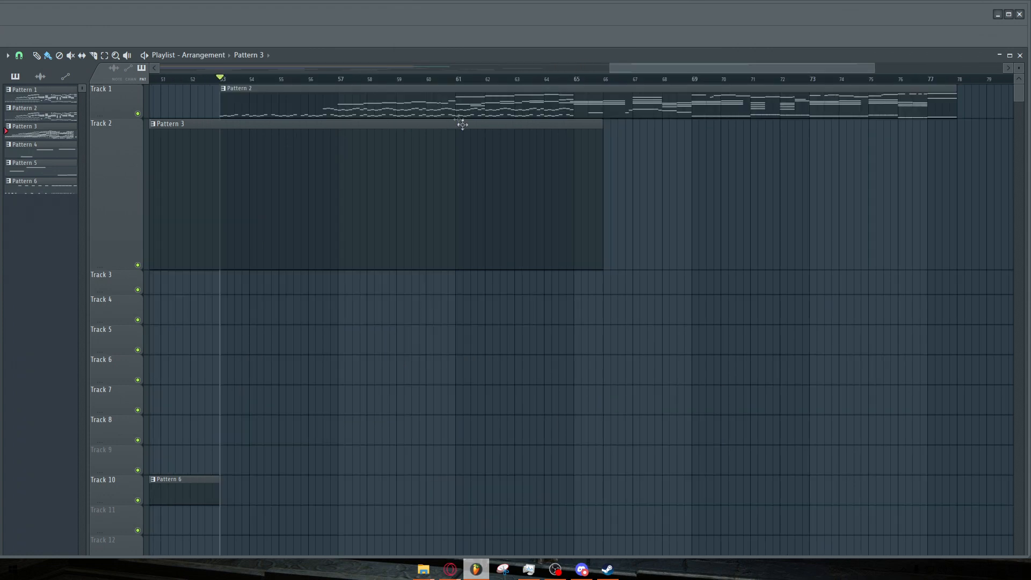
left_click(457, 79)
key("space")
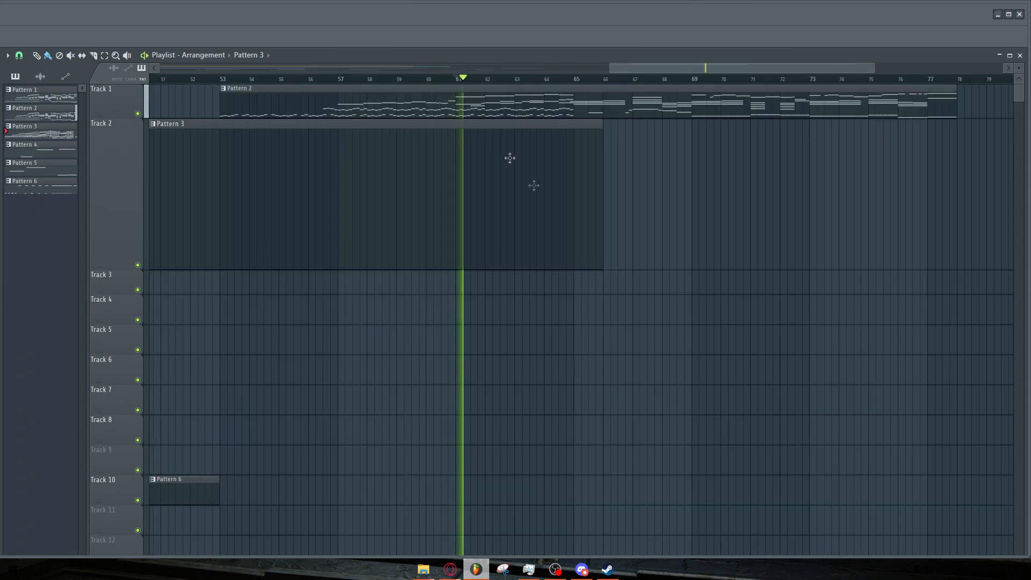
key("space")
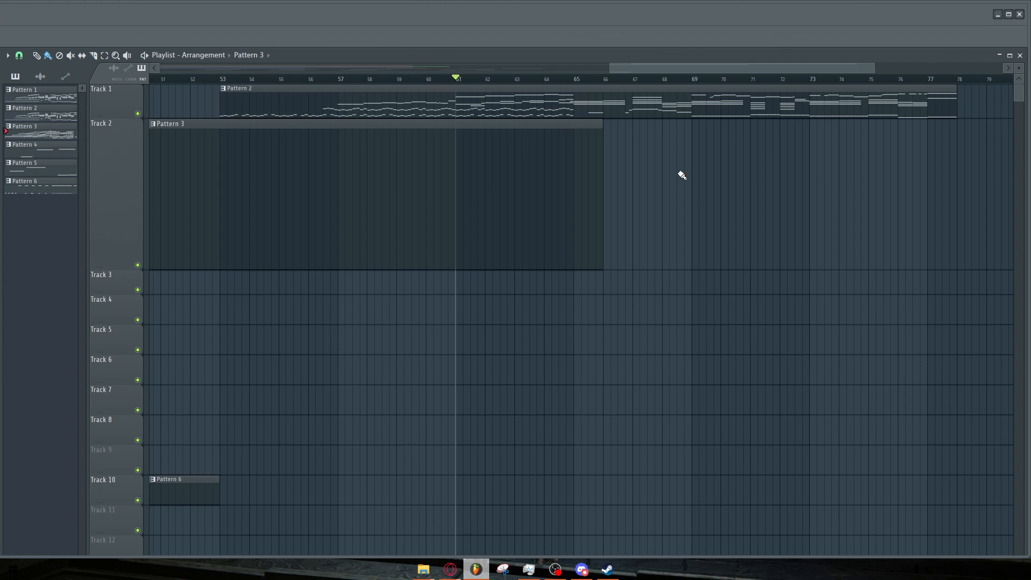
left_click_drag(602, 164, 574, 166)
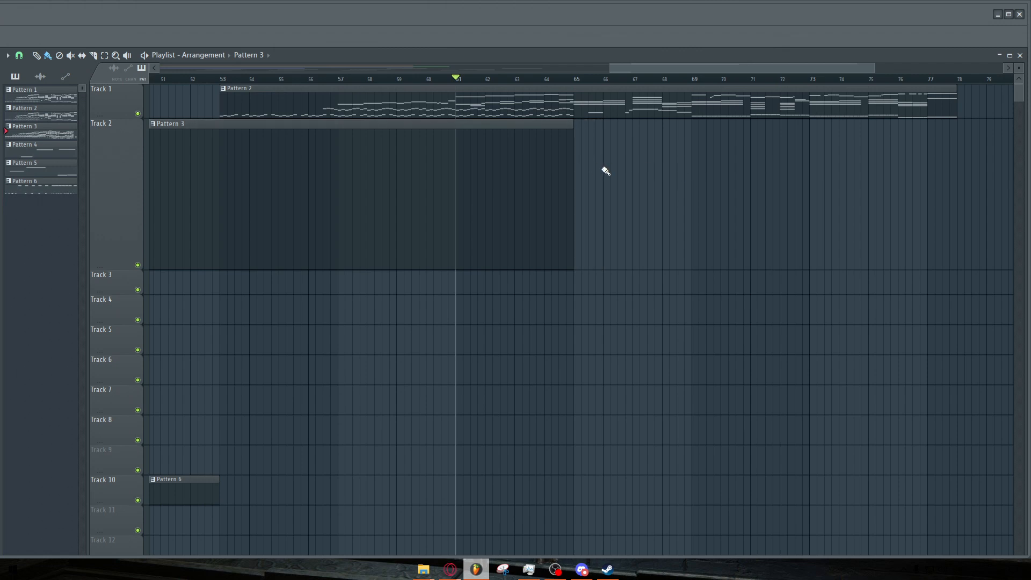
Scroll through the playlist arrangement from the first bar to the end to review its clips.
left_click_drag(721, 68, 262, 91)
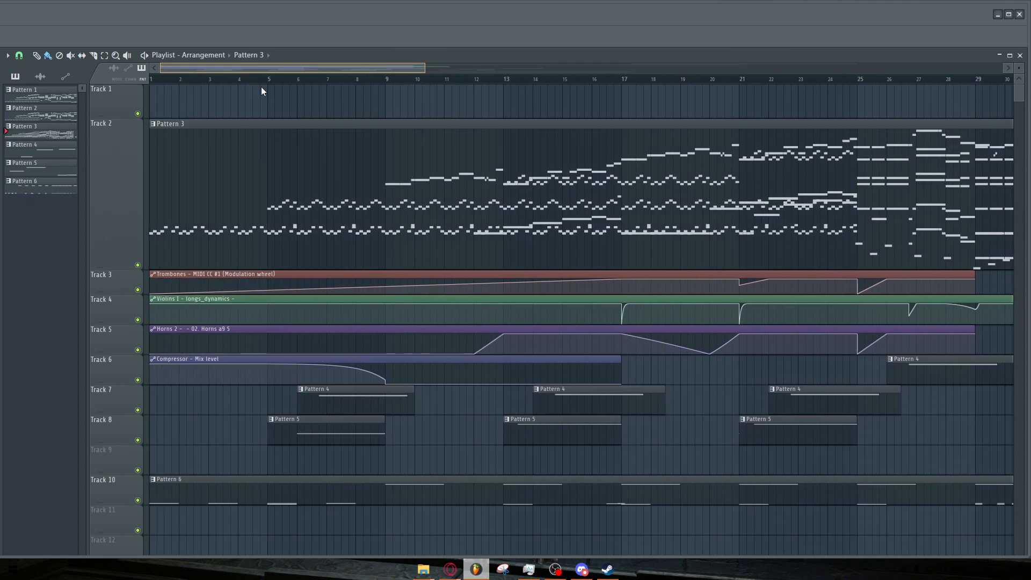
left_click_drag(251, 76, 689, 76)
left_click(682, 67)
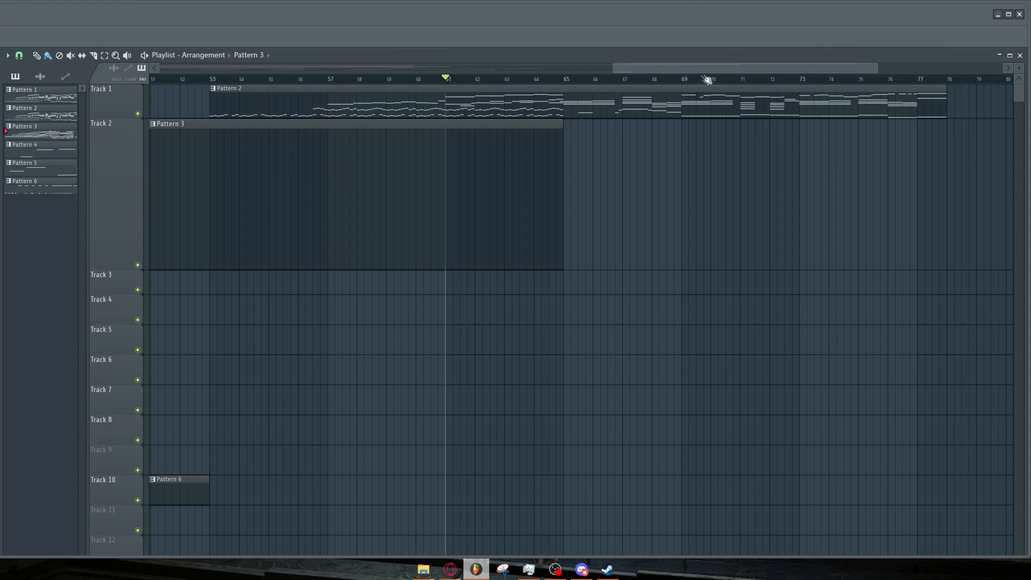
left_click_drag(689, 69, 230, 67)
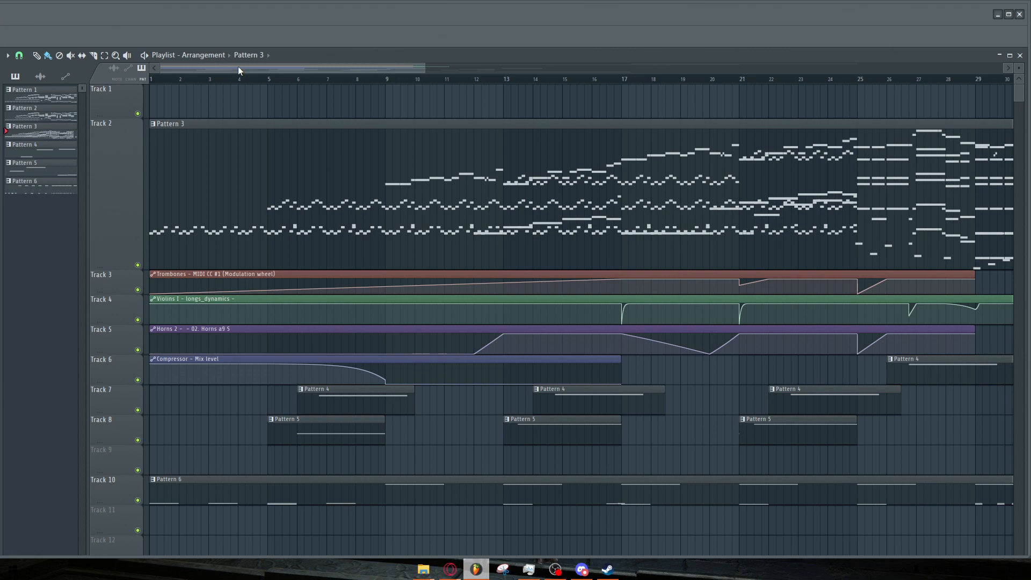
left_click_drag(238, 67, 245, 65)
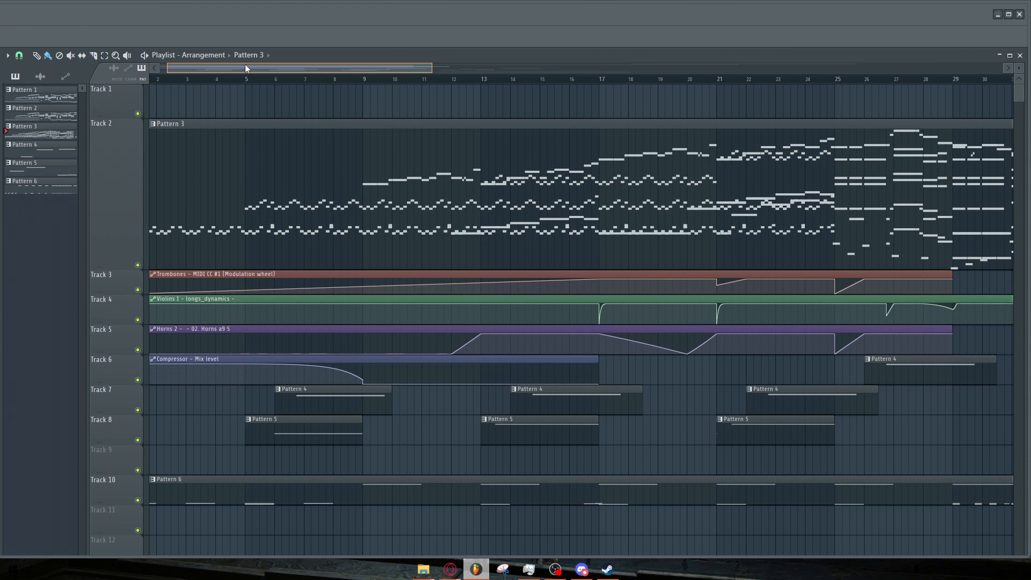
left_click_drag(245, 65, 349, 66)
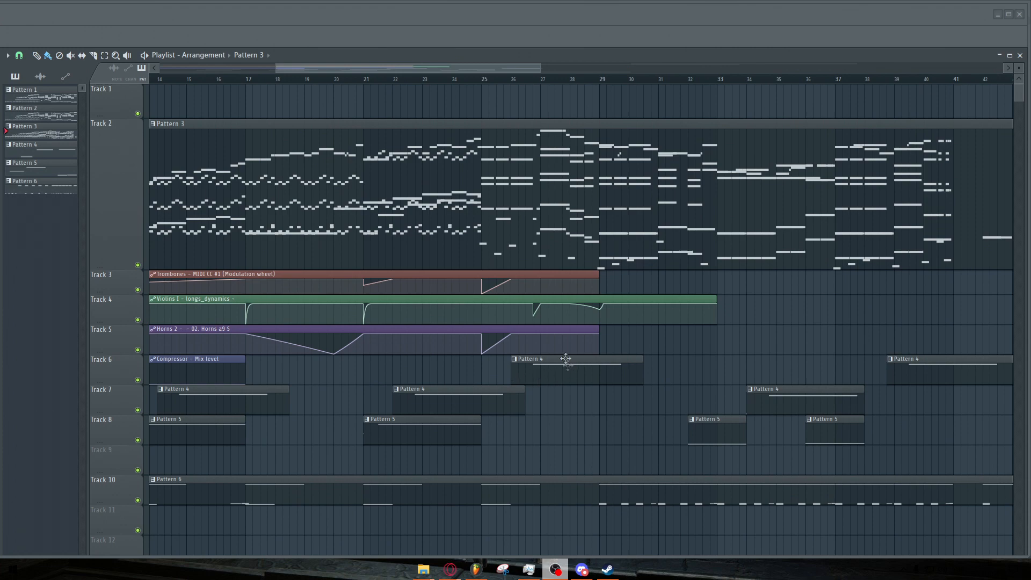